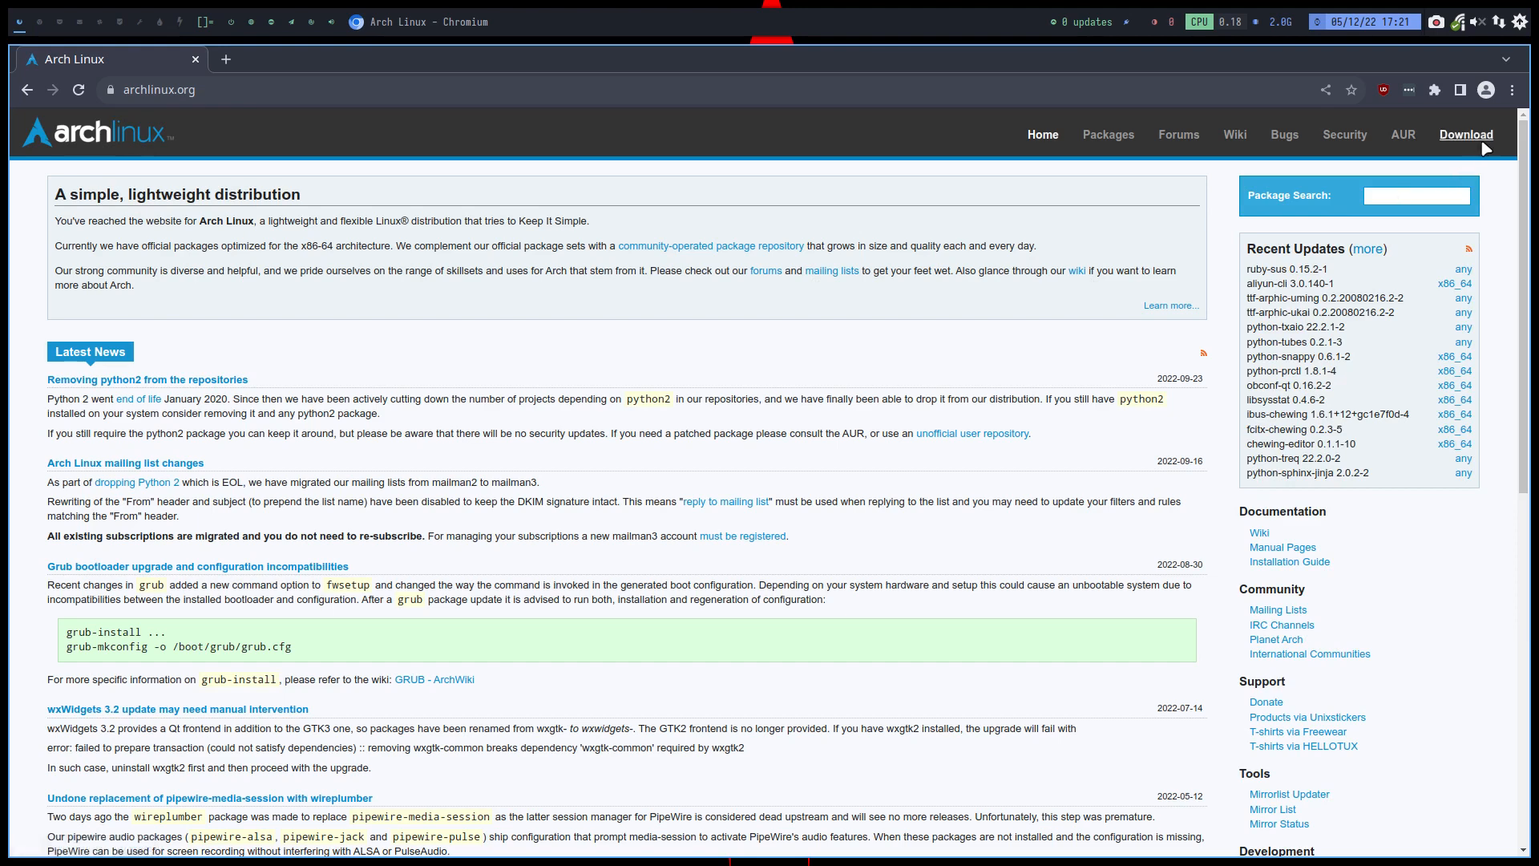
Step: View the Arch Linux downloads page and return to the Arch Linux homepage by way of the Google search results
click(1474, 144)
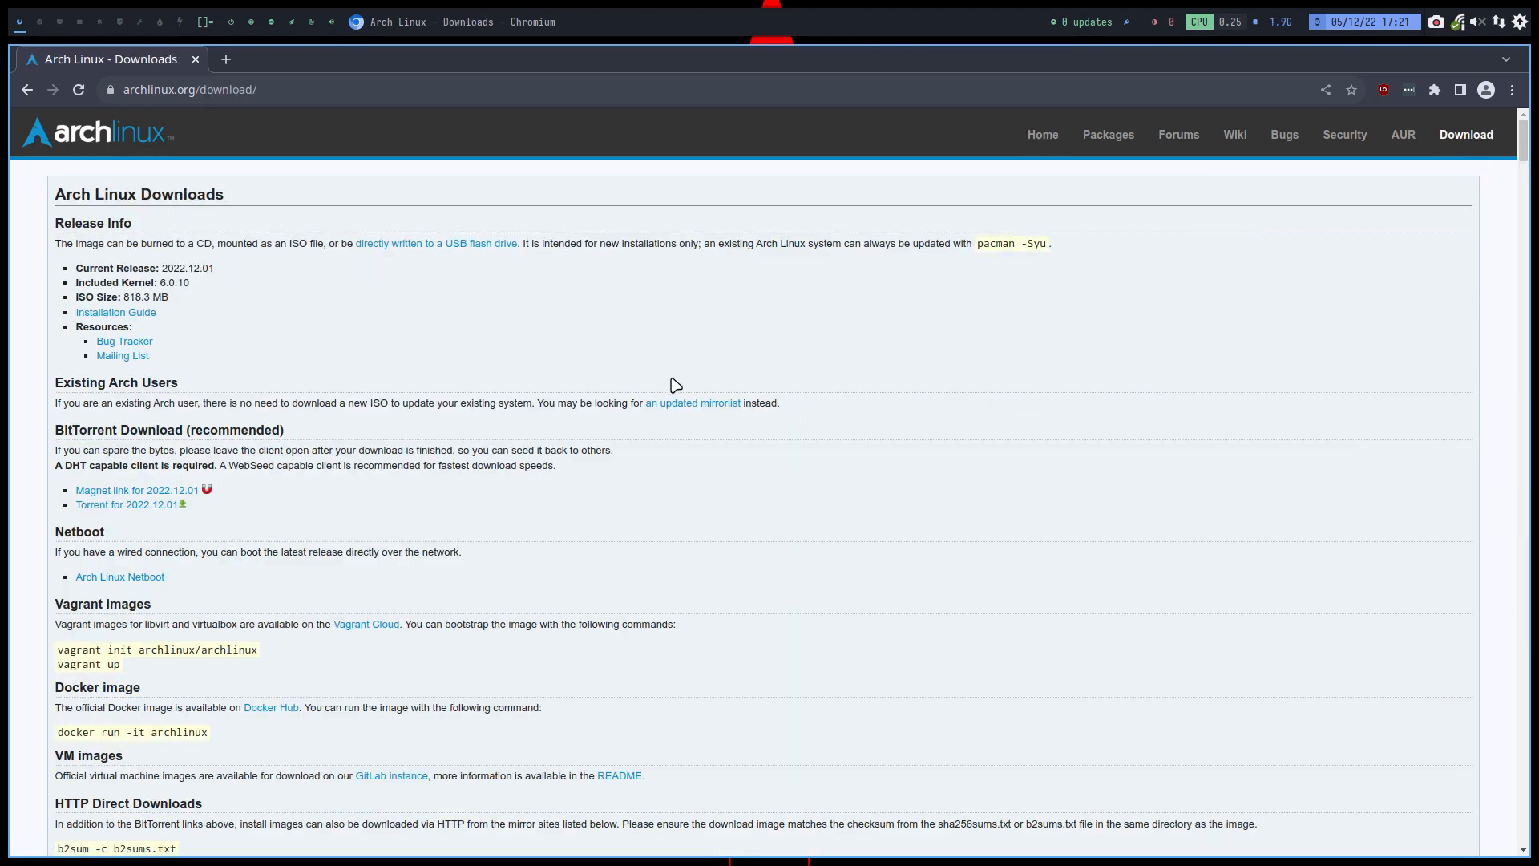
click(28, 92)
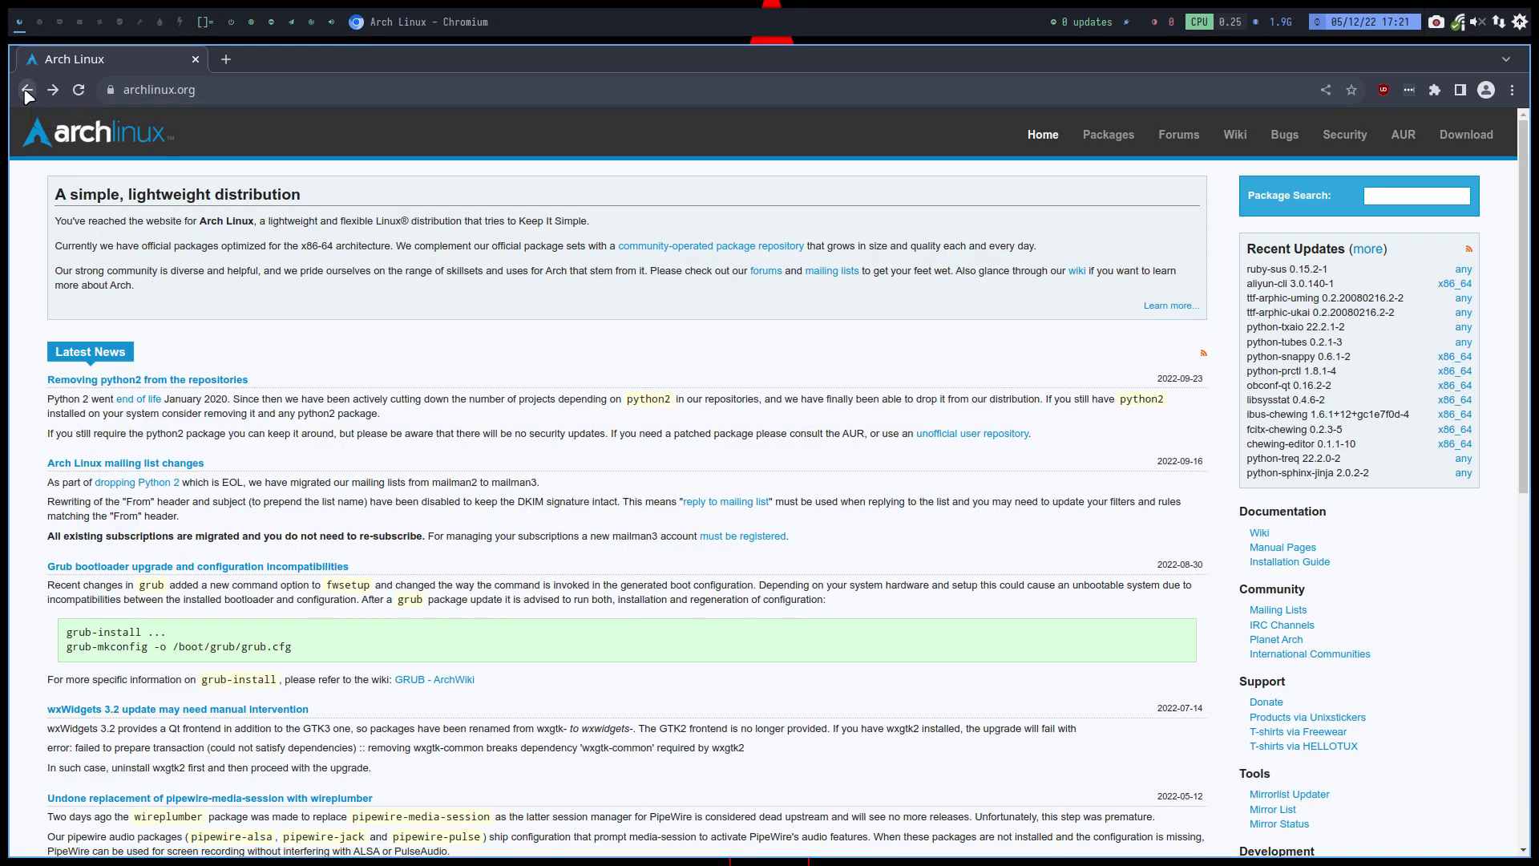
click(28, 92)
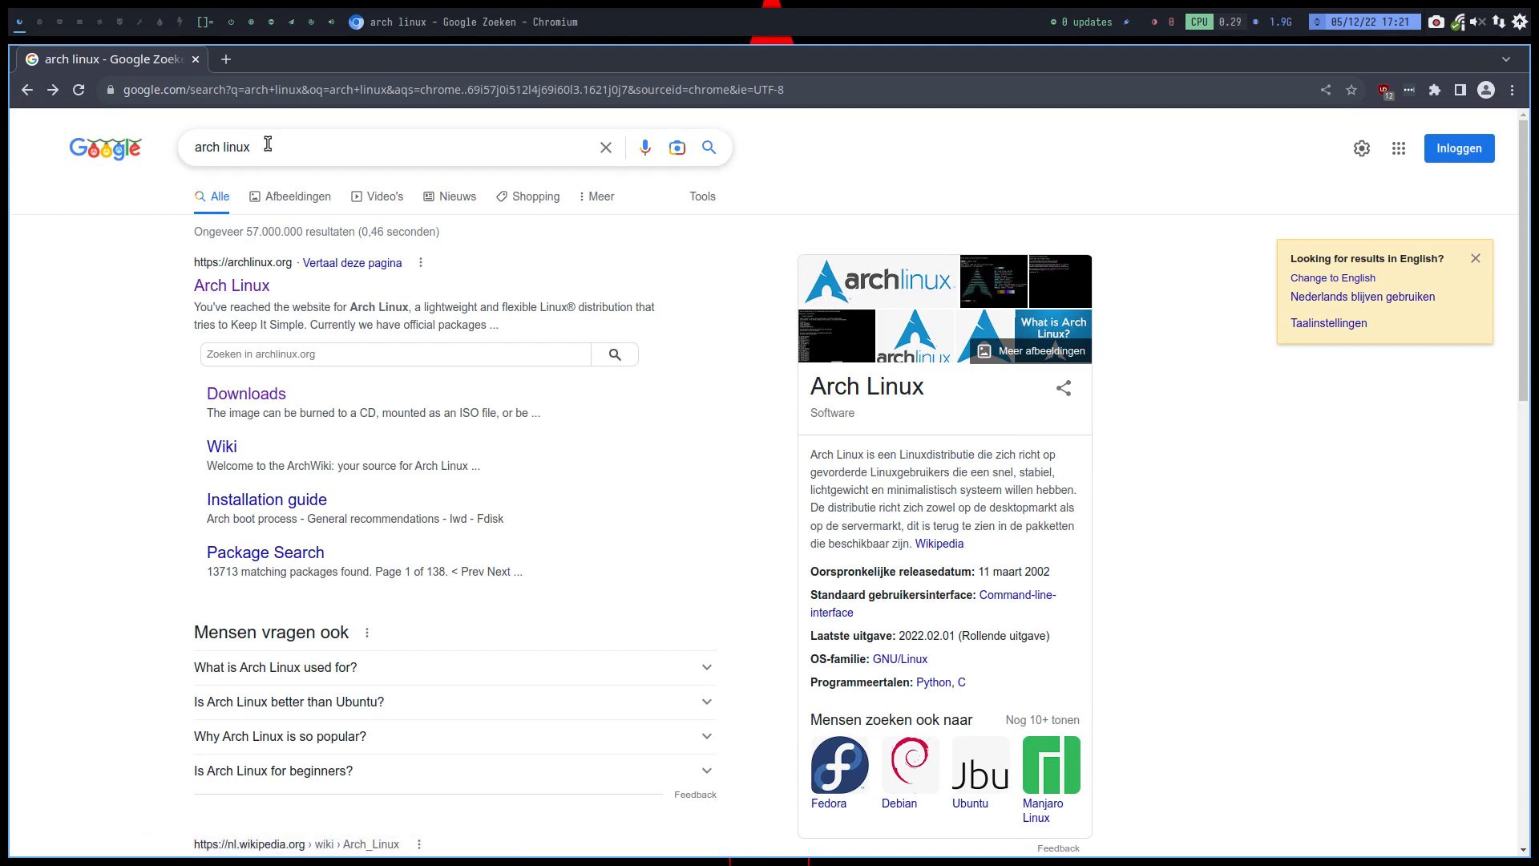
click(272, 98)
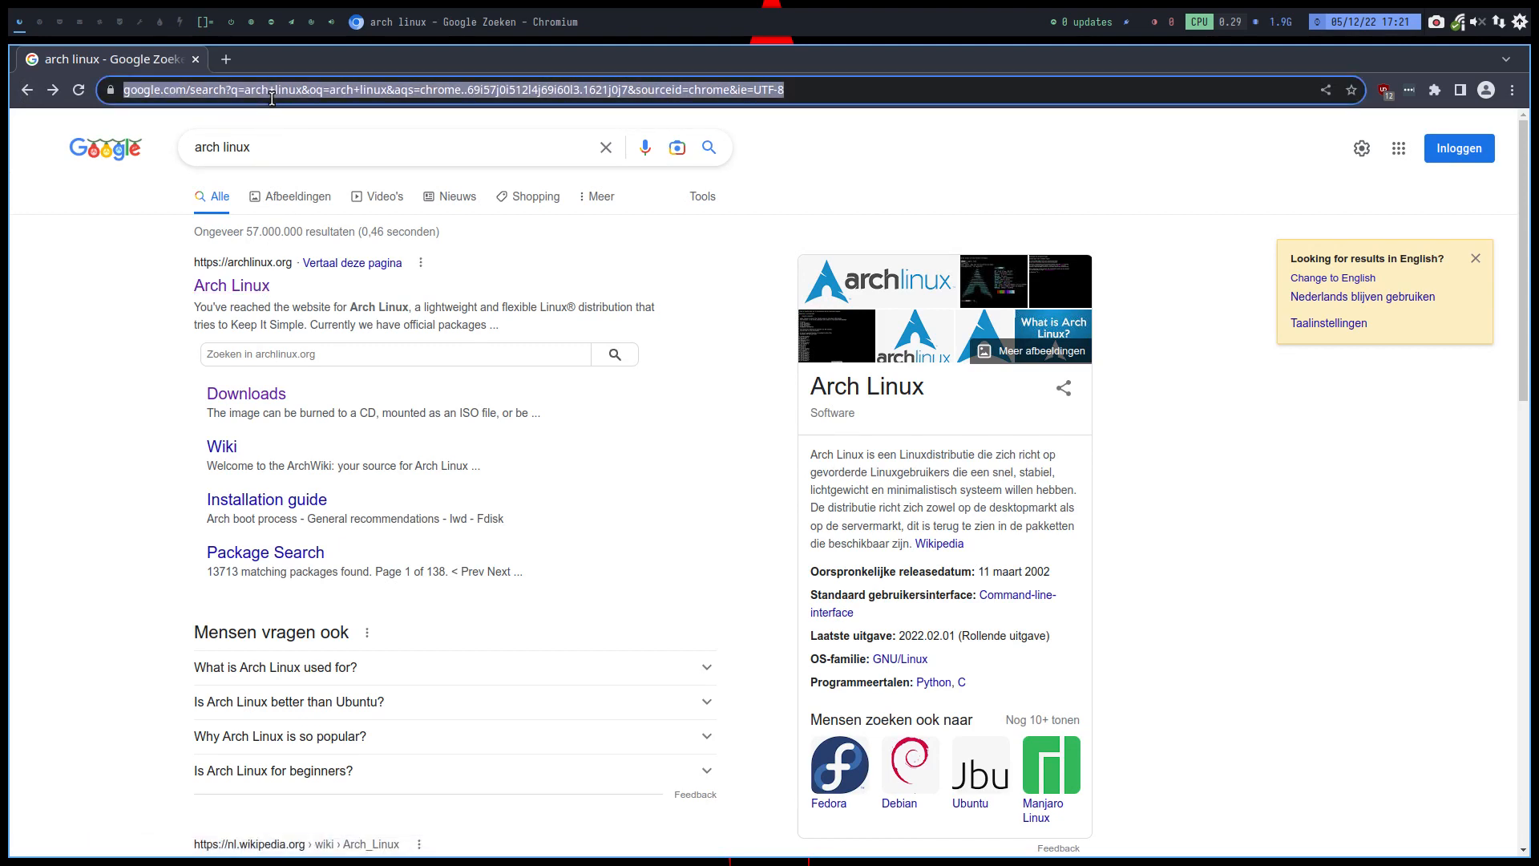
click(240, 287)
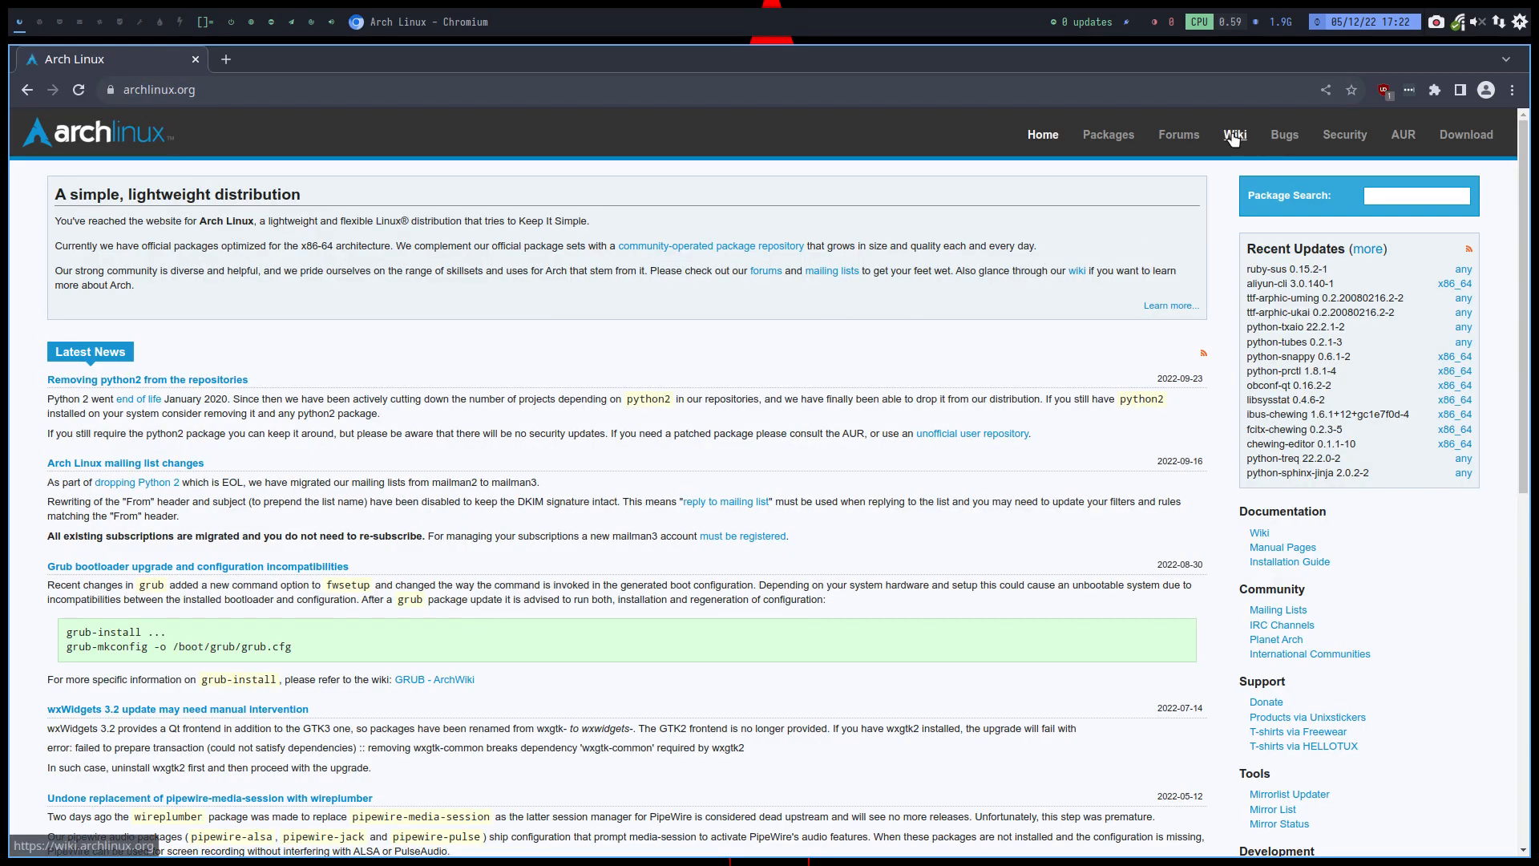
Step: Open the Installation guide in the ArchWiki and look through its table of contents down to Pre-installation
click(1234, 135)
click(843, 476)
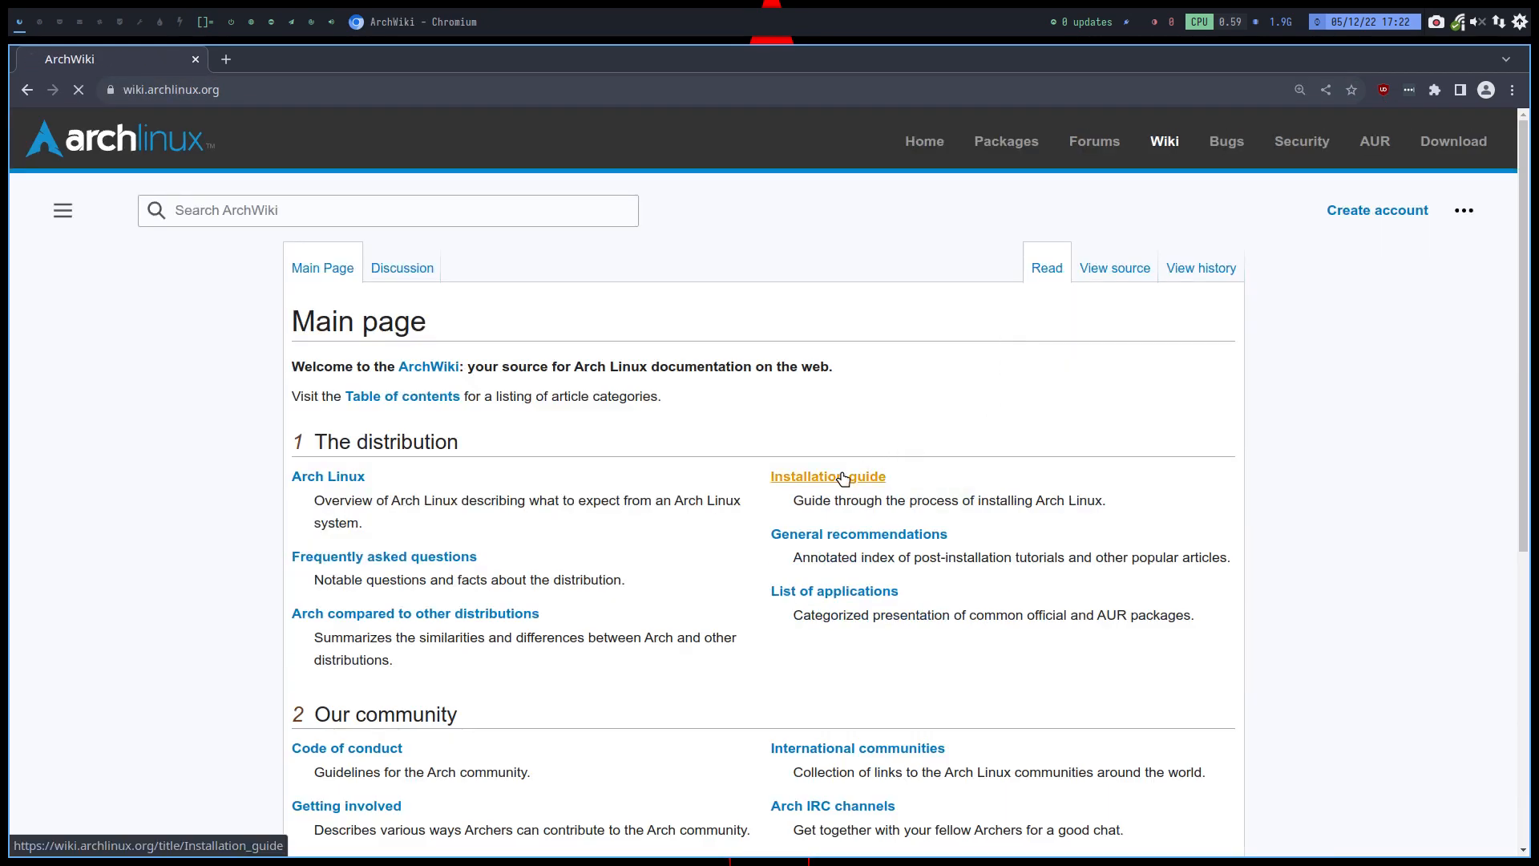
scroll(1120, 473, down, 5)
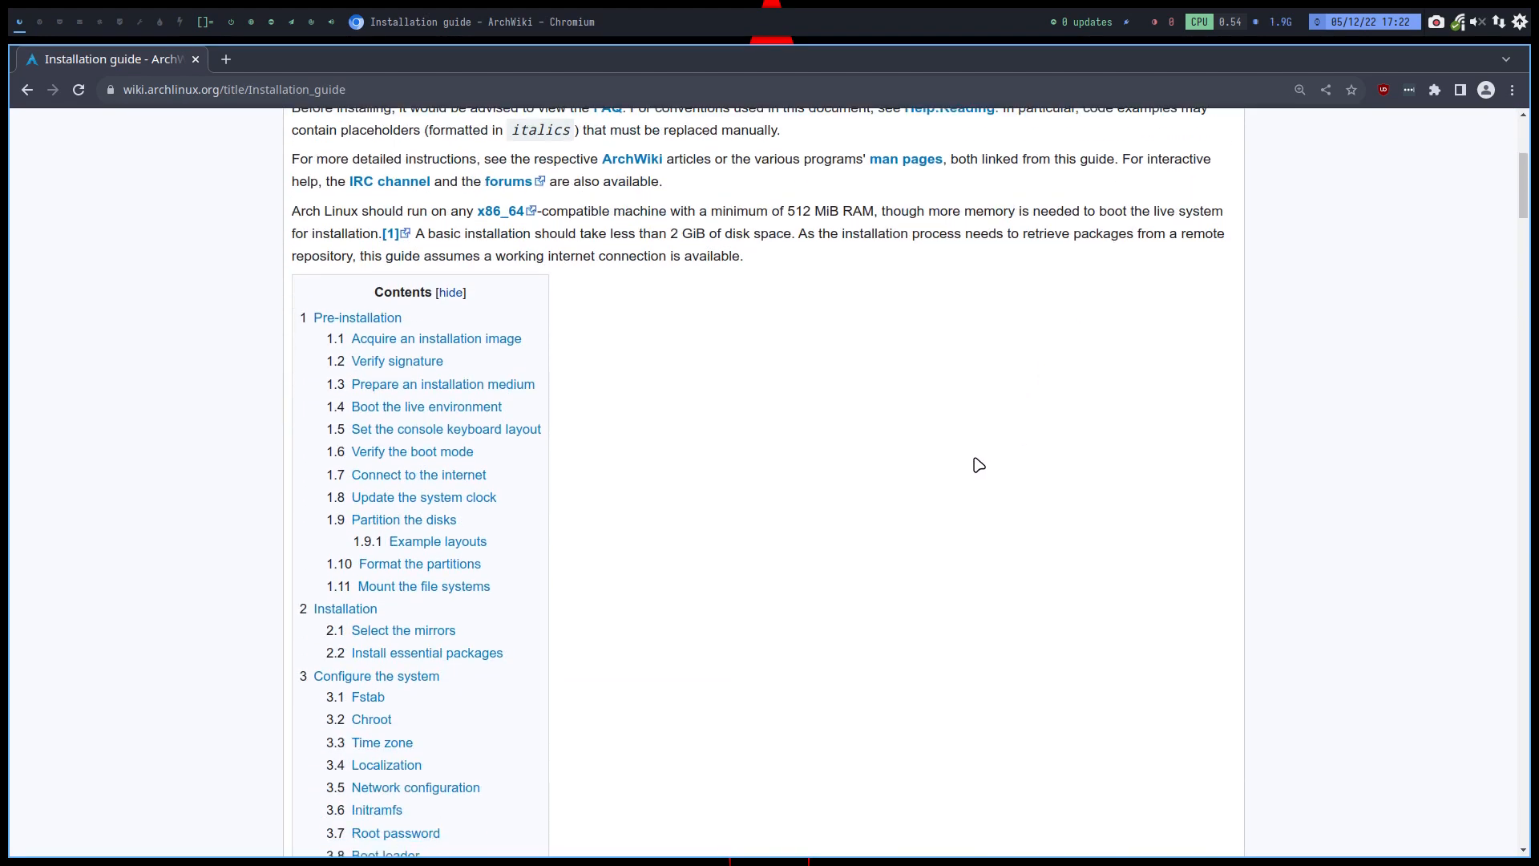
scroll(979, 465, down, 4)
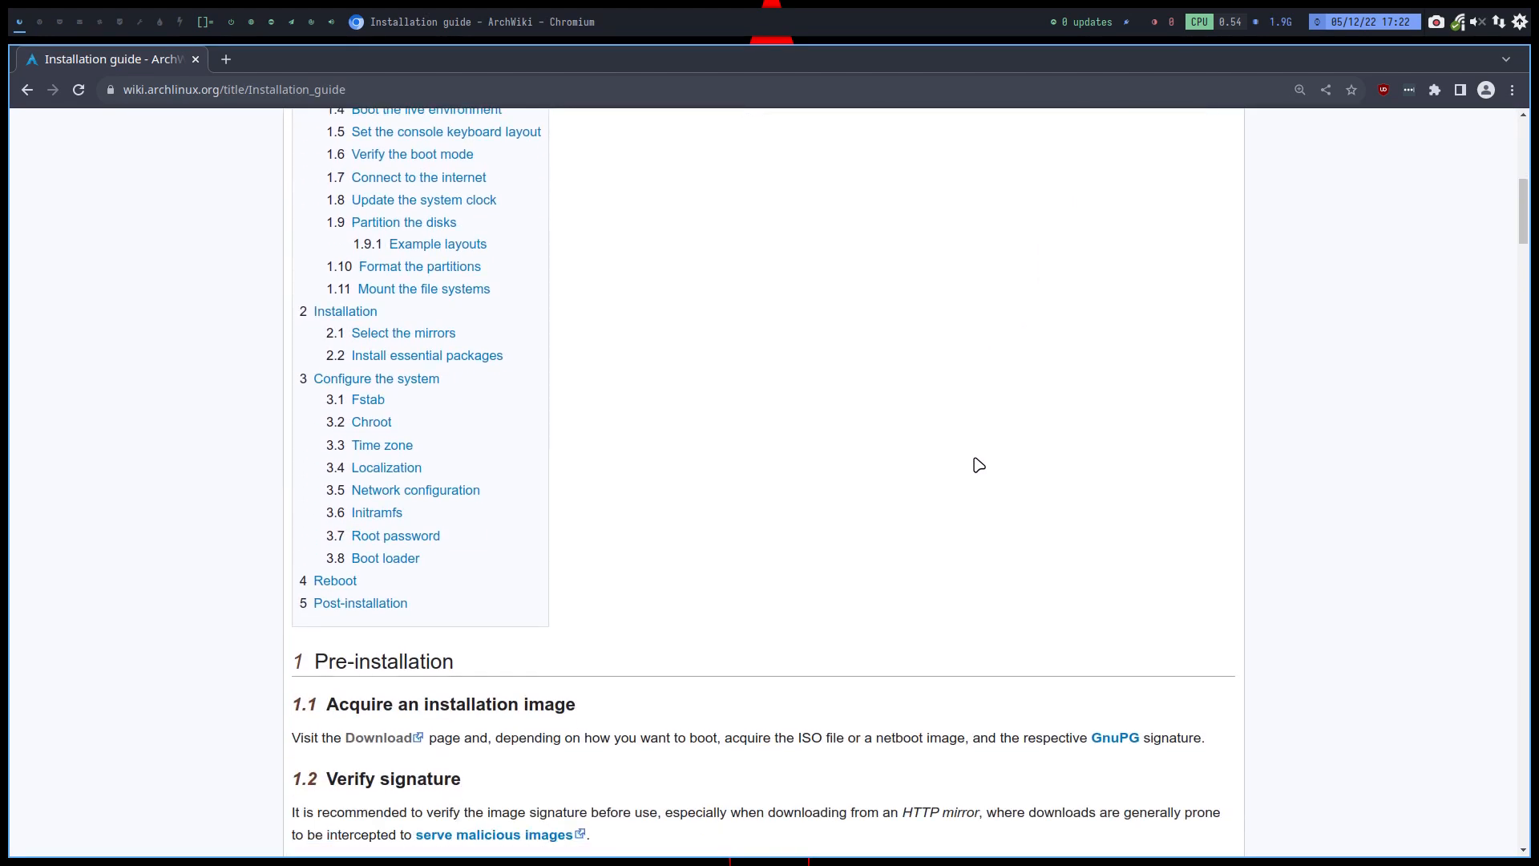
Step: Open the arcolinuxd.com website in a new browser tab
click(225, 60)
text(arcol)
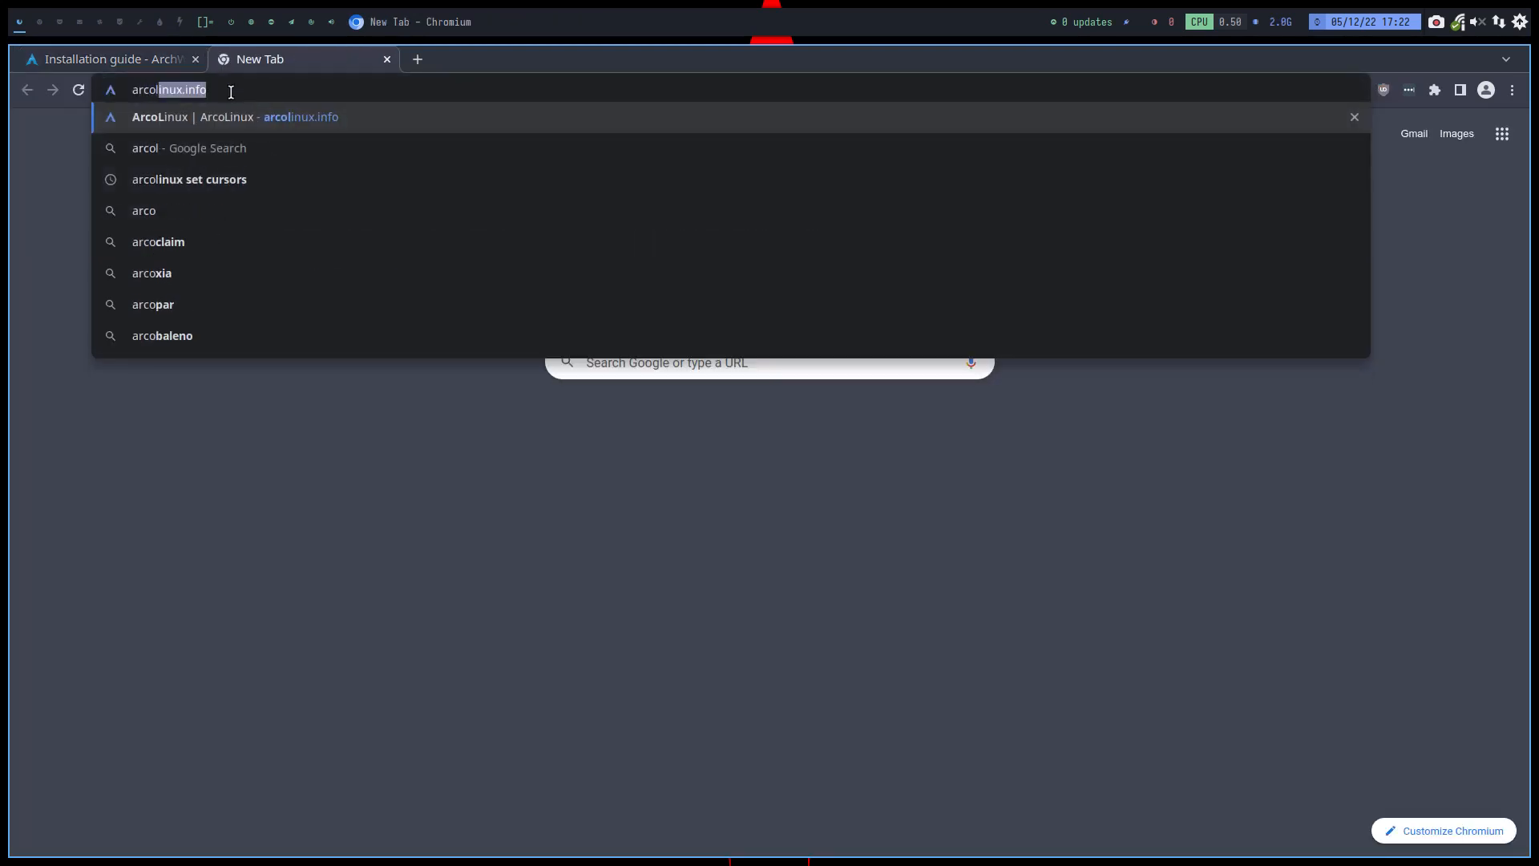
text(inux)
key(BackSpace)
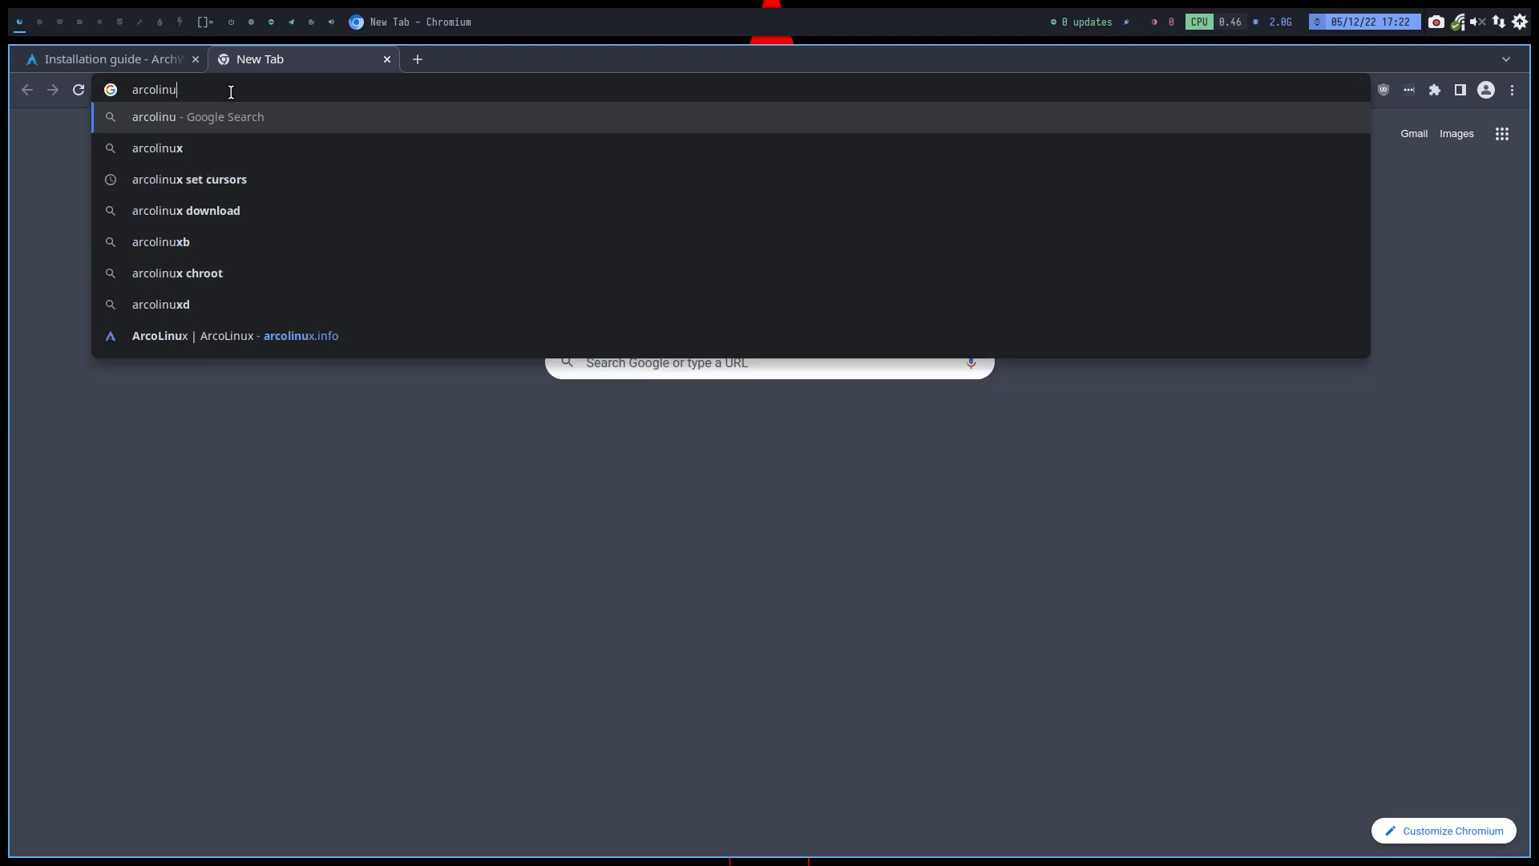
text(xd.com)
key(Return)
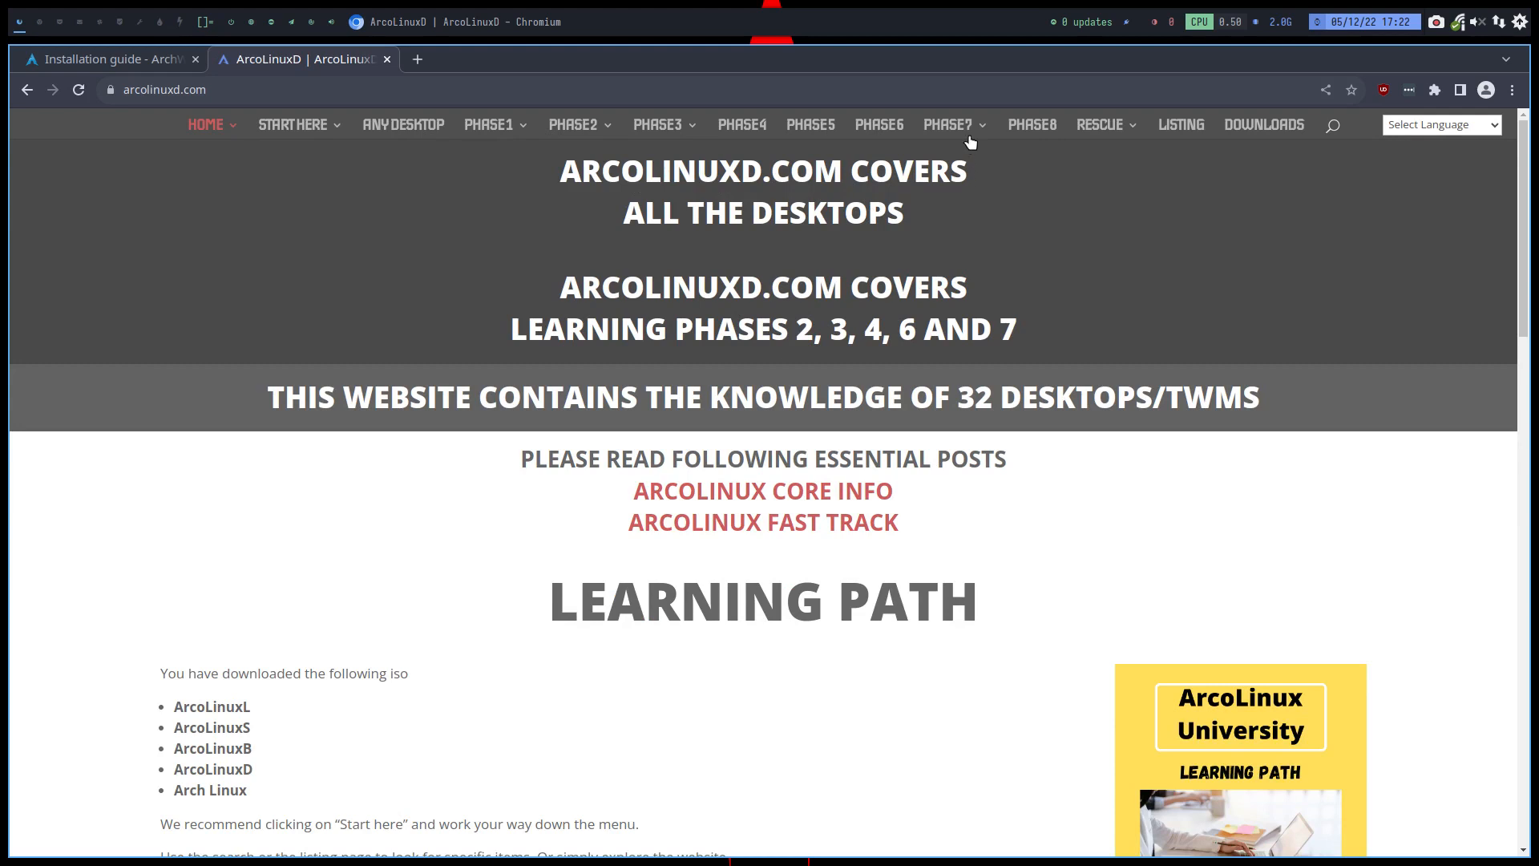
Step: Open the Phase 7 All in One tutorials page, accept the cookie notice and look through the Arch Linux installation articles
mouse_move(970, 142)
mouse_move(994, 198)
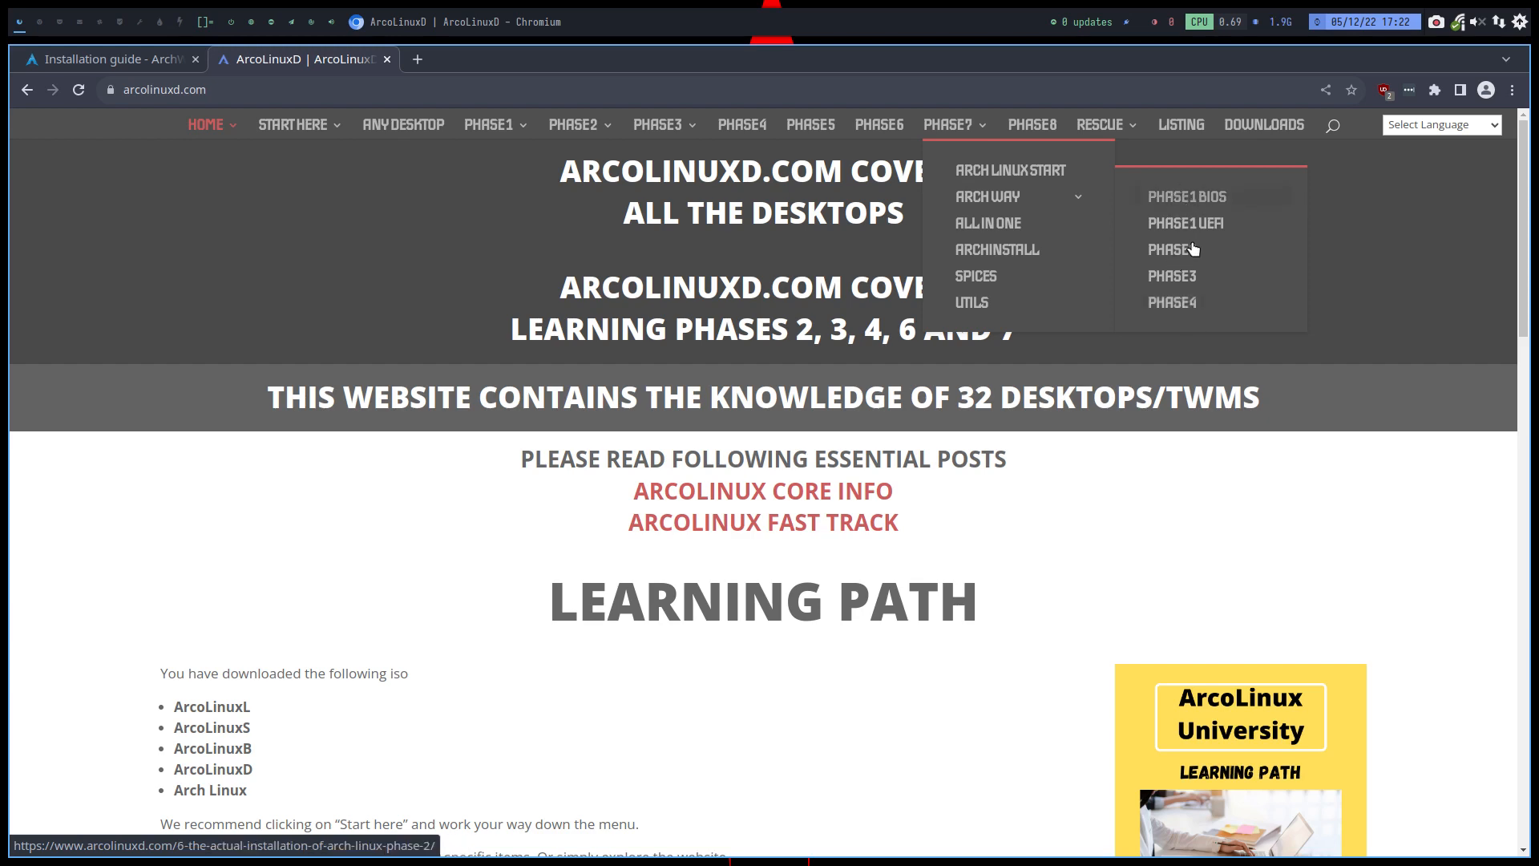
click(986, 228)
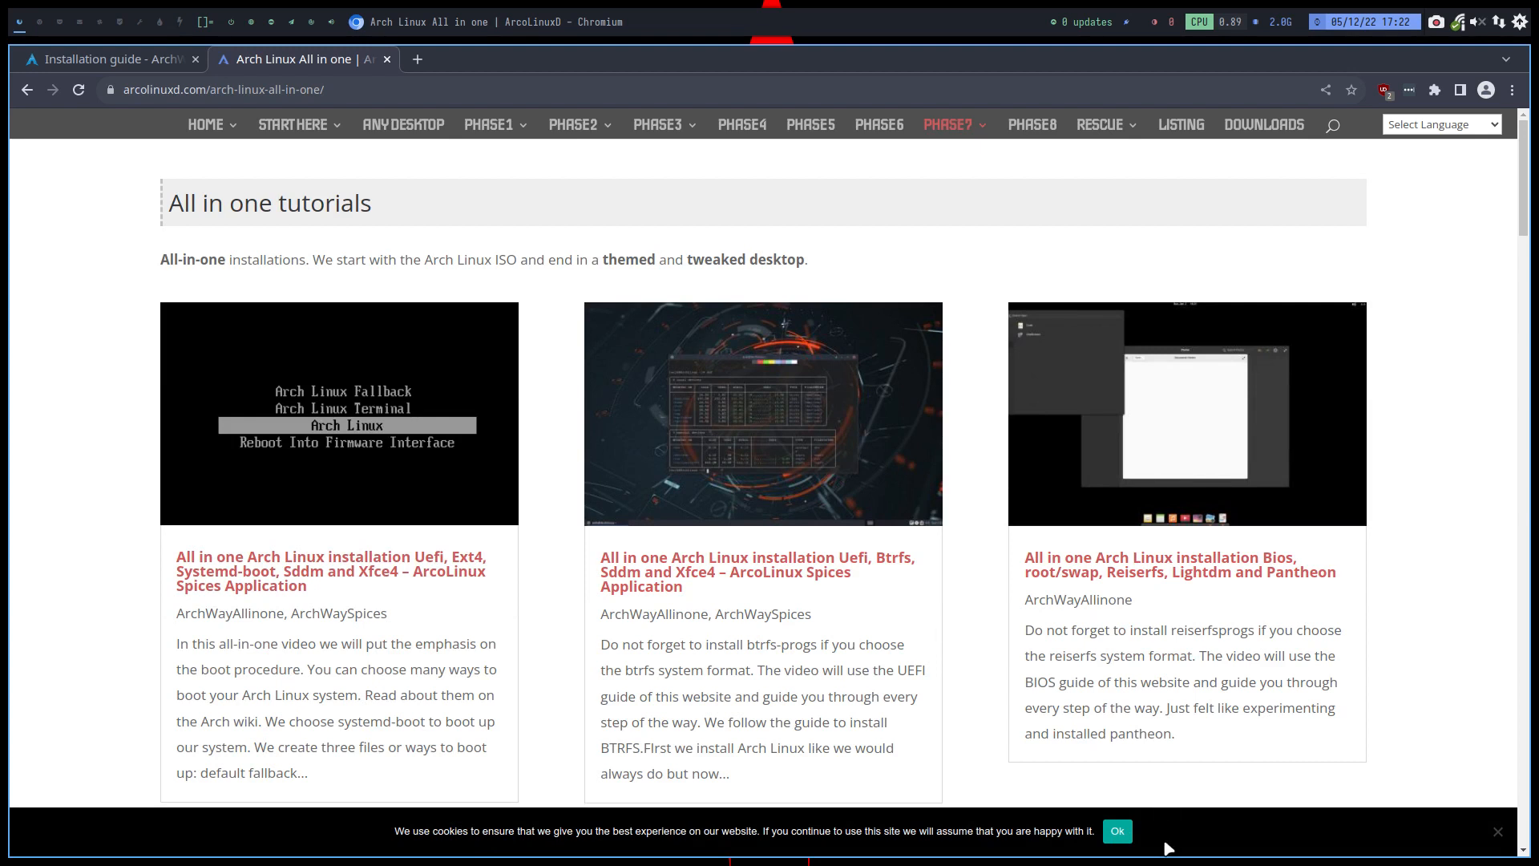
click(1118, 834)
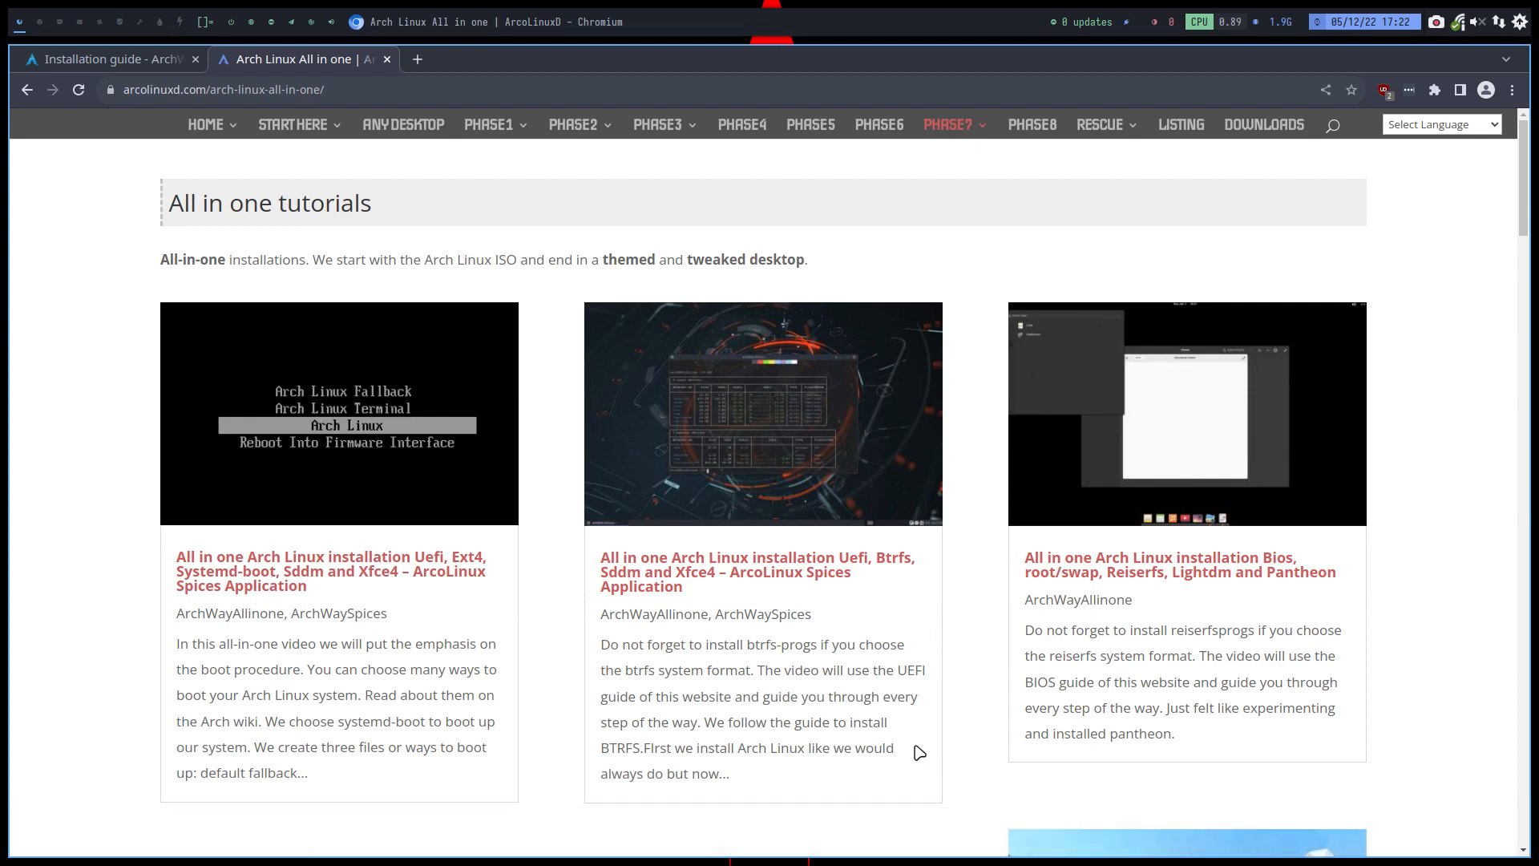
scroll(885, 734, down, 2)
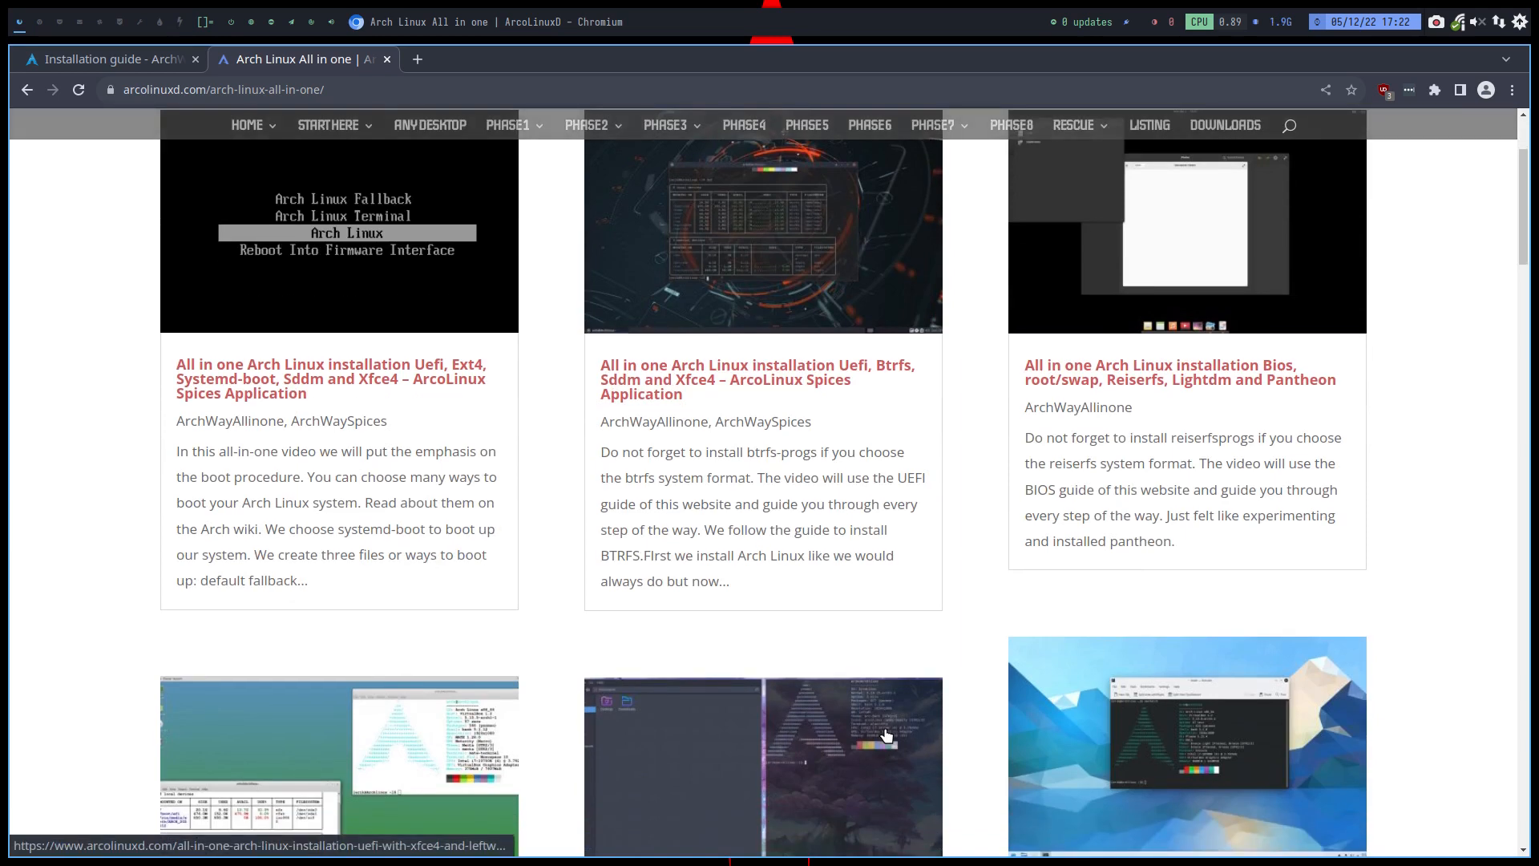
scroll(966, 686, up, 1)
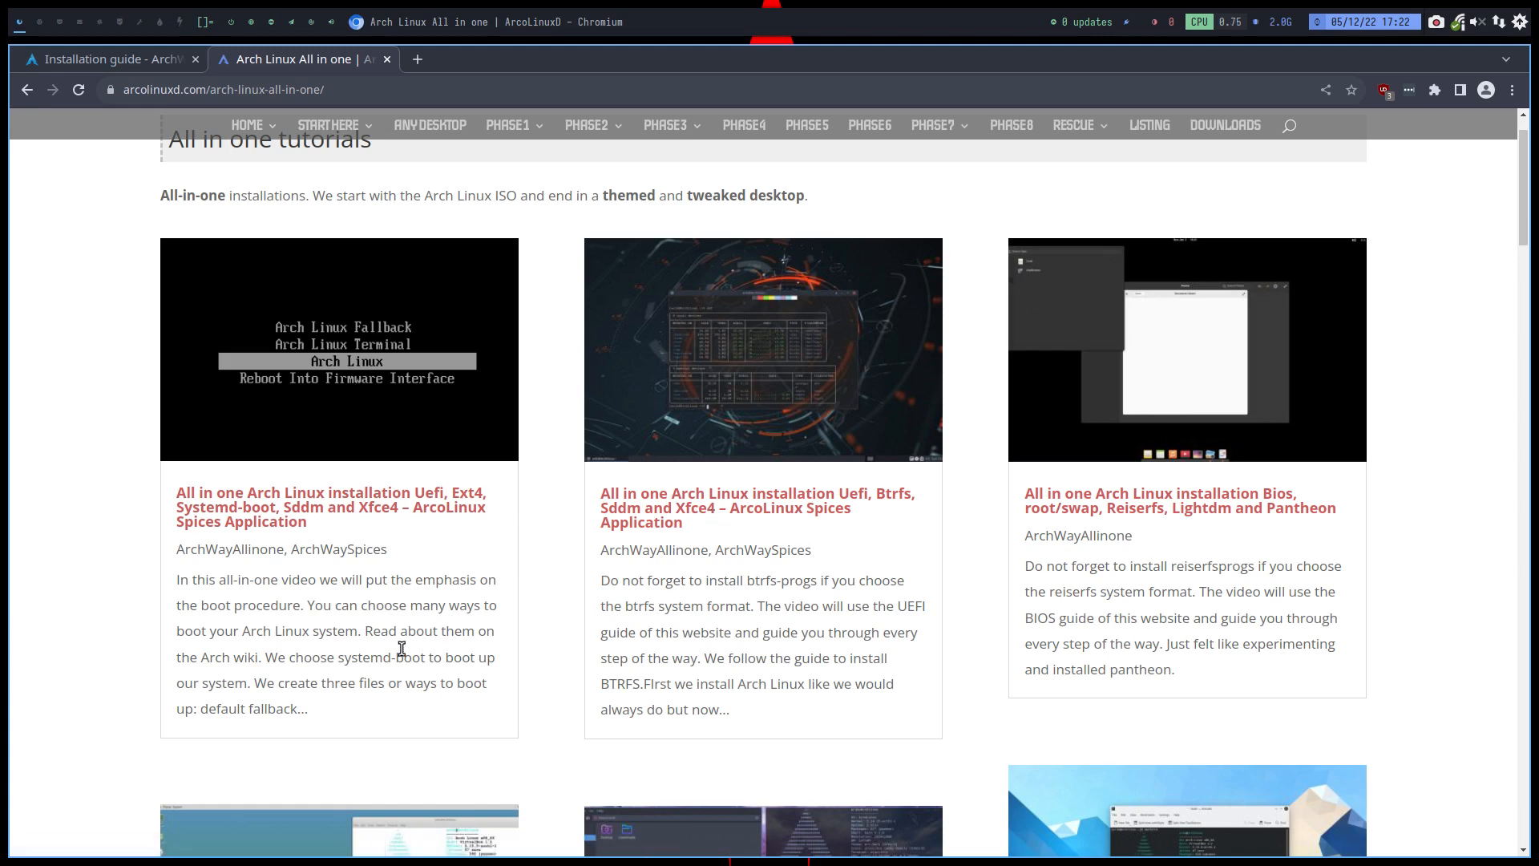
scroll(493, 645, down, 5)
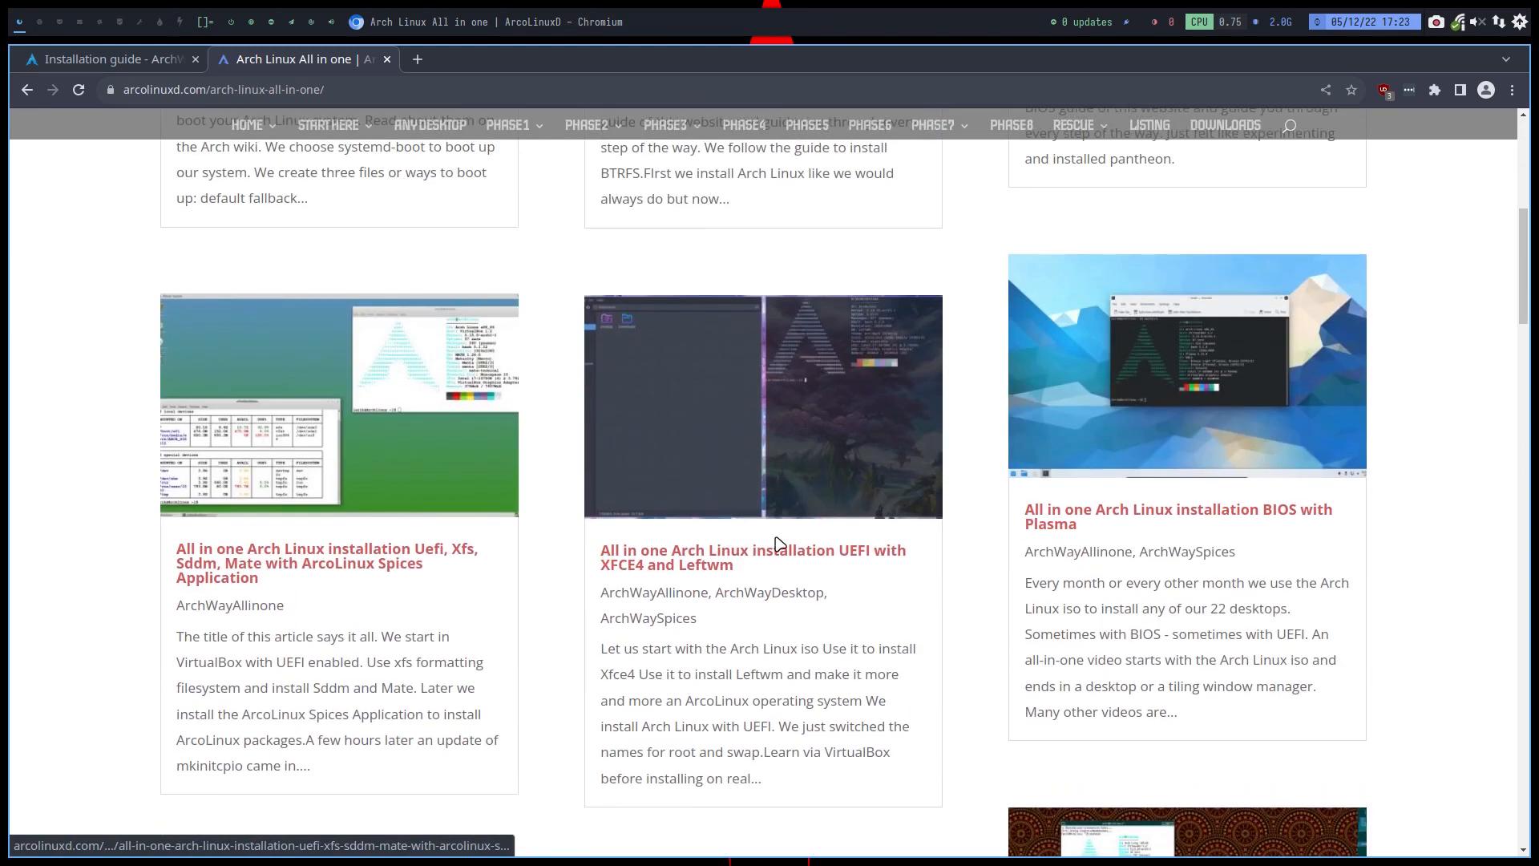
scroll(1288, 551, down, 5)
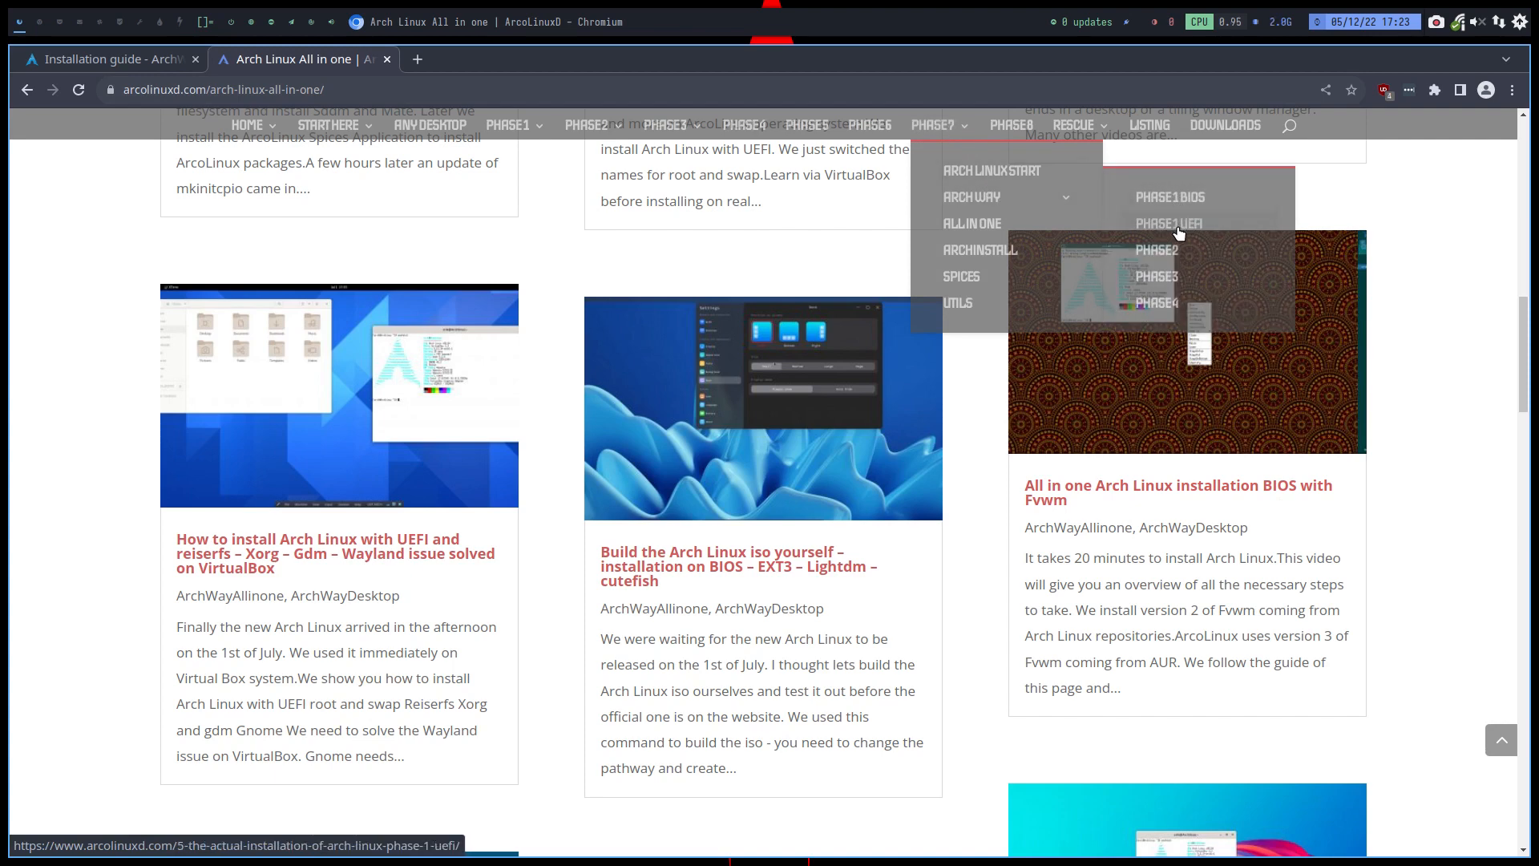
Step: Return to the ArchWiki Installation guide and review its contents list and pre-installation sections
click(127, 61)
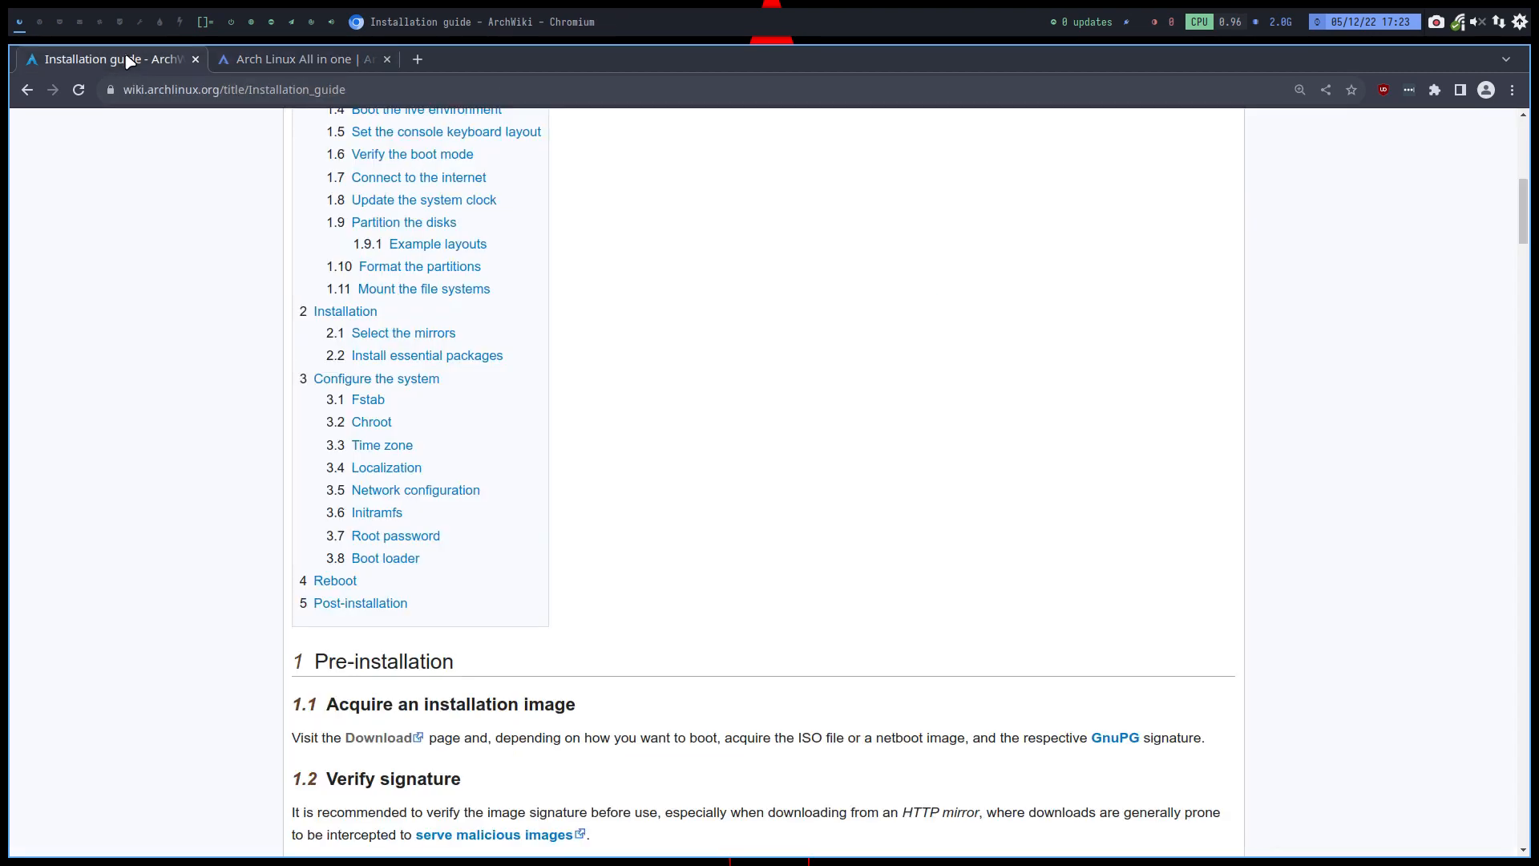
scroll(146, 267, down, 4)
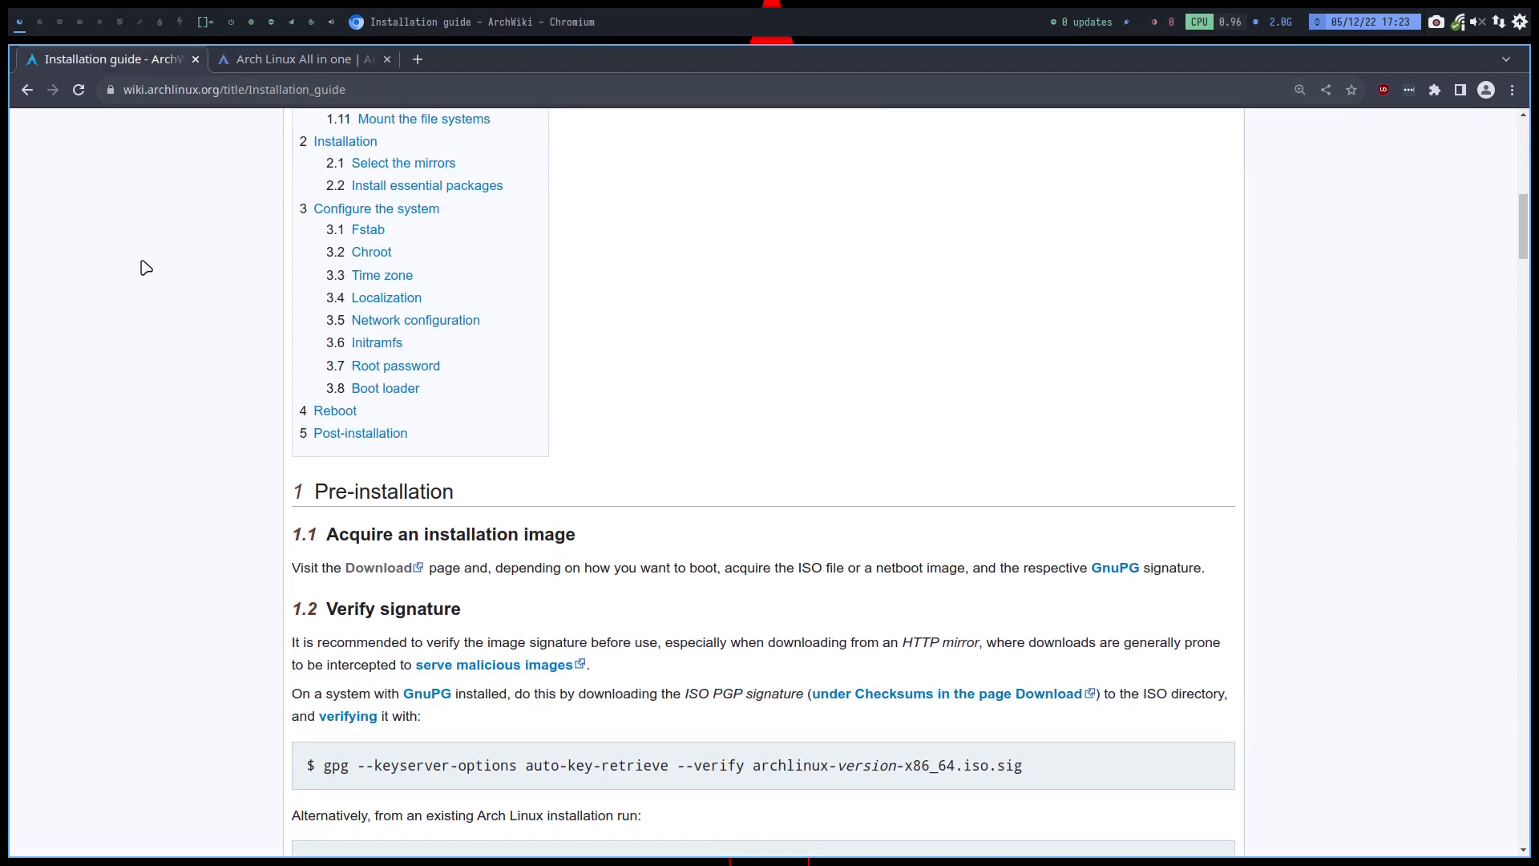
scroll(146, 267, up, 1)
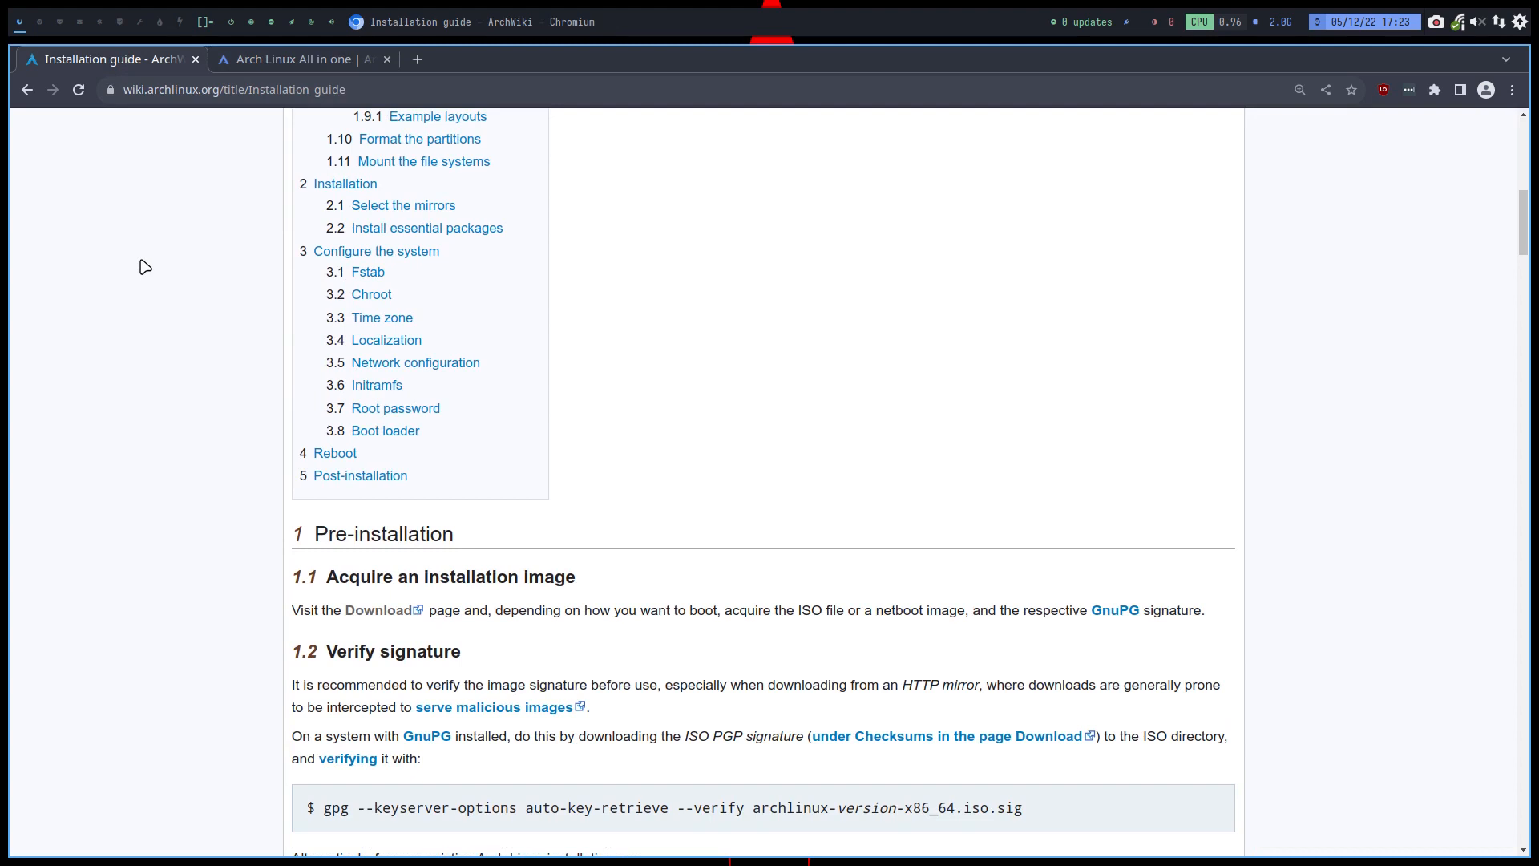
scroll(145, 267, up, 3)
scroll(145, 266, up, 5)
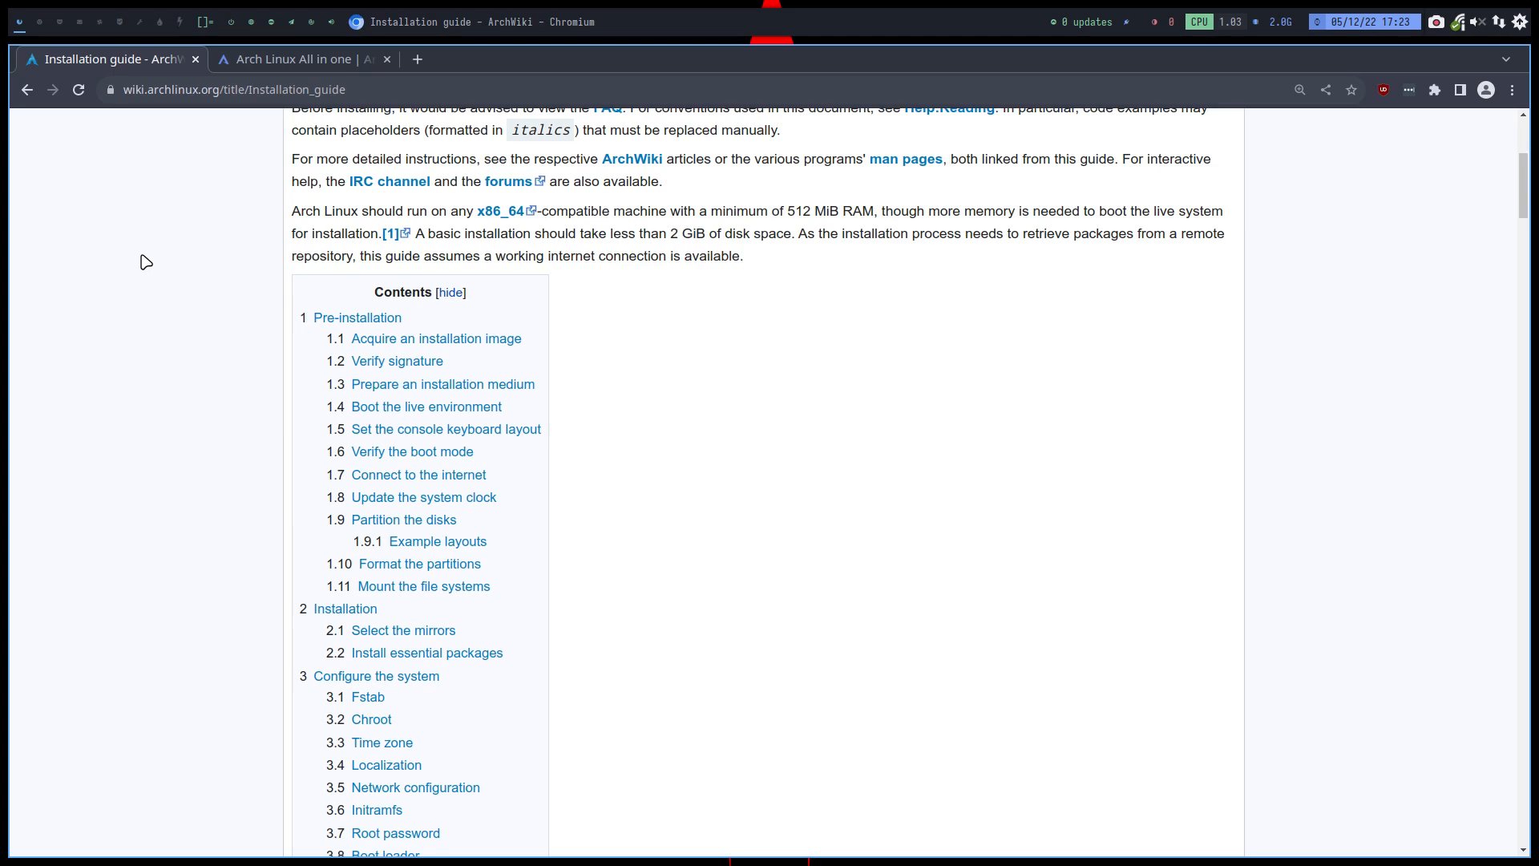
Step: Go back to the ArcoLinuxD All in One page and browse further through the installation tutorials
click(289, 68)
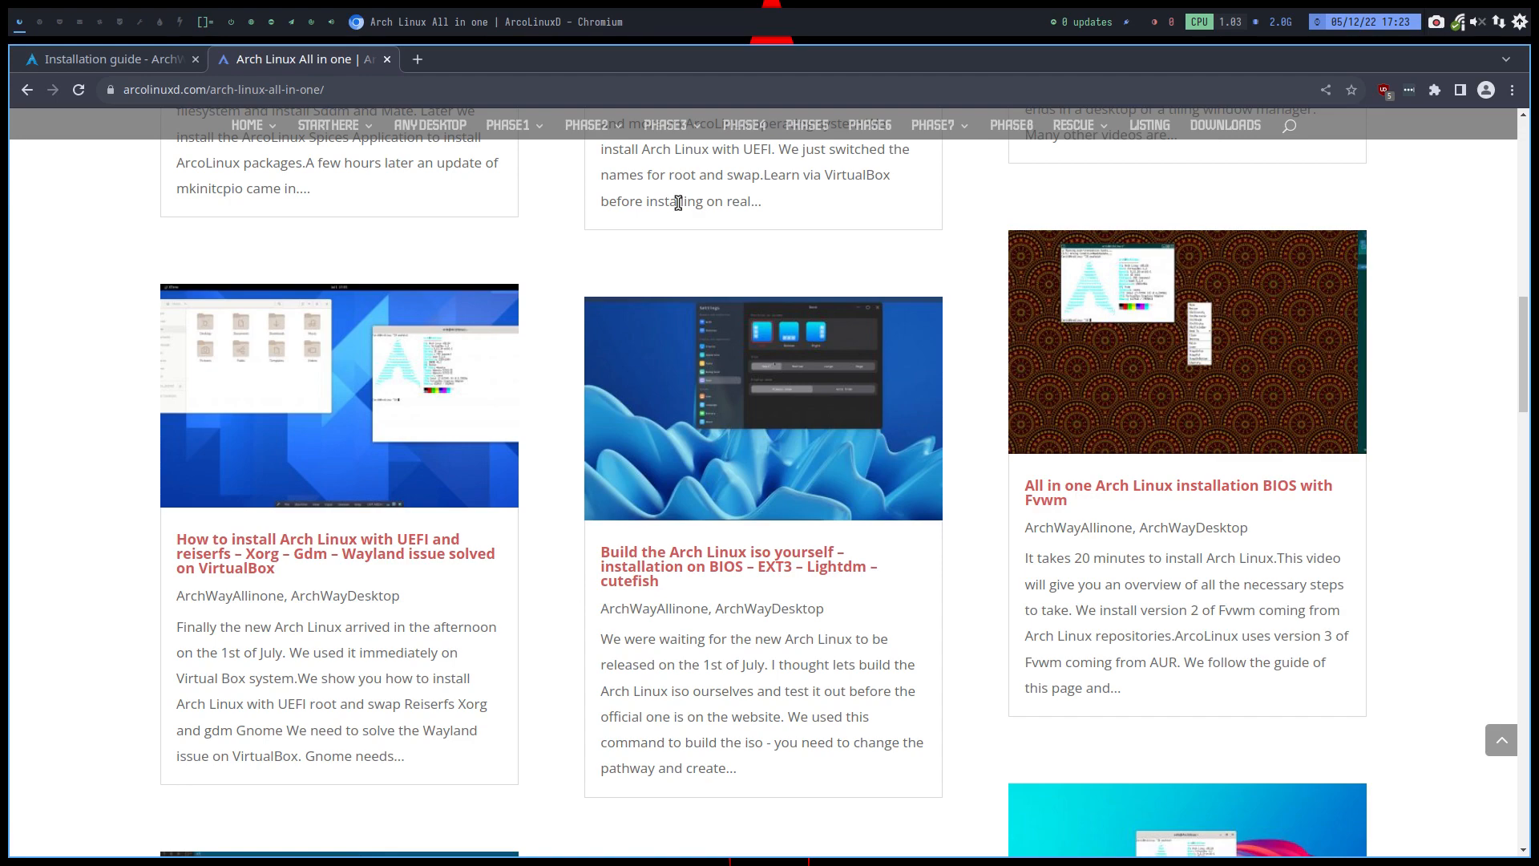
scroll(678, 203, down, 10)
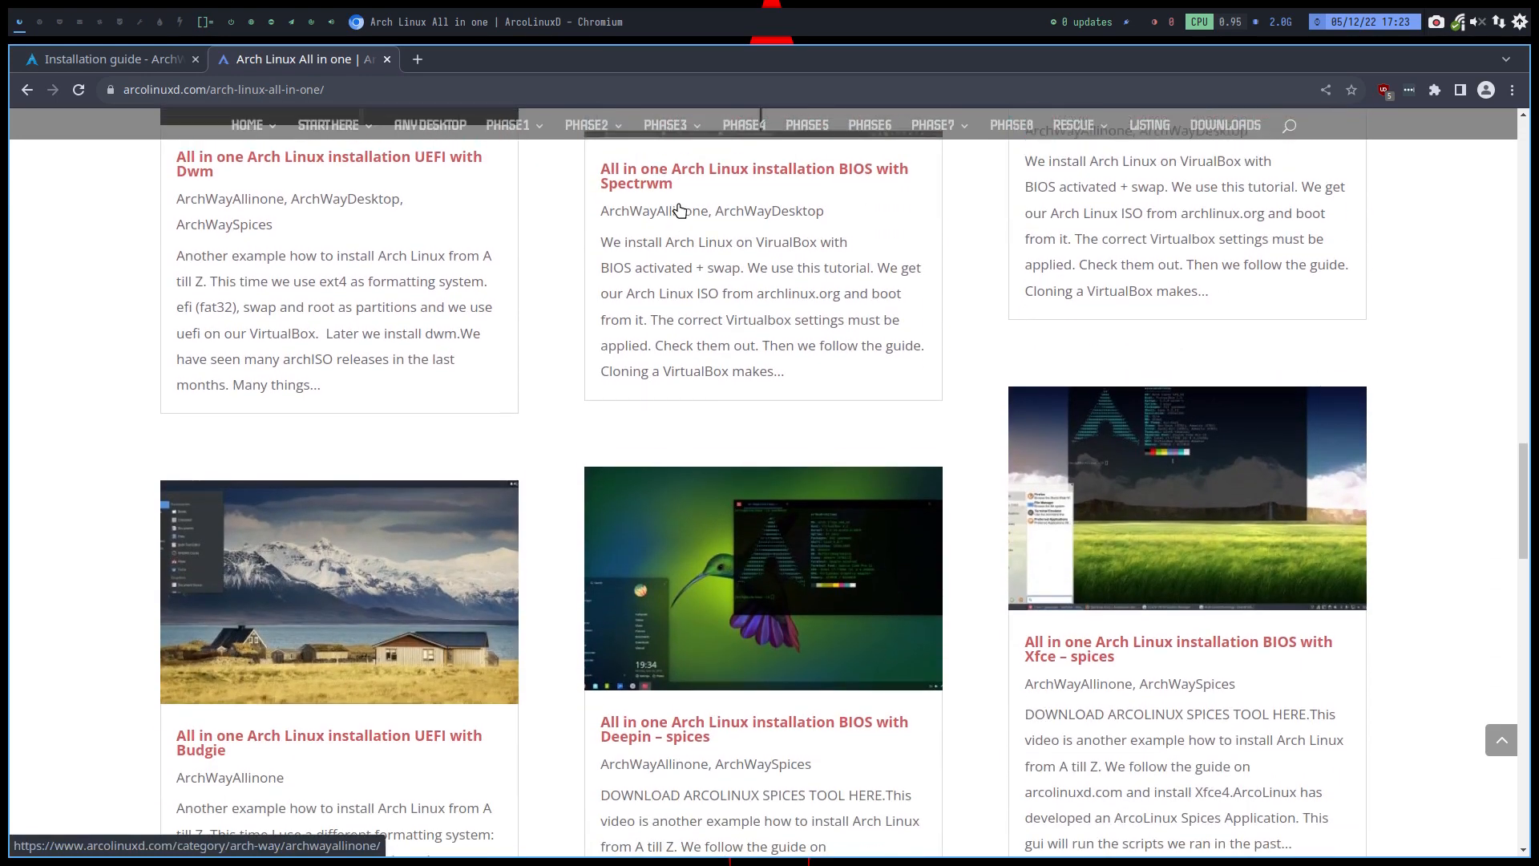
scroll(678, 210, up, 10)
scroll(678, 209, up, 4)
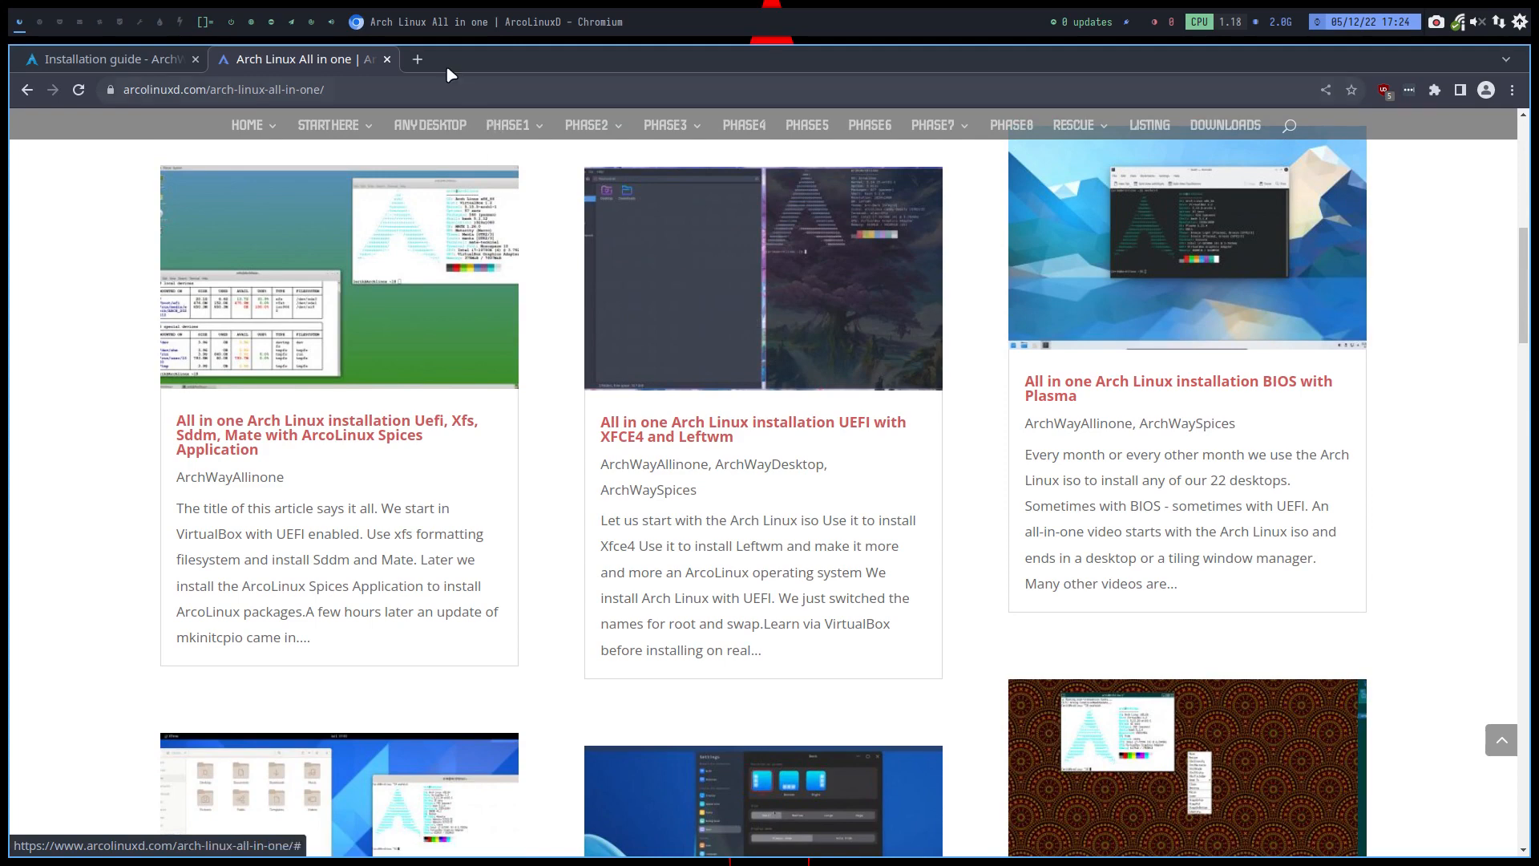
Step: Switch to VirtualBox on an empty workspace, start the ArchLinux virtual machine and boot it from the Arch ISO
click(417, 60)
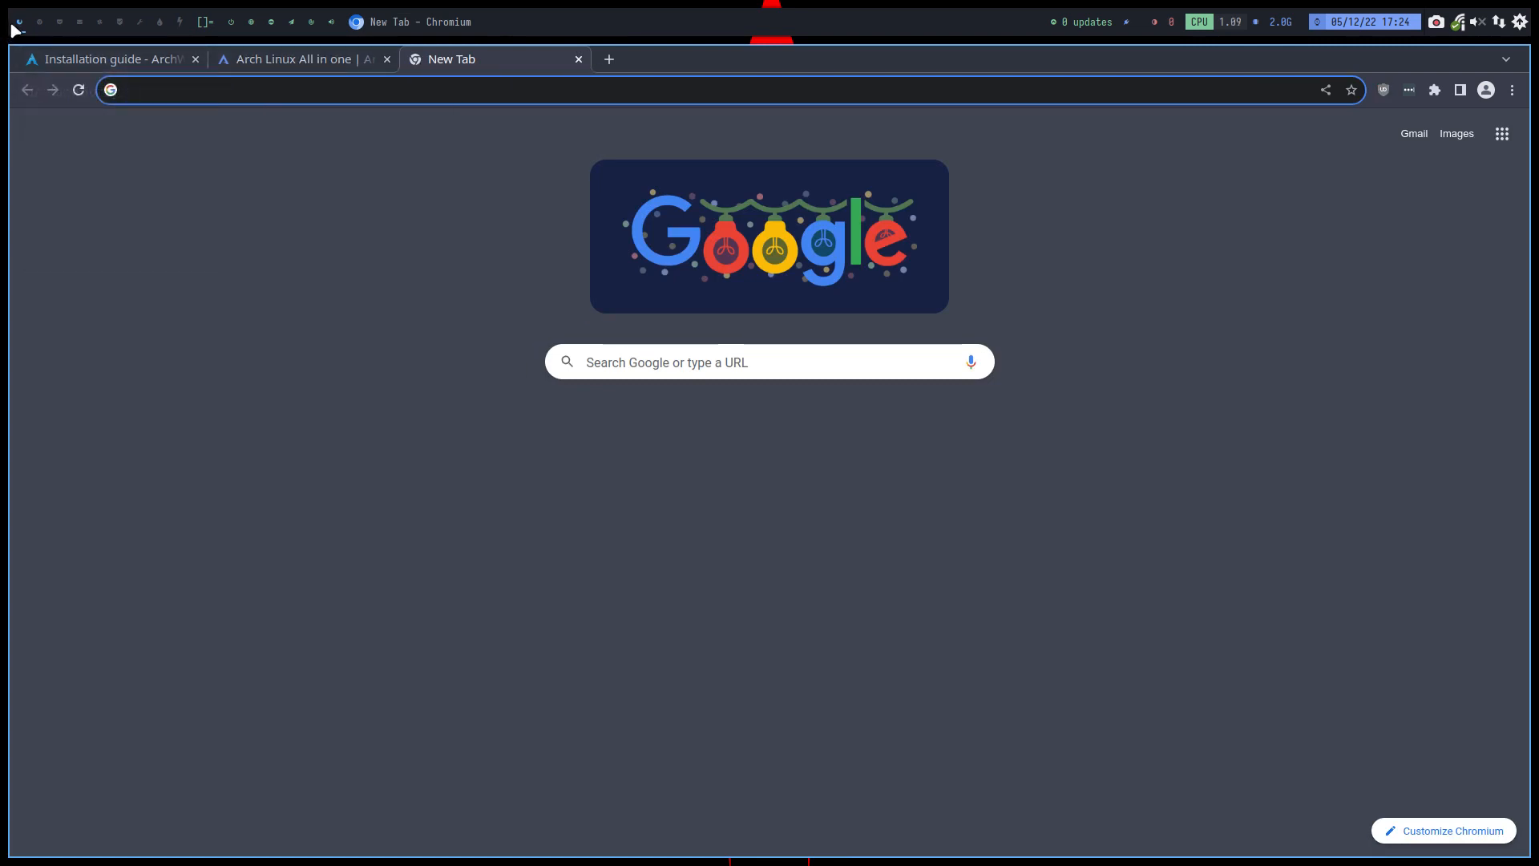
click(39, 22)
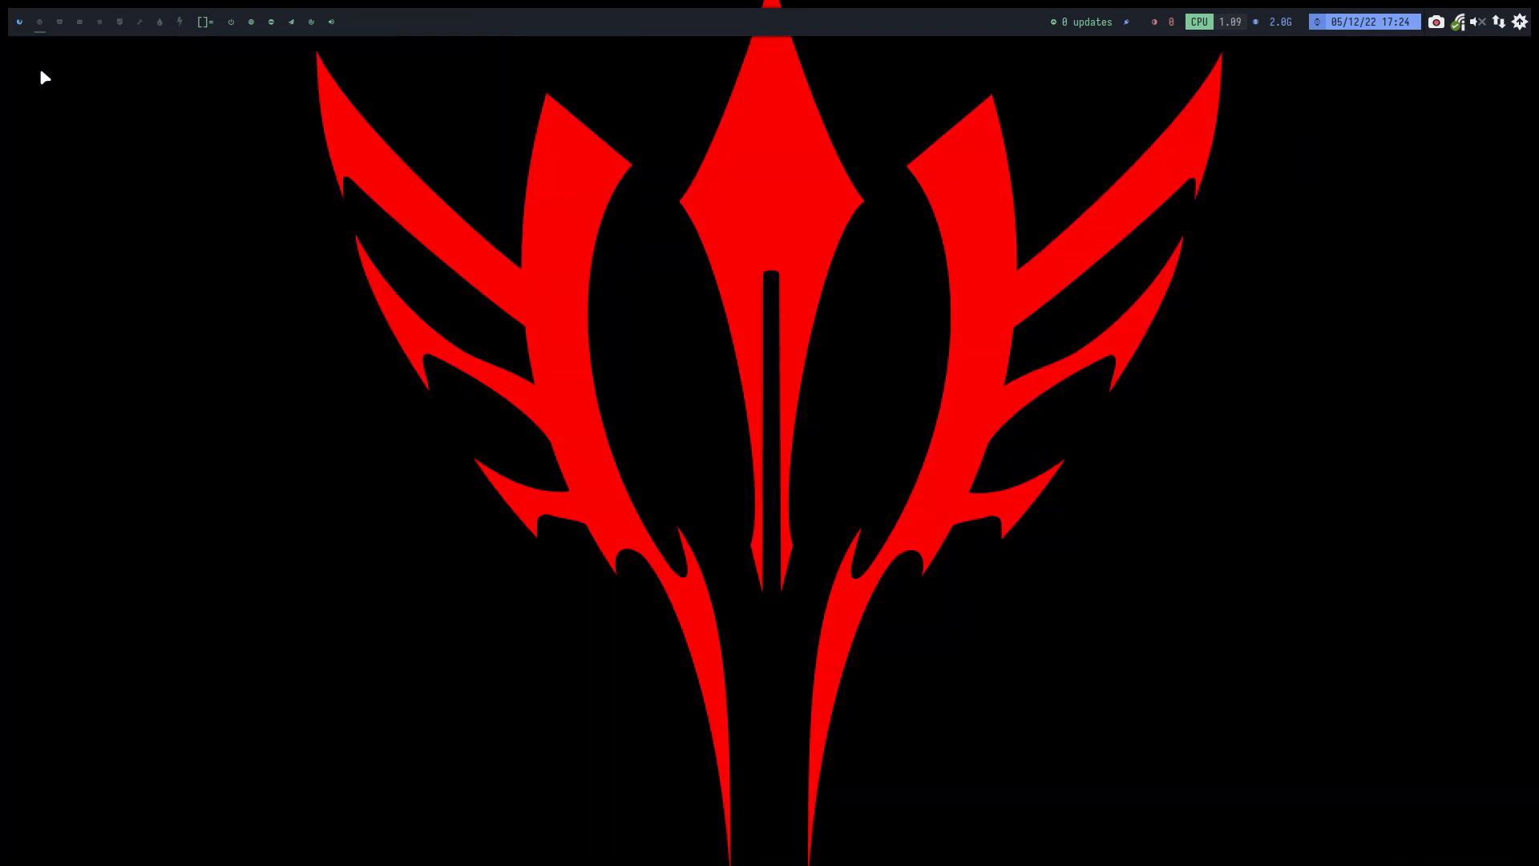
key(super+F7)
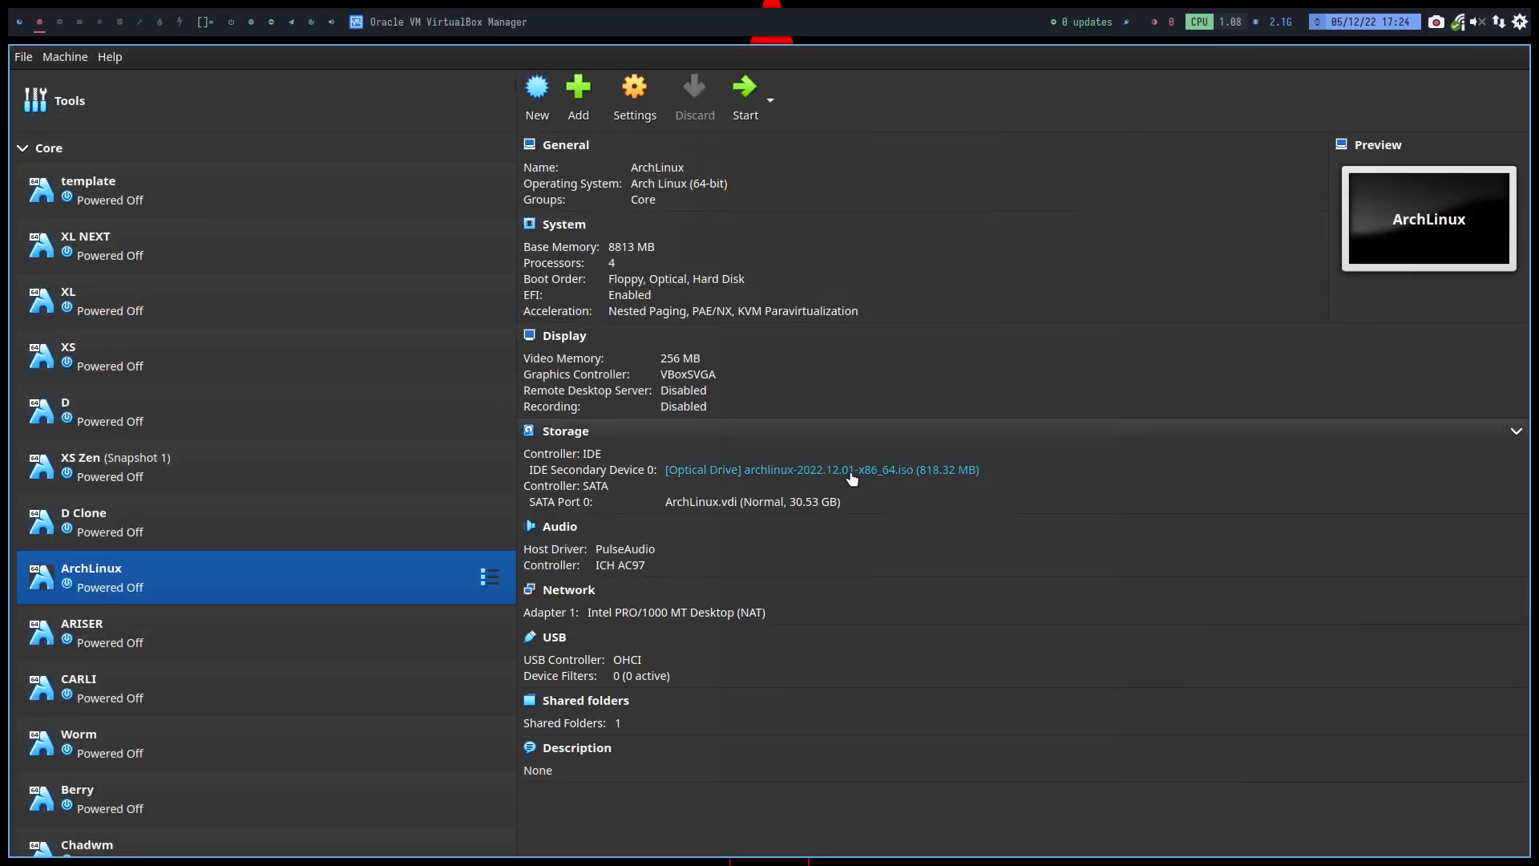
click(745, 94)
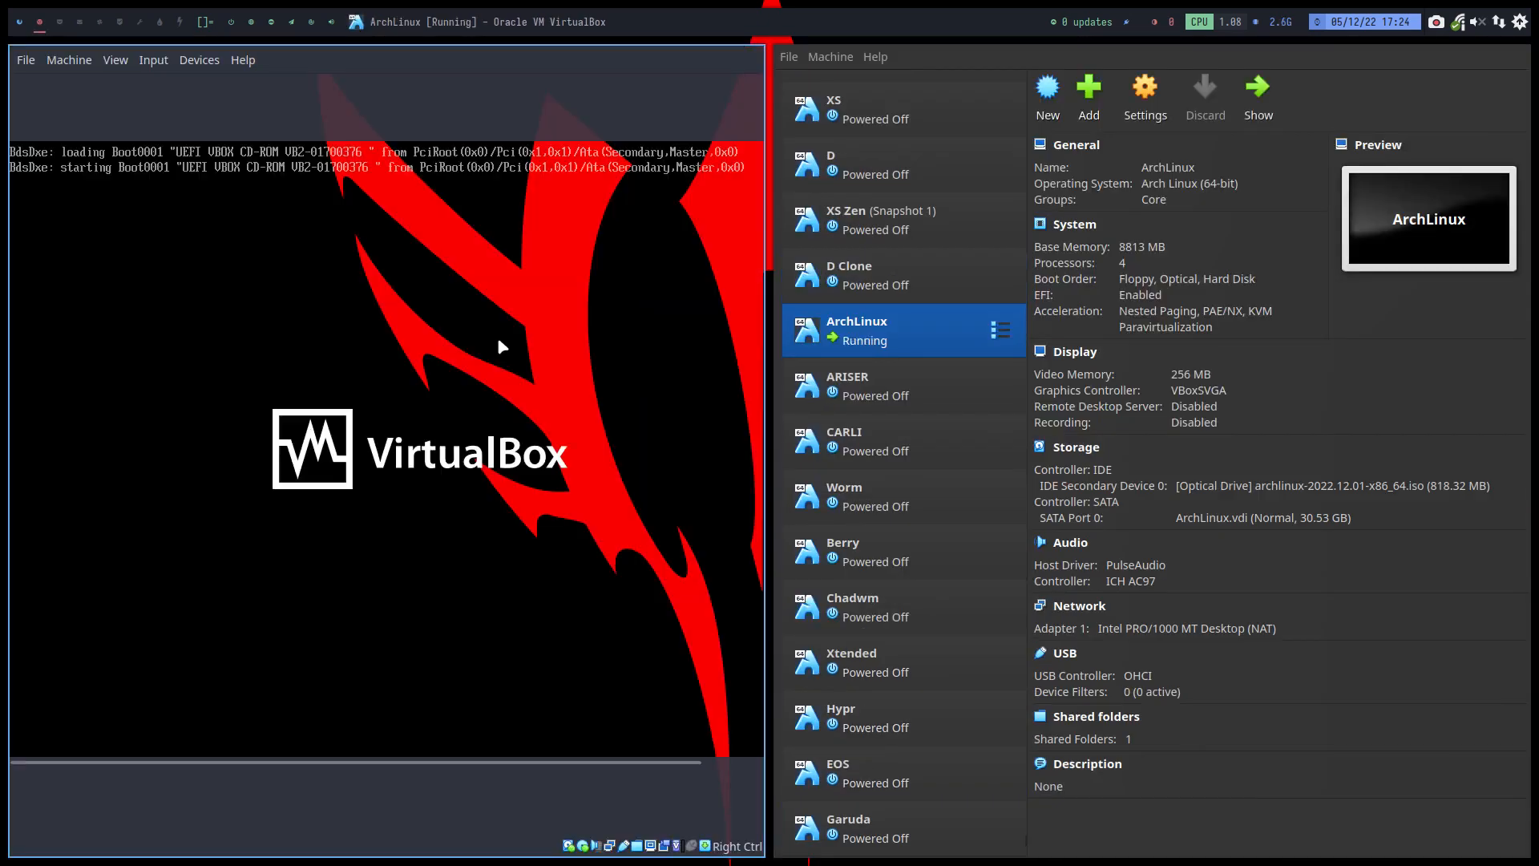
key(Return)
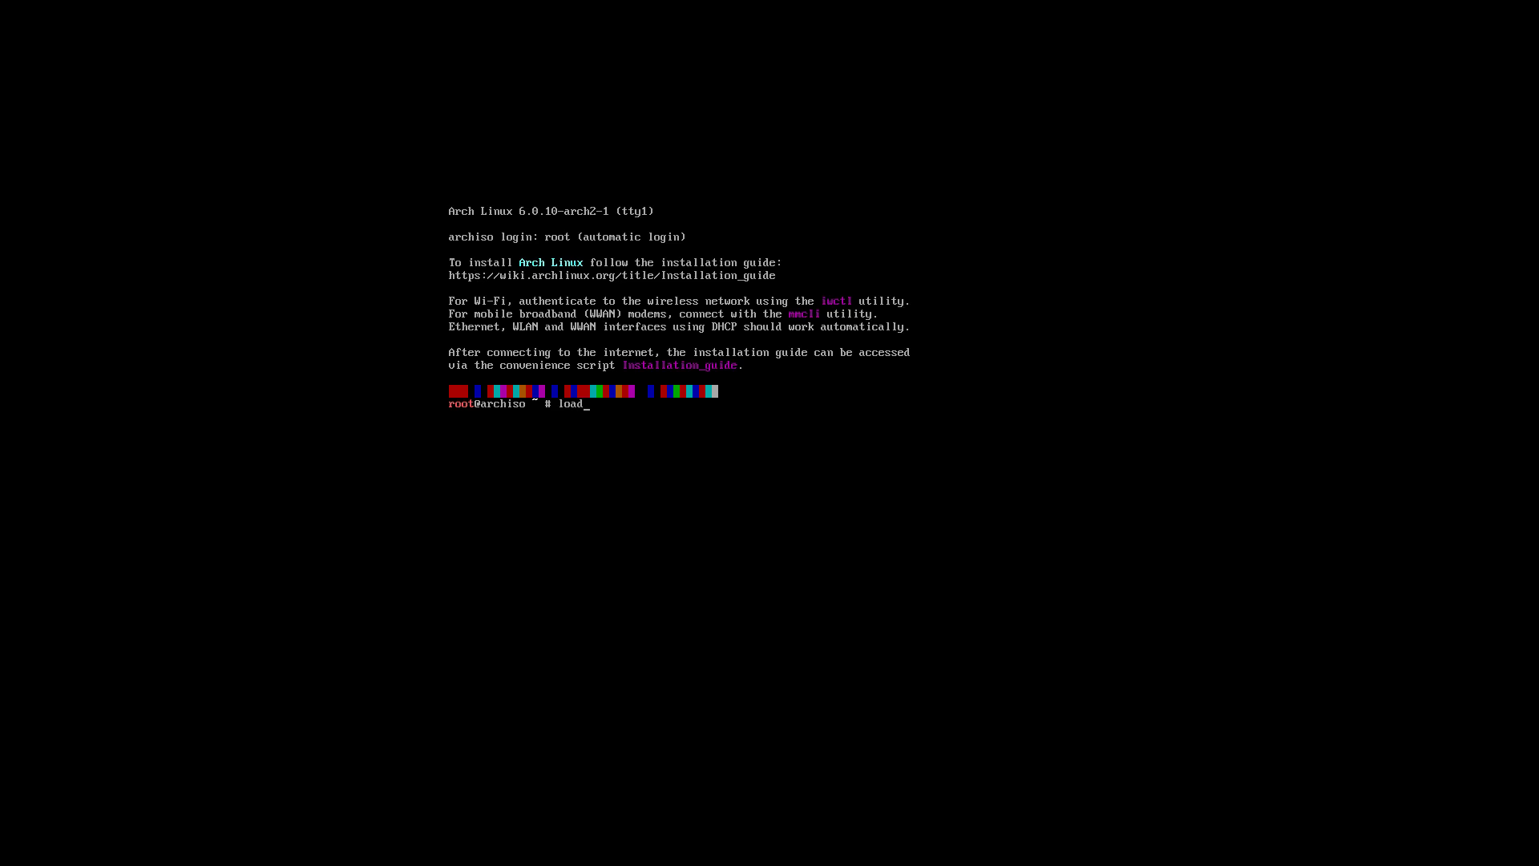
Step: Load the be-latin1 console keyboard layout in the live environment with loadkeys
text(eys be-lqat)
key(BackSpace)
text(atin)
key(Return)
Step: Launch archinstall and set its keyboard layout to be-latin1
text(archinstall)
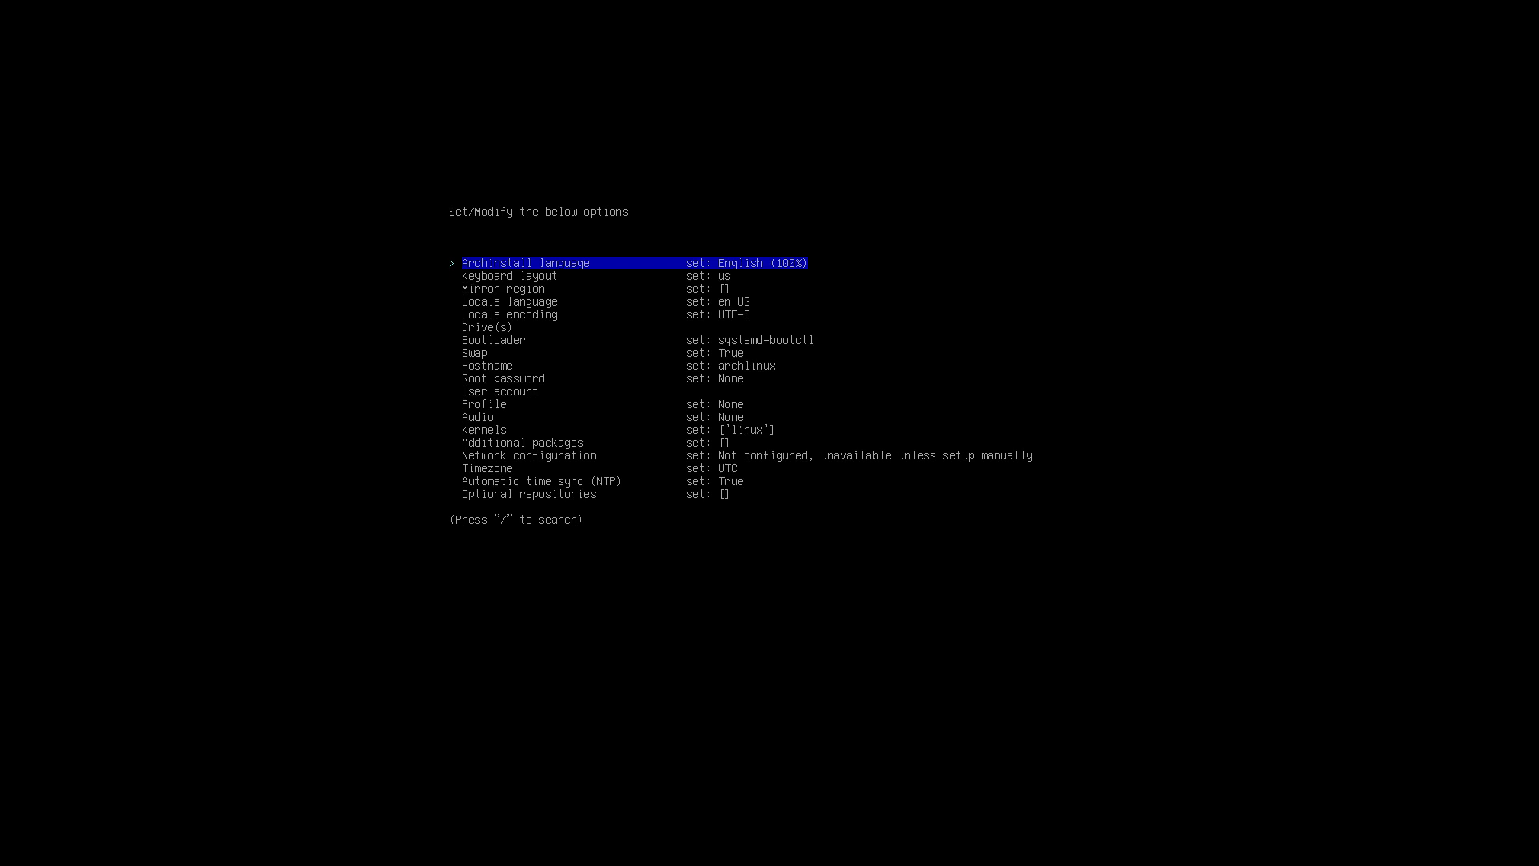
key(Down)
key(Return)
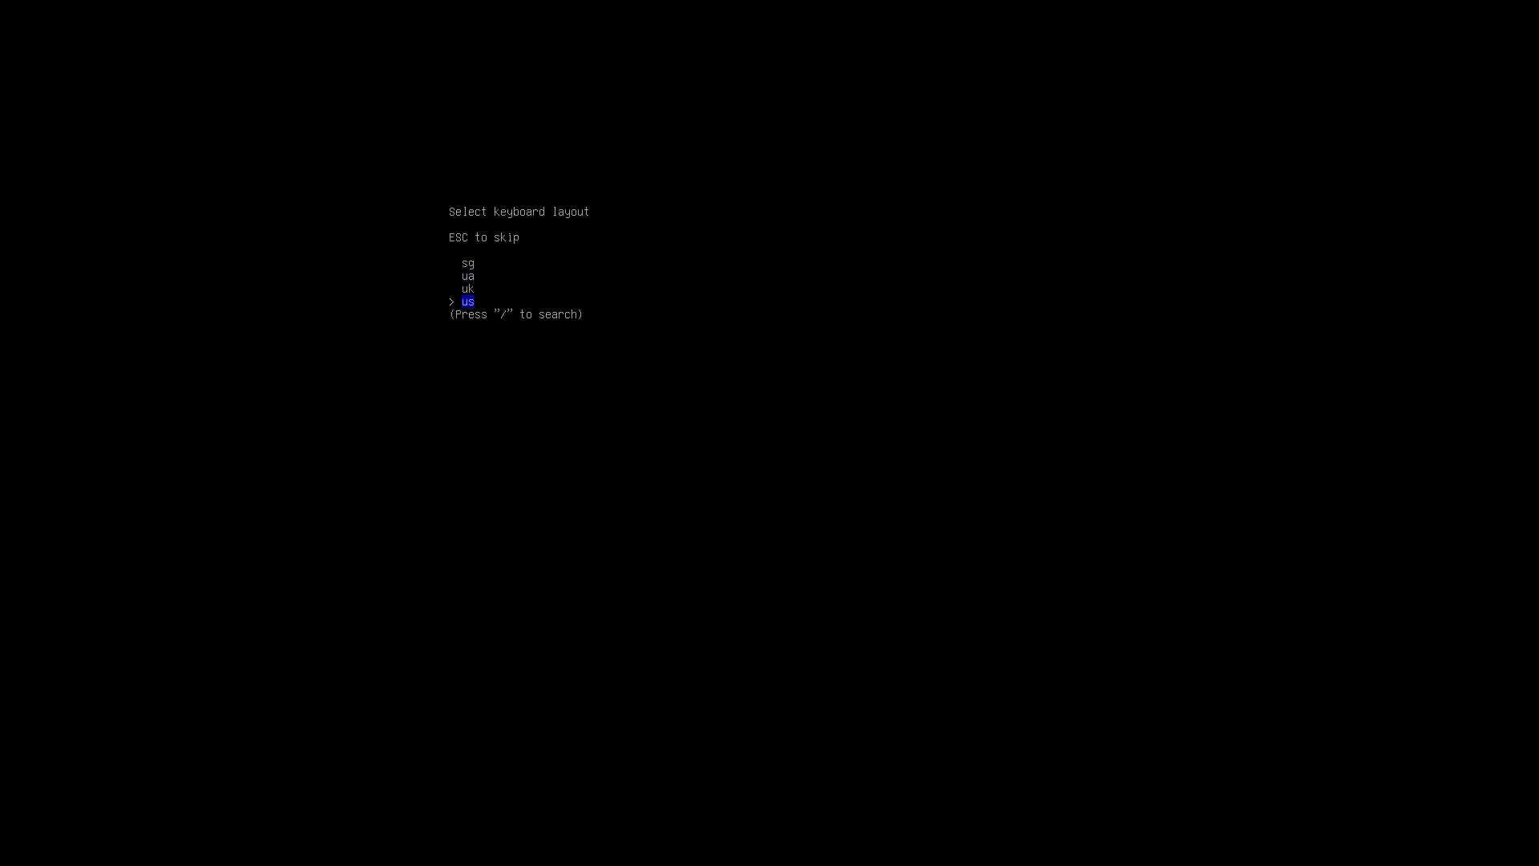
key(slash)
text(be)
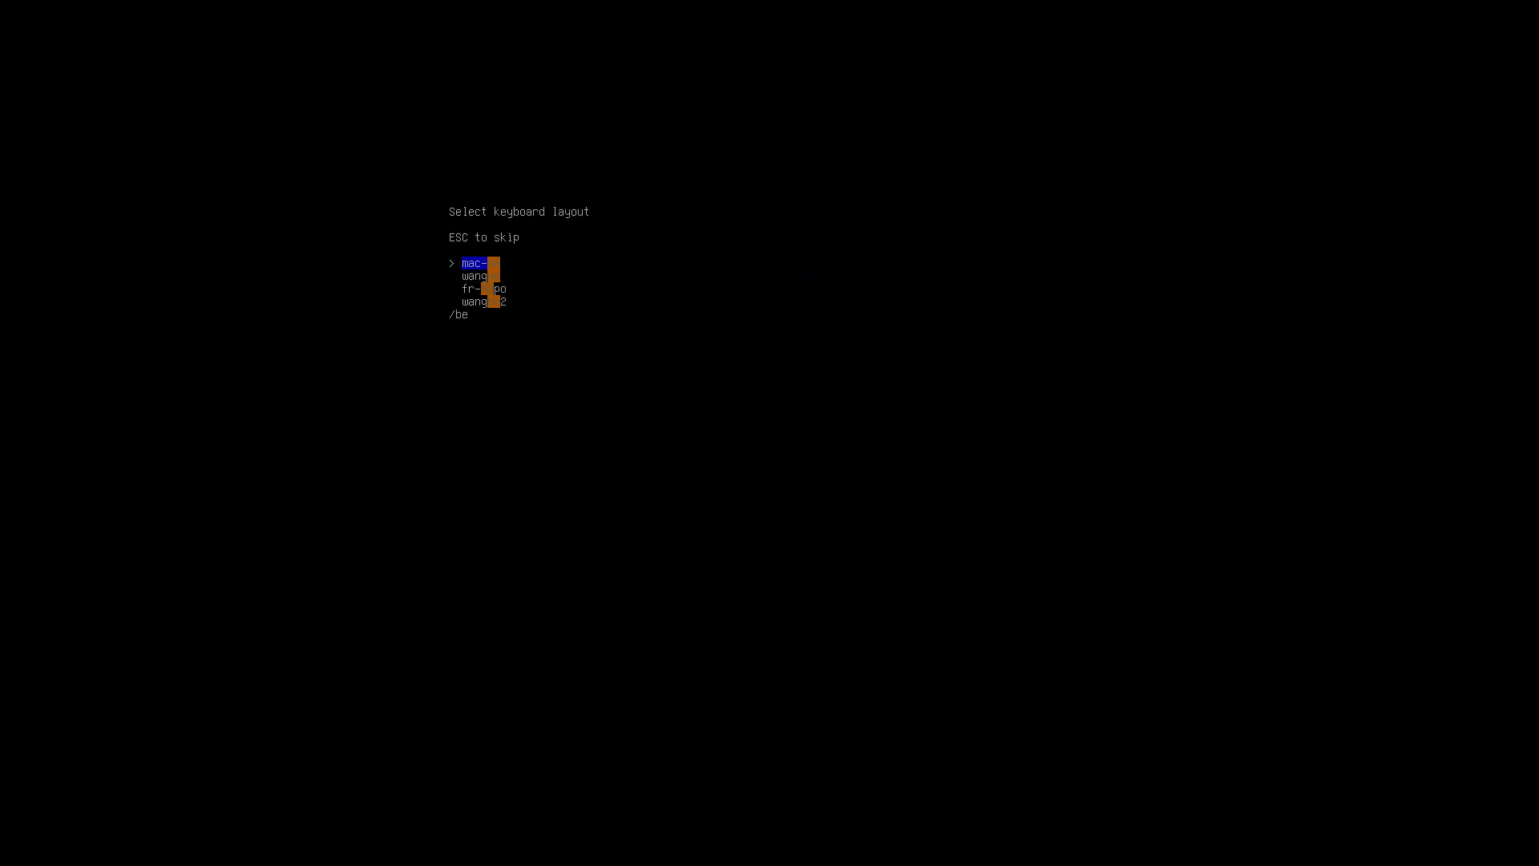
key(Return)
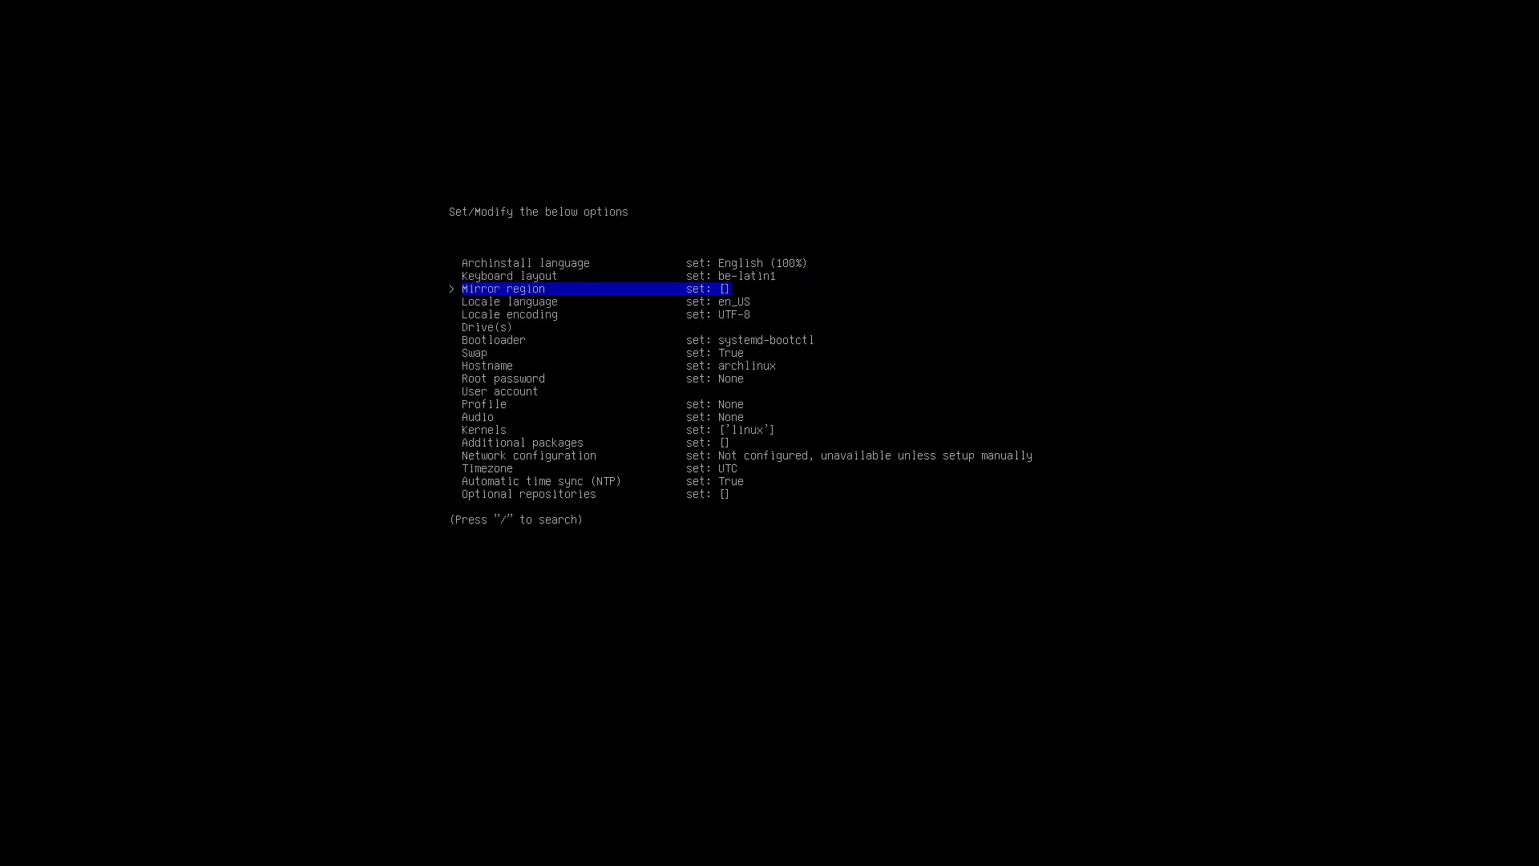
Step: Set the mirror region to Sweden for downloading packages
key(Return)
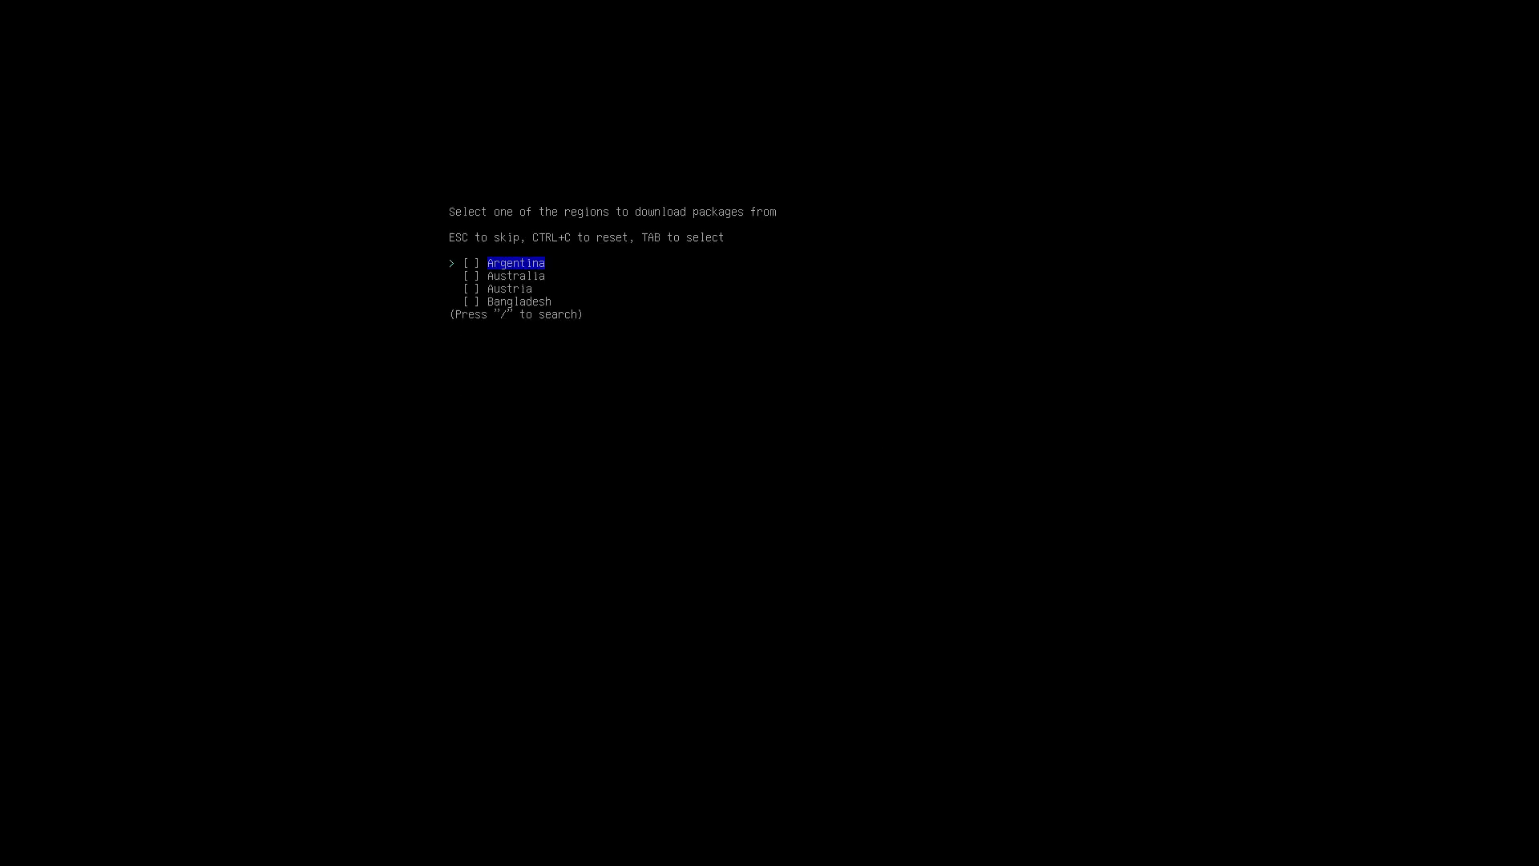
key(slash)
text(swe)
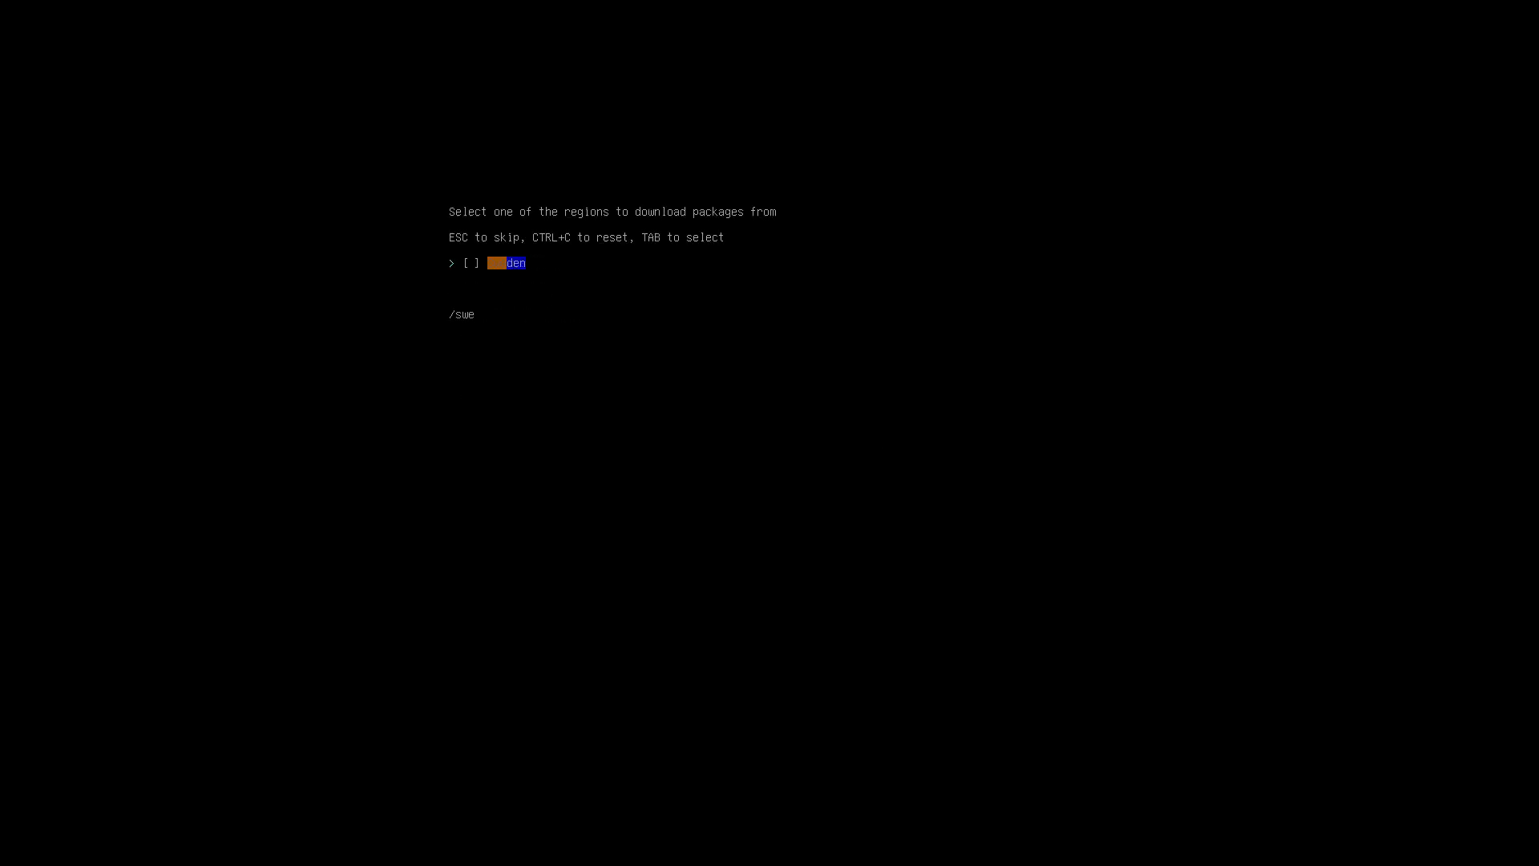
key(Return)
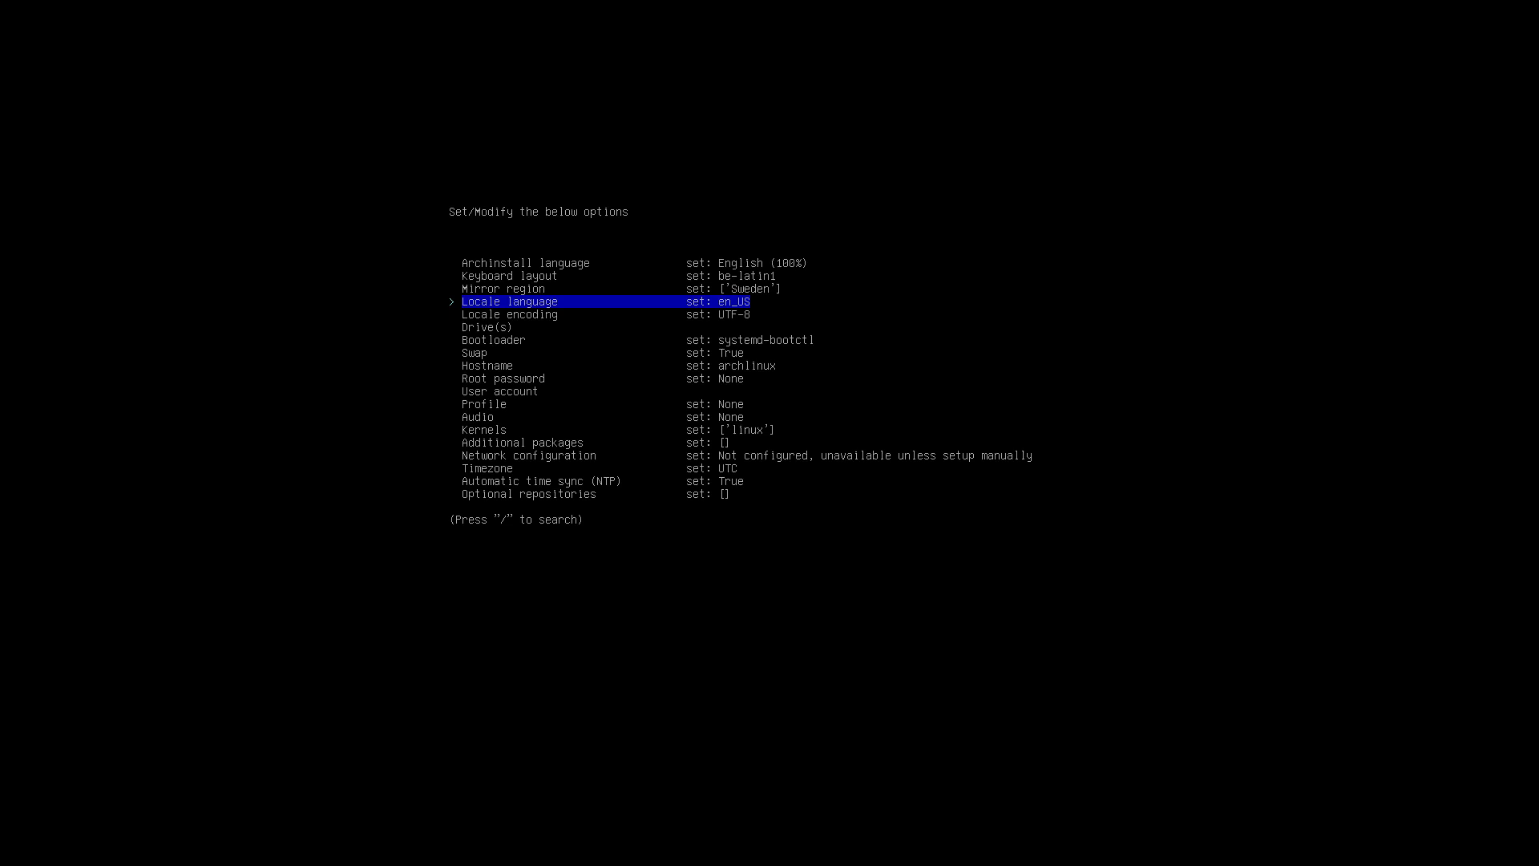
Step: Choose the 30.5 GB SATA disk /dev/sda as the installation drive
key(Down)
key(Down)
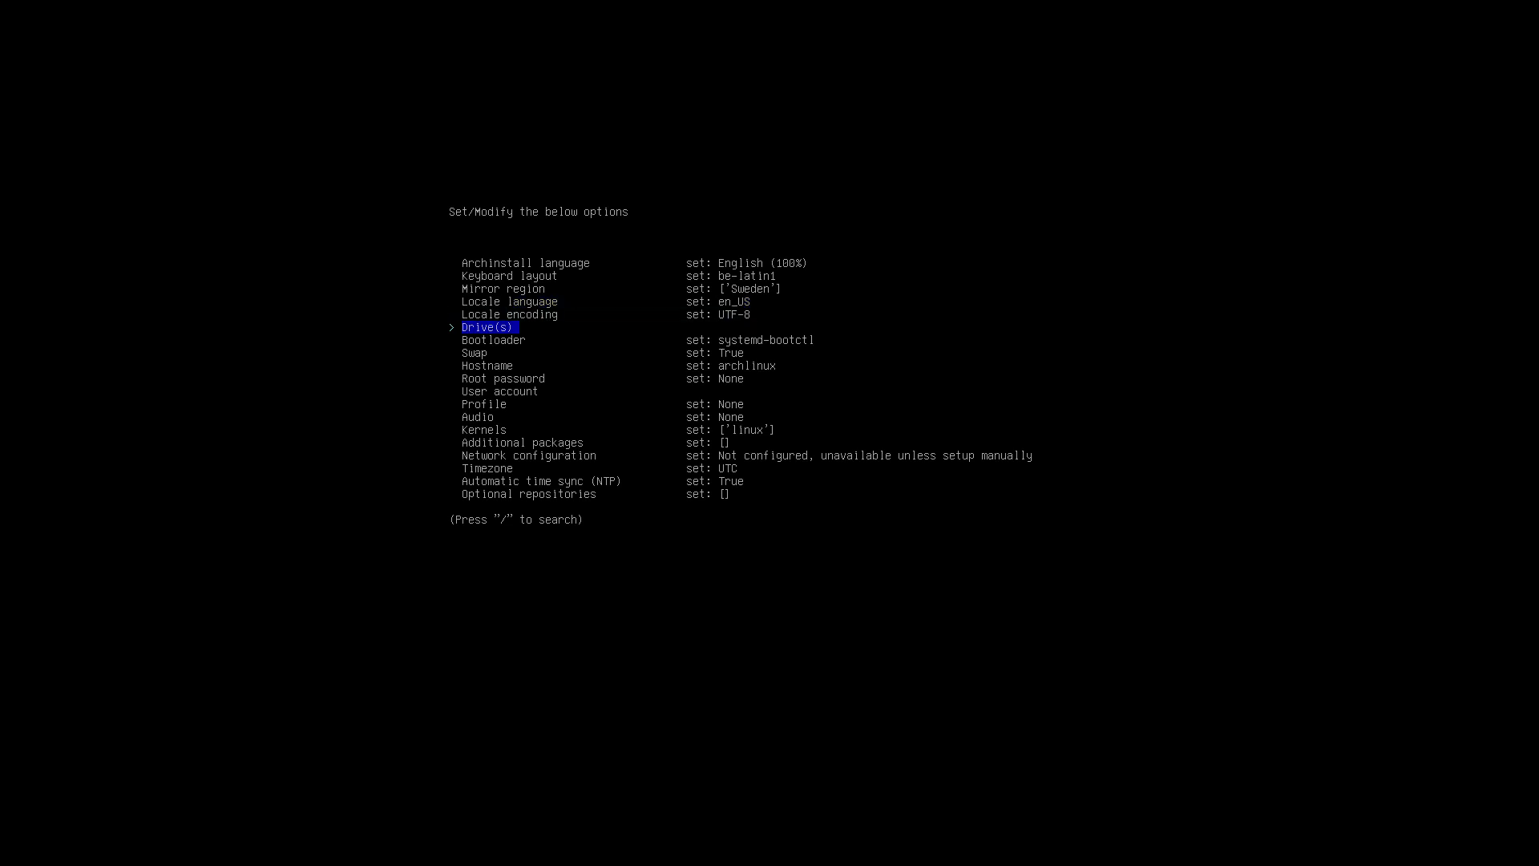
key(Return)
key(Down)
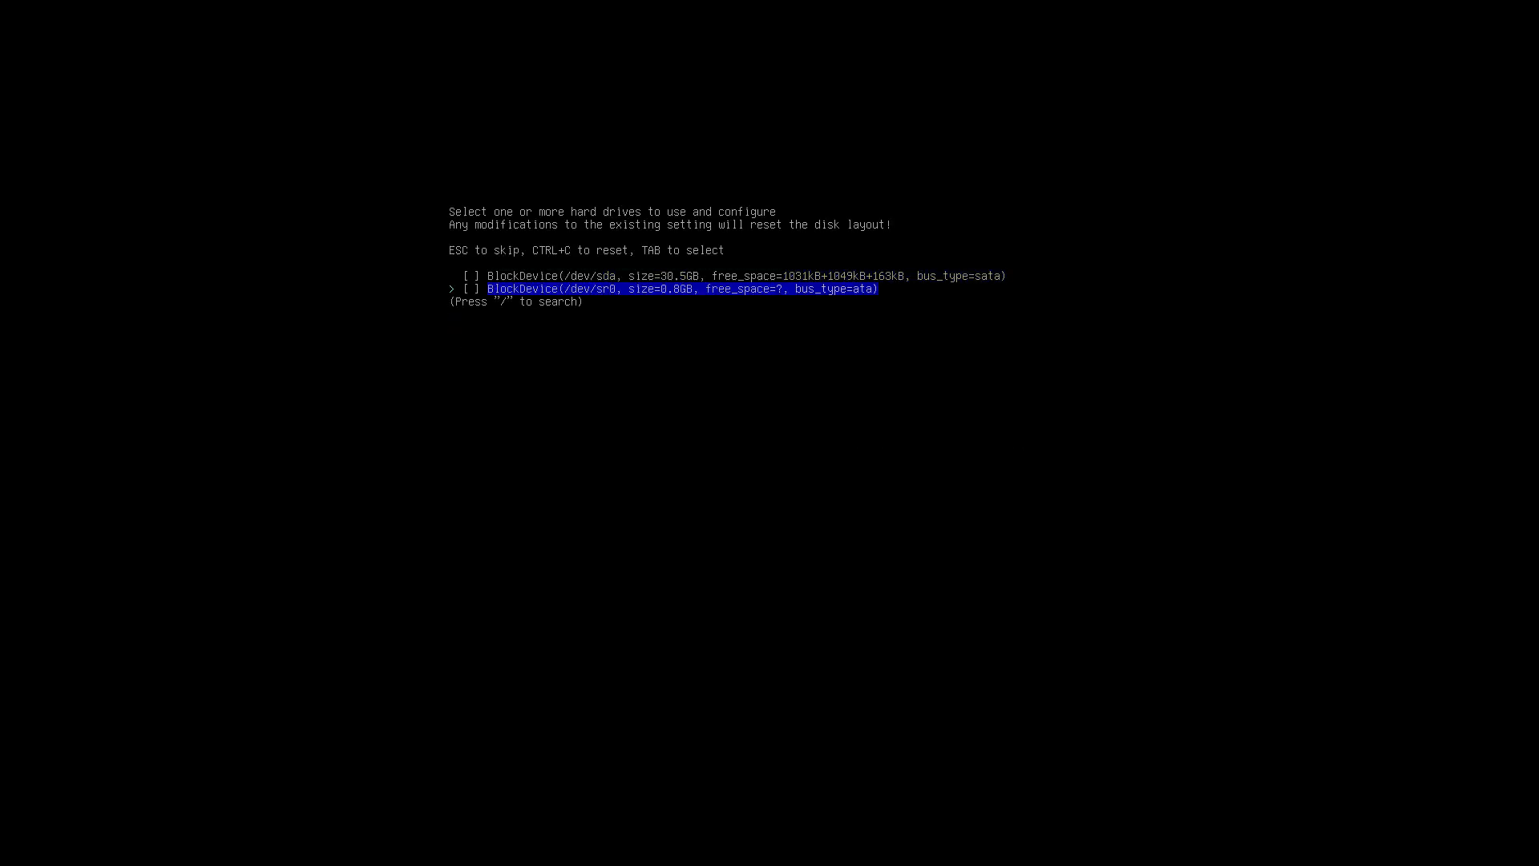
key(Up)
key(Return)
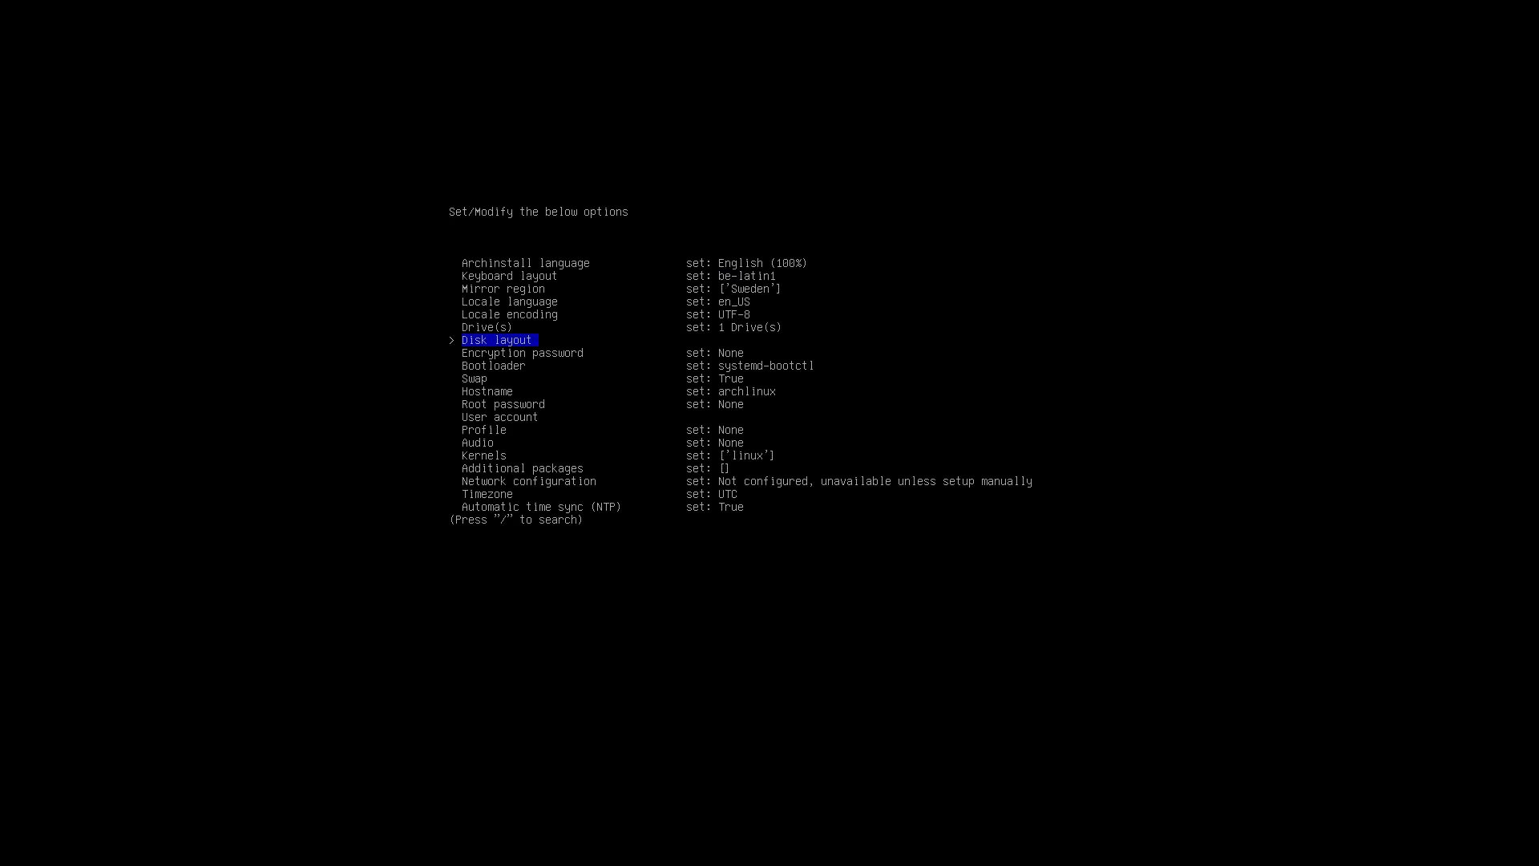
Step: Define the disk layout for the chosen drive, using ext4 as the main partition's filesystem
key(Return)
key(Return)
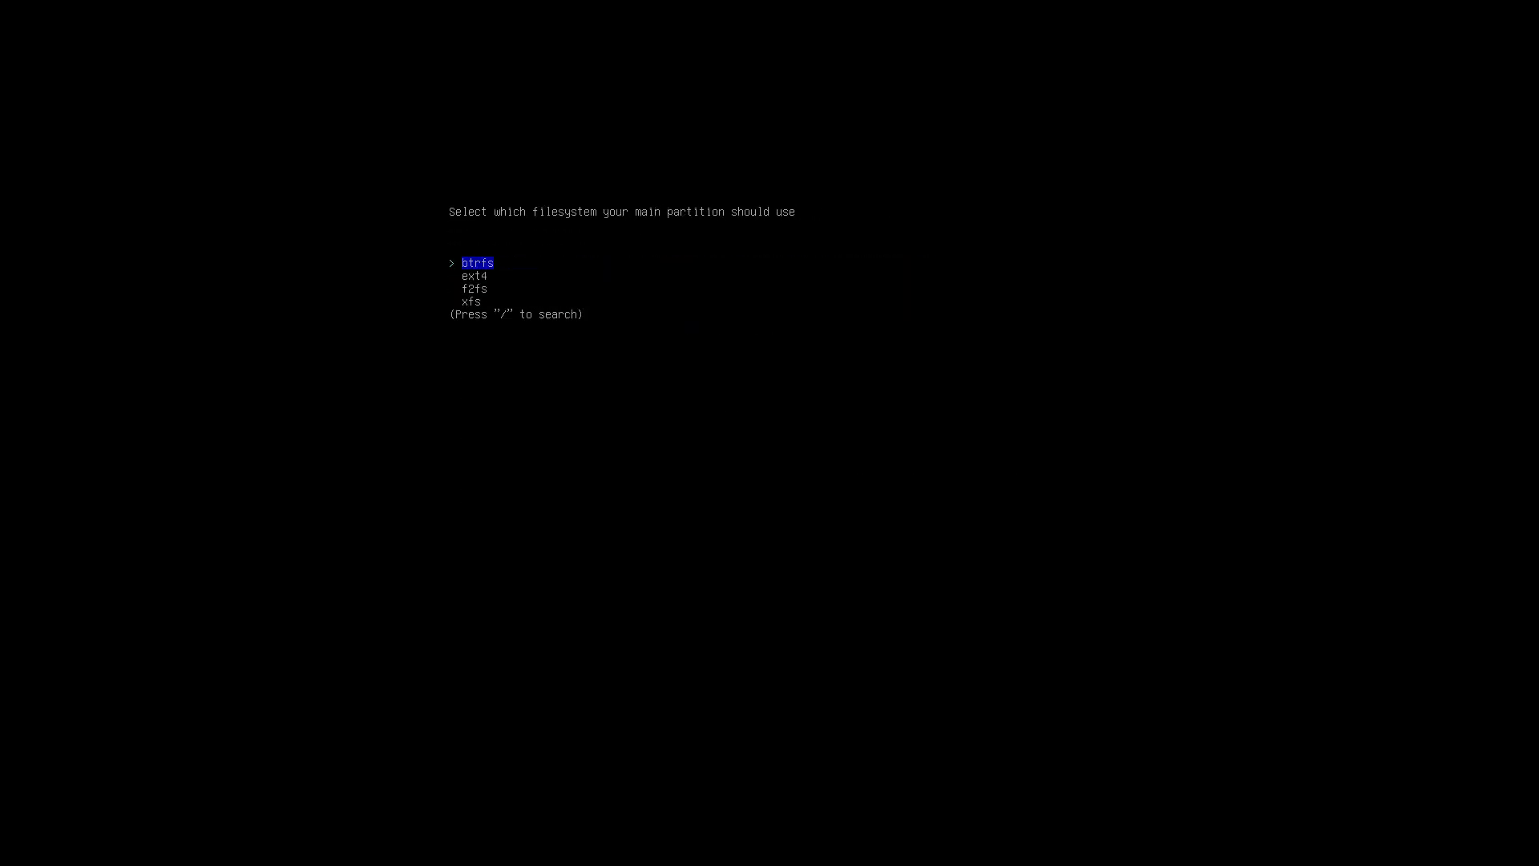
key(Down)
key(Return)
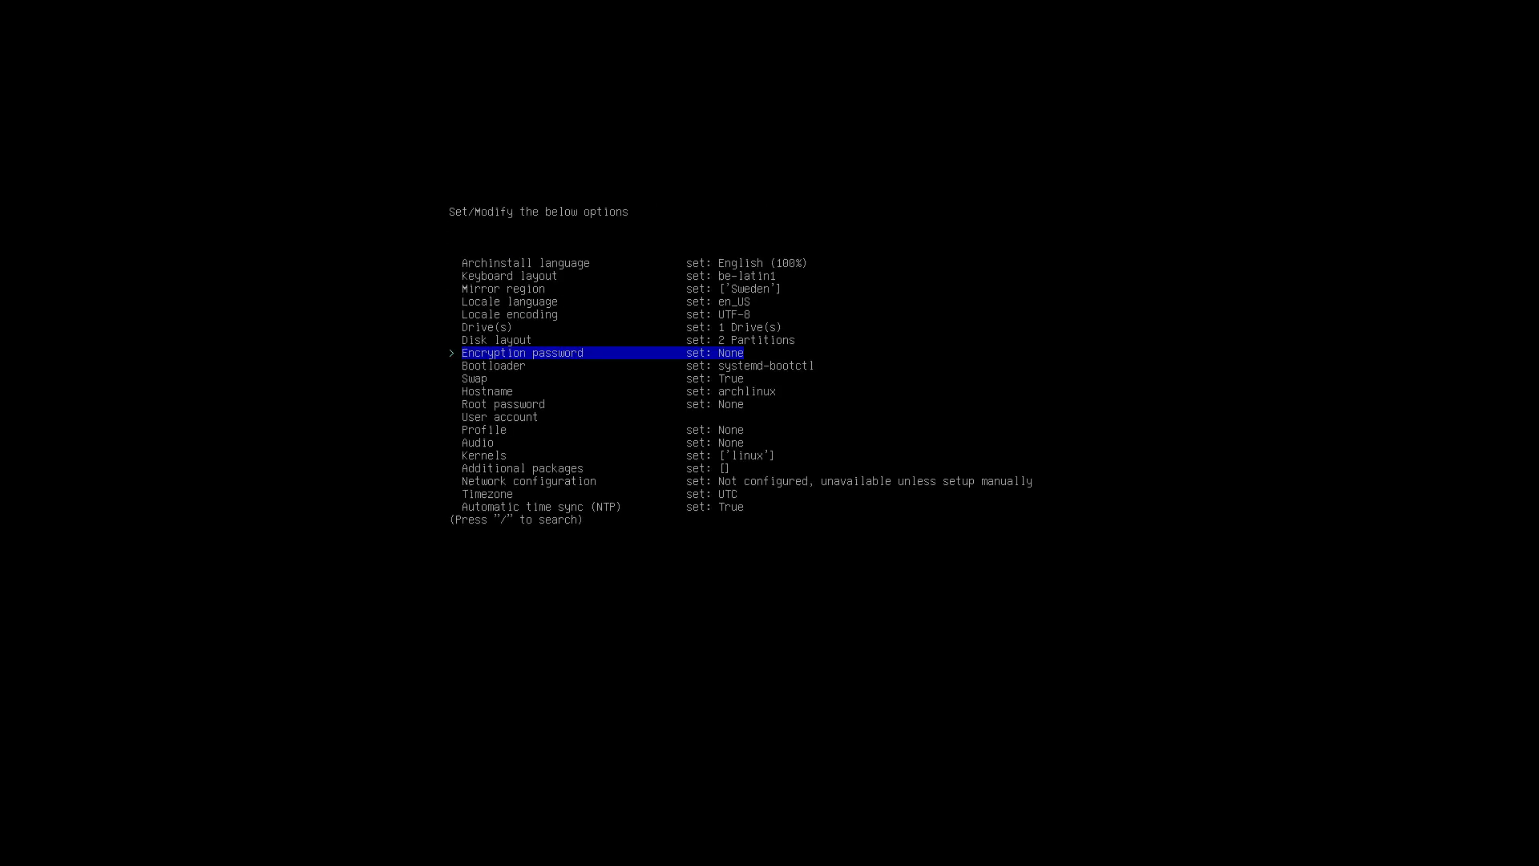
Step: Disable swap on zram, keeping the encryption password and bootloader settings at their defaults
key(Down)
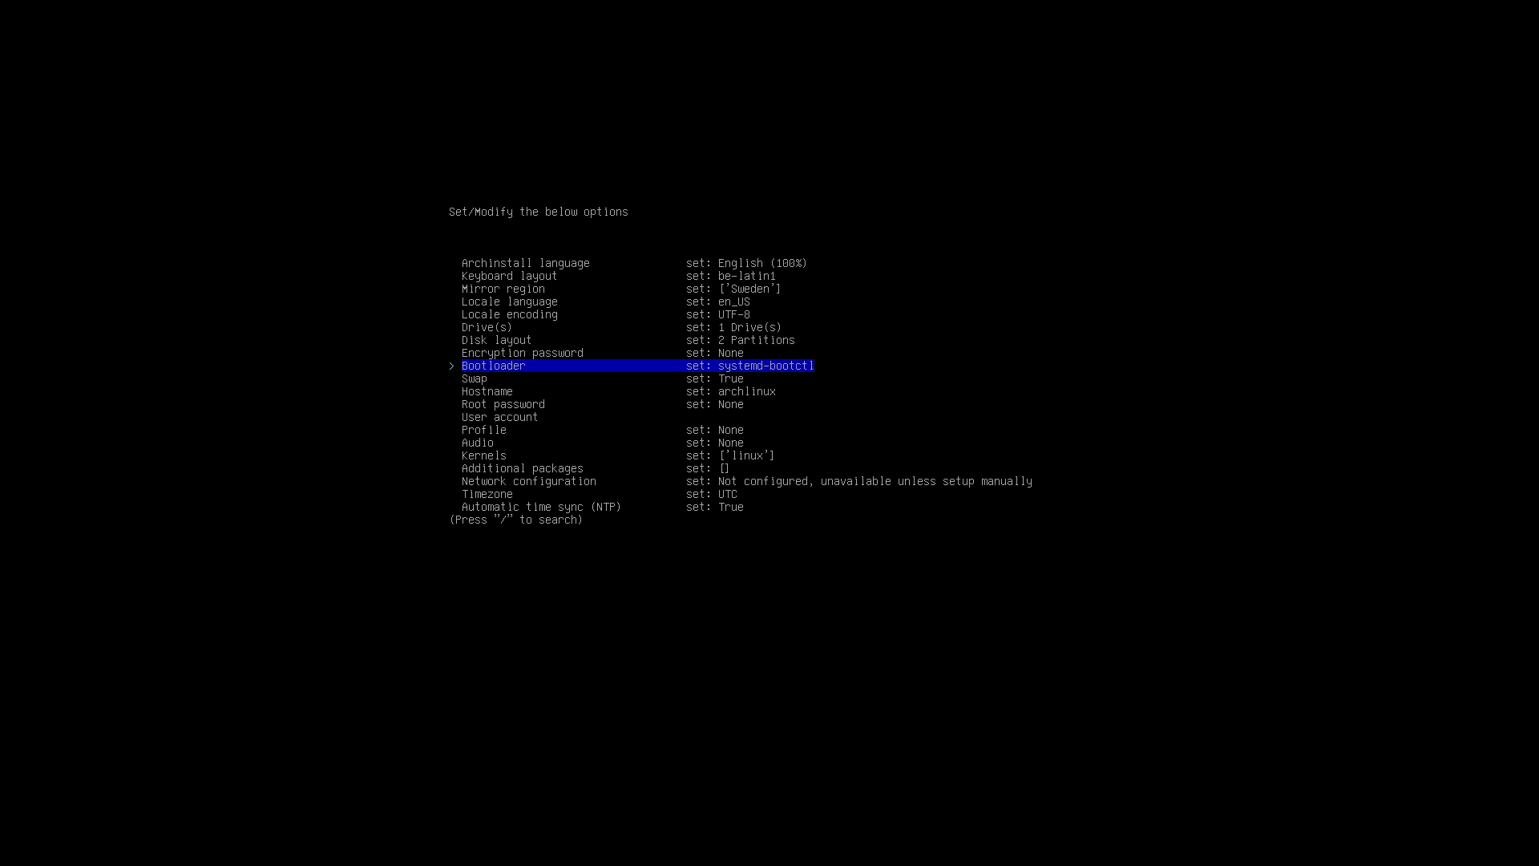
key(Down)
key(Return)
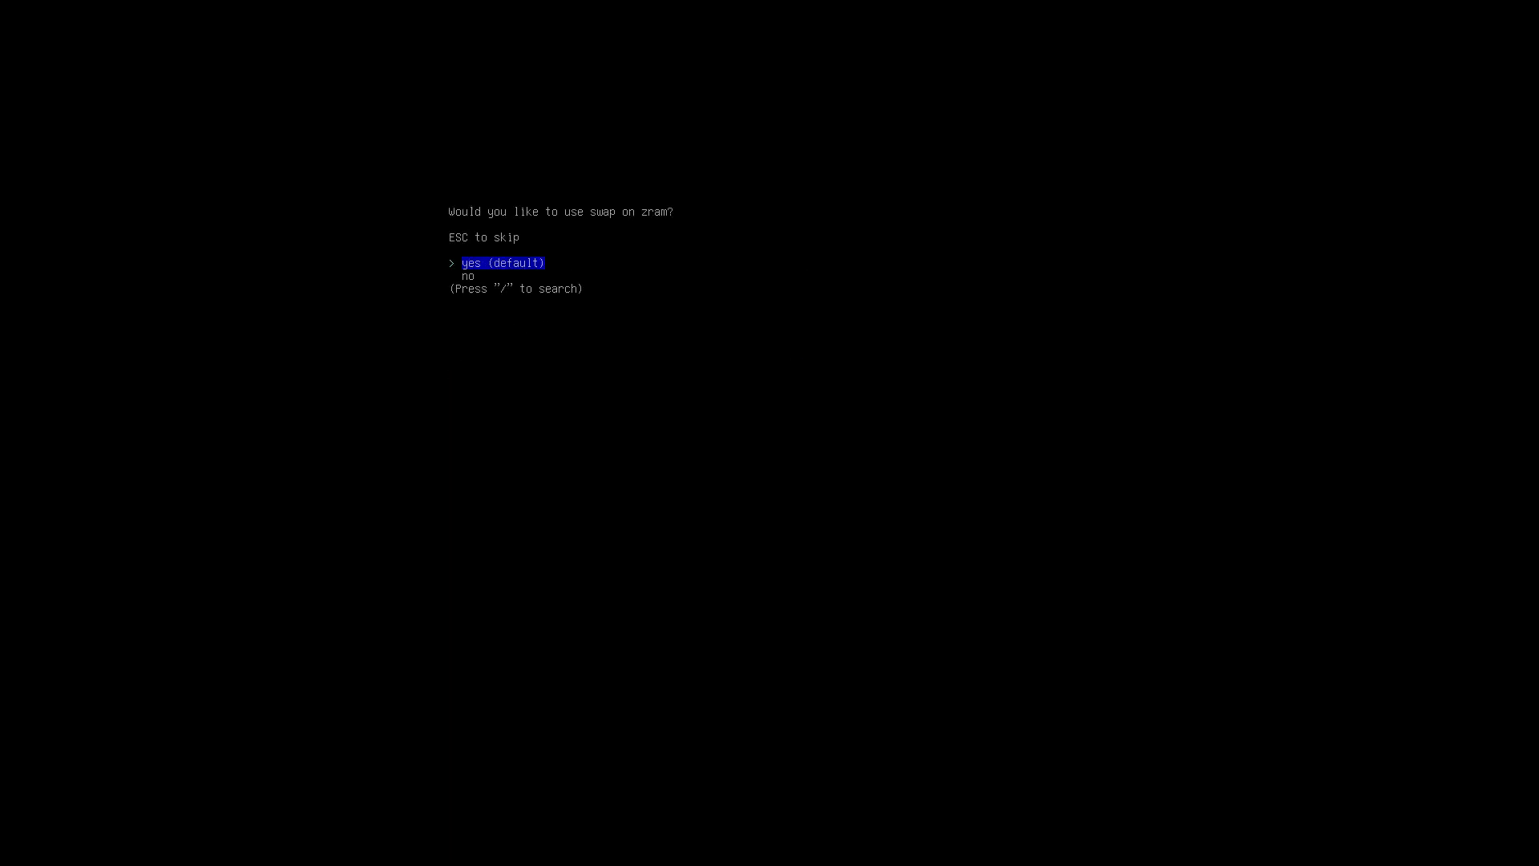
key(Down)
key(Return)
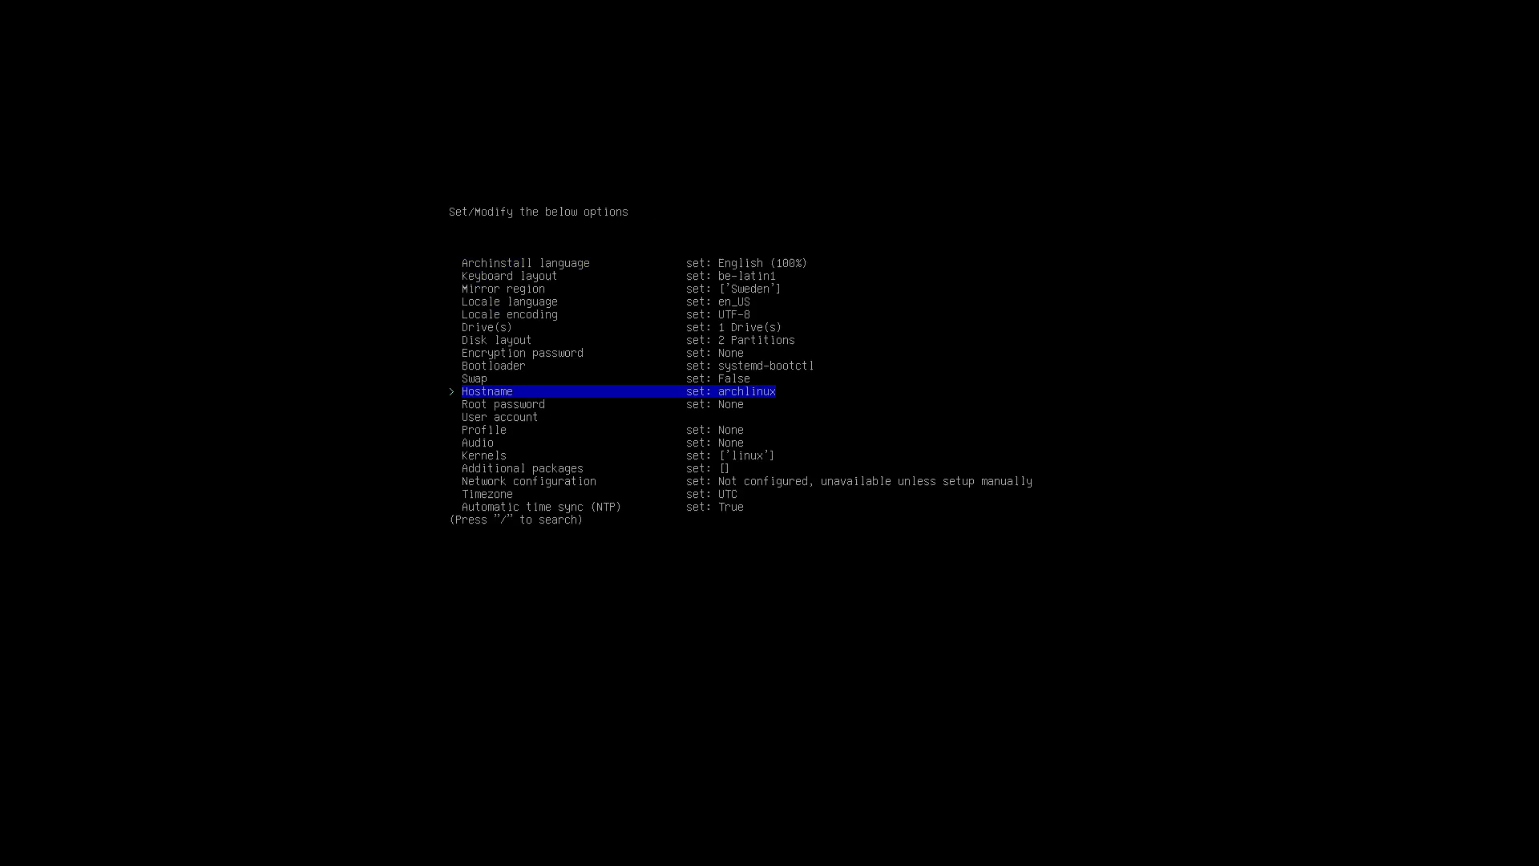
Step: Set the root password and repeat it for verification
key(Down)
key(Return)
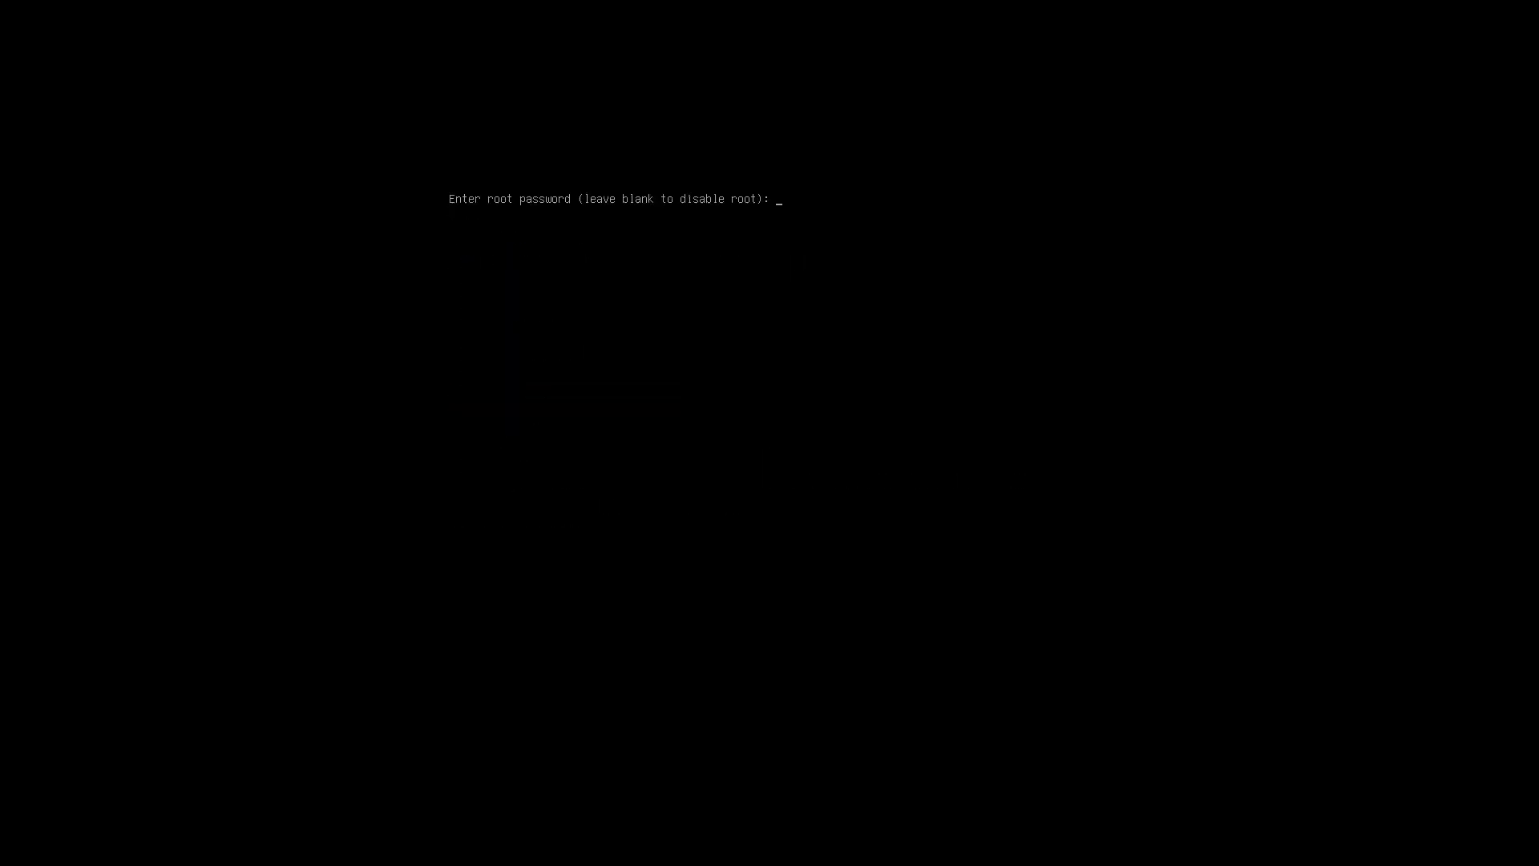
key(Return)
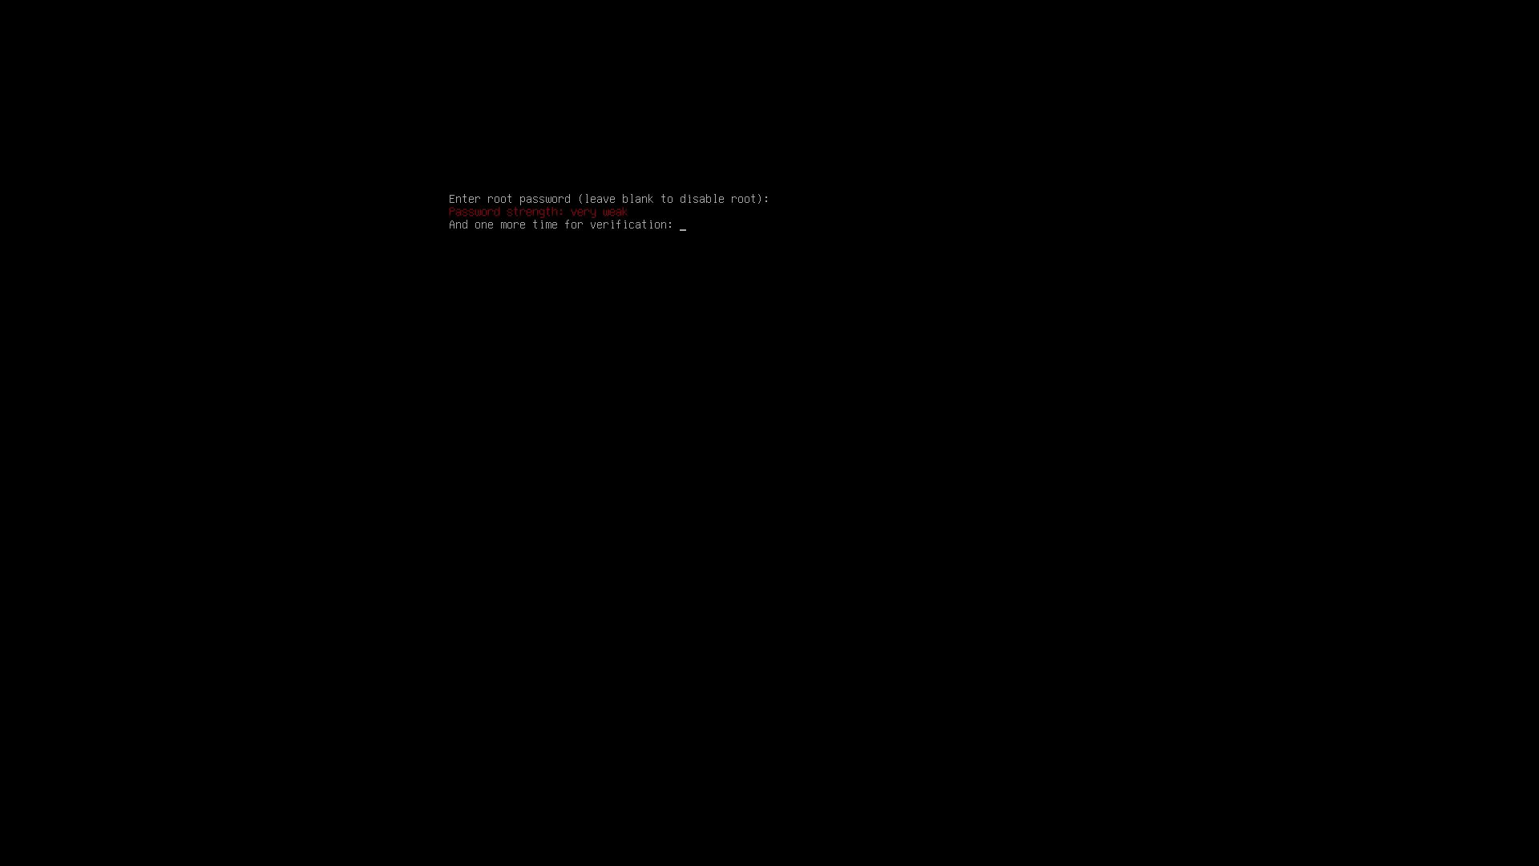
key(Return)
Step: Add a user account with a username and verified password, make it a superuser (sudo), and confirm the user list
key(Return)
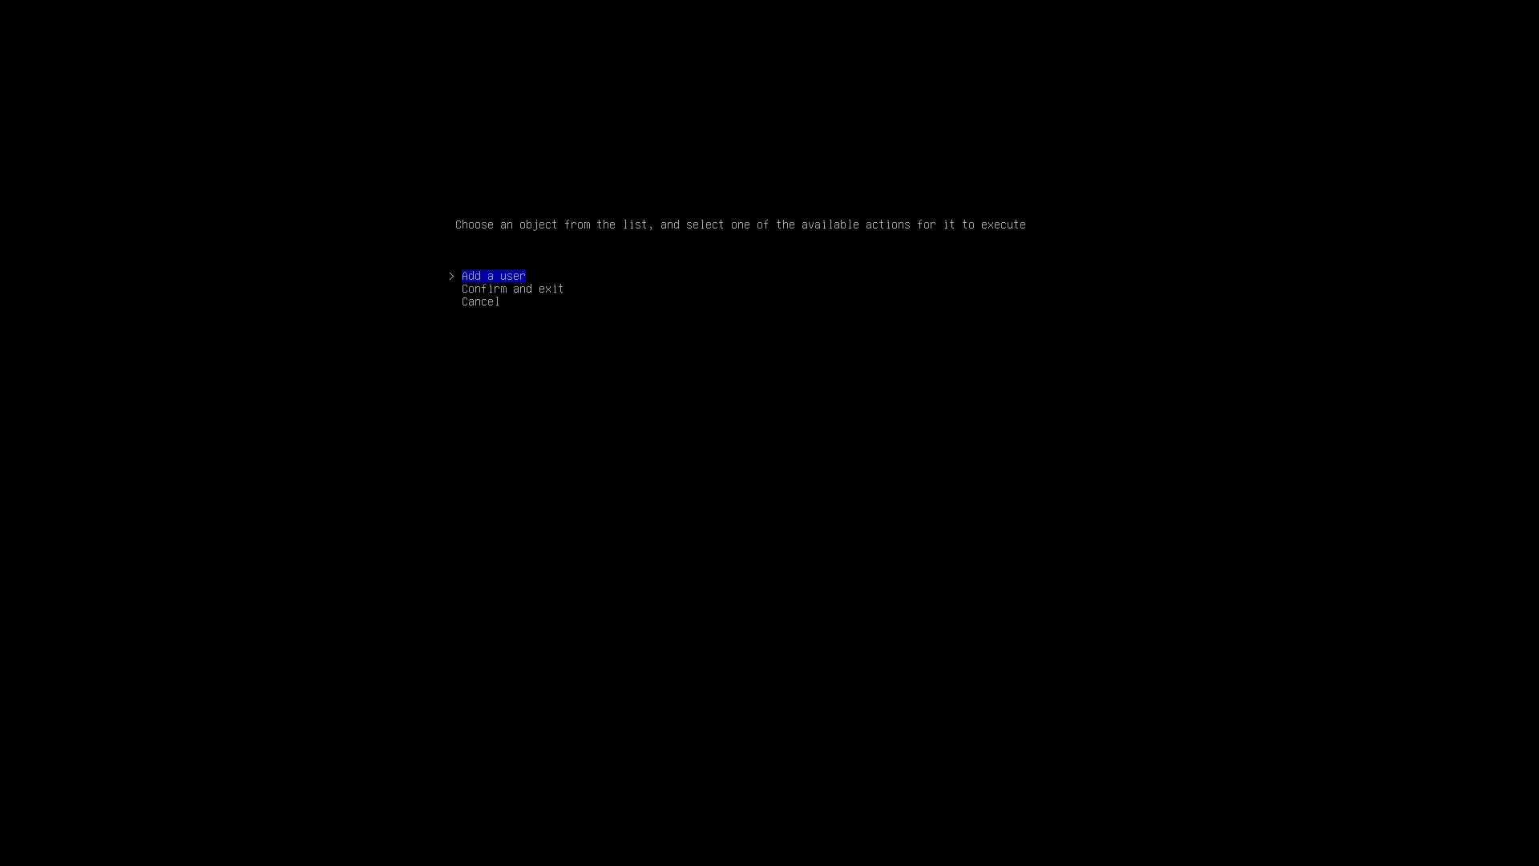
key(Return)
text(erik)
key(Return)
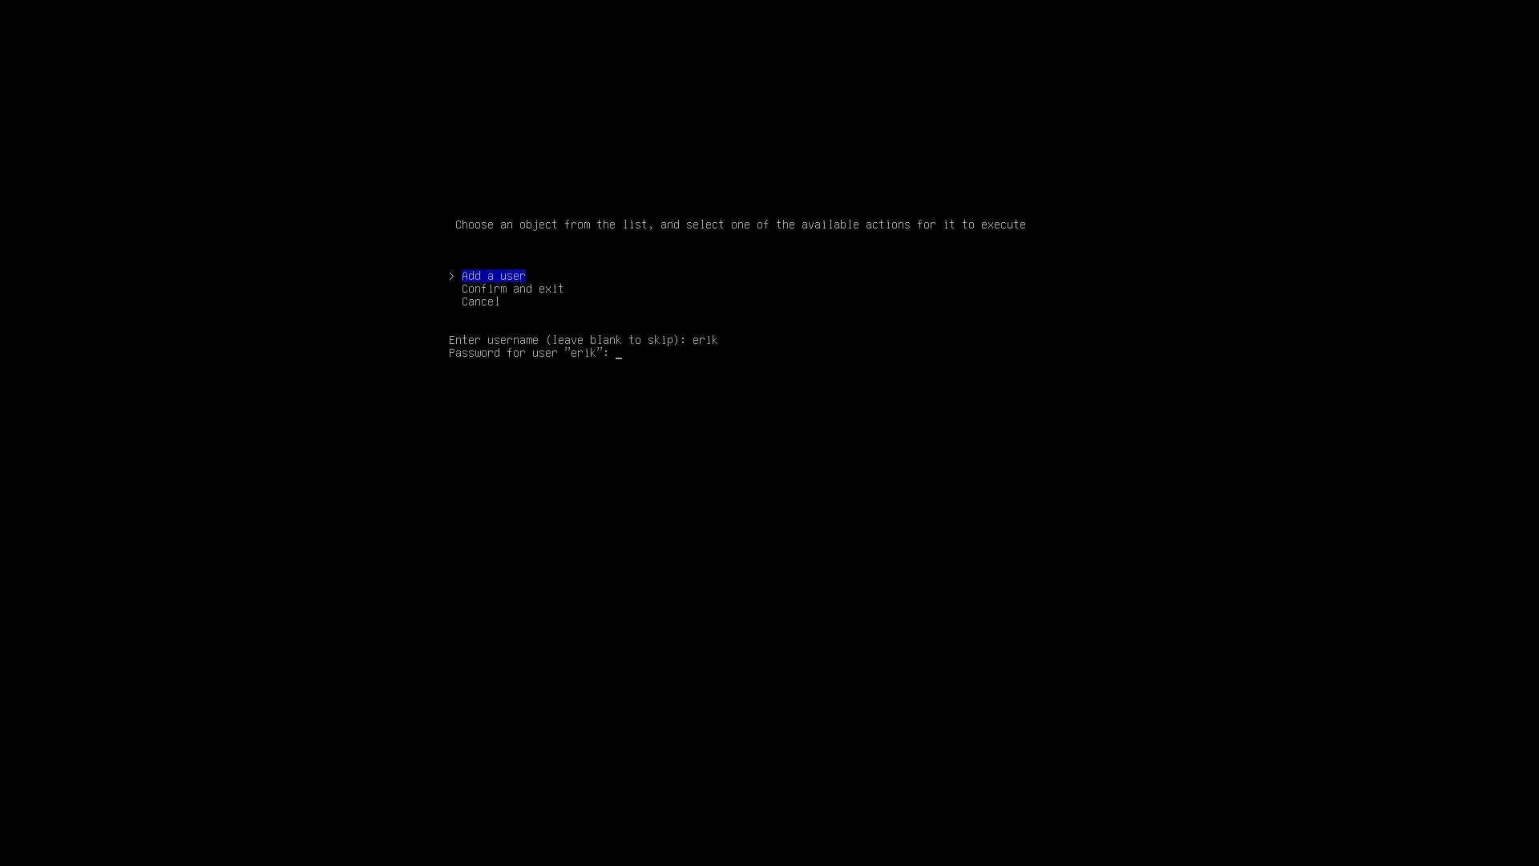
key(Return)
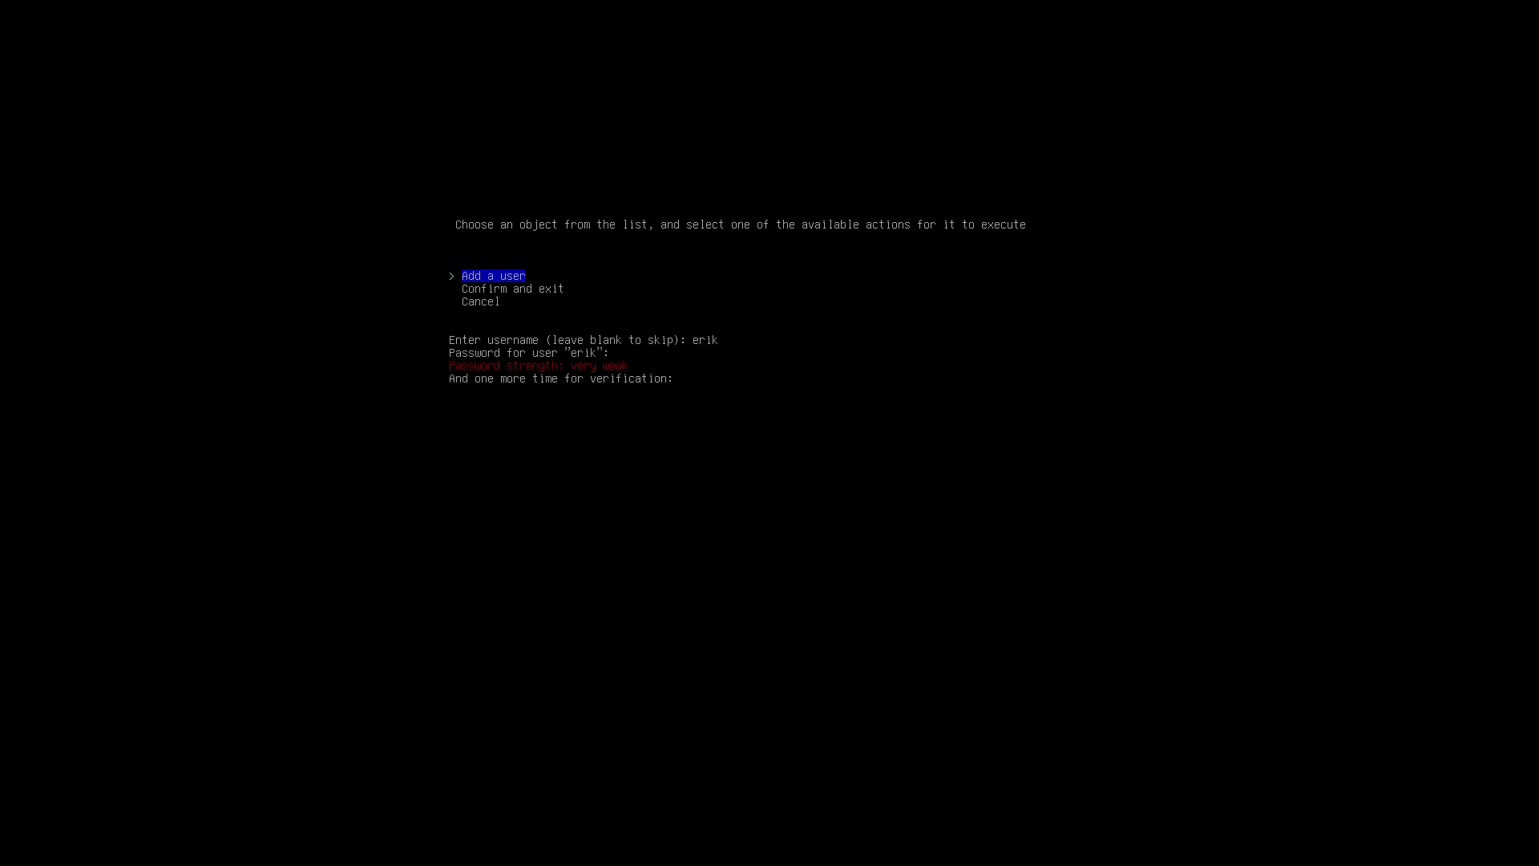
key(Return)
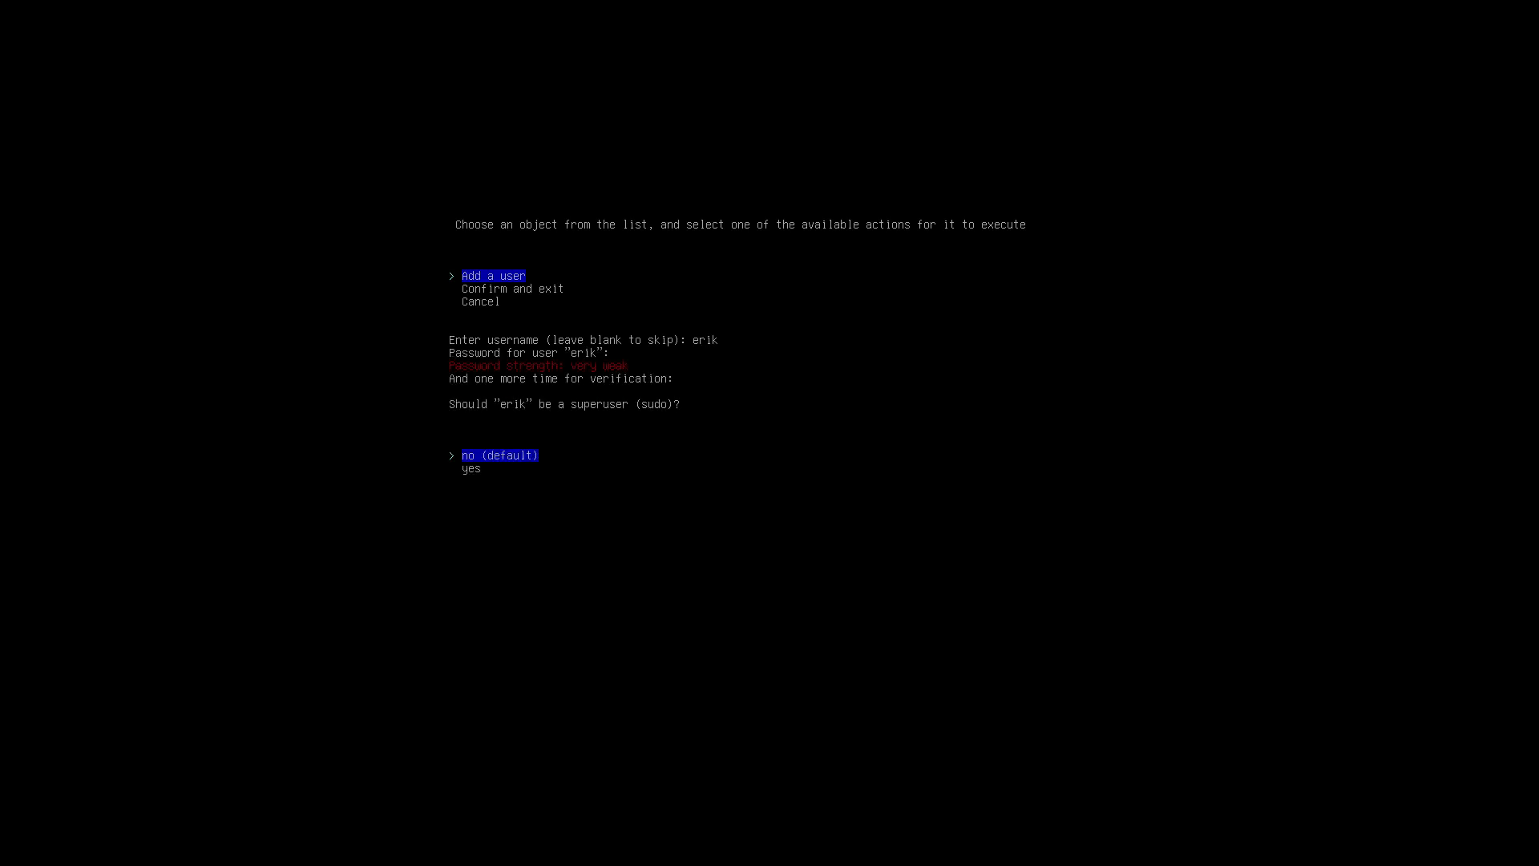
key(Down)
key(Return)
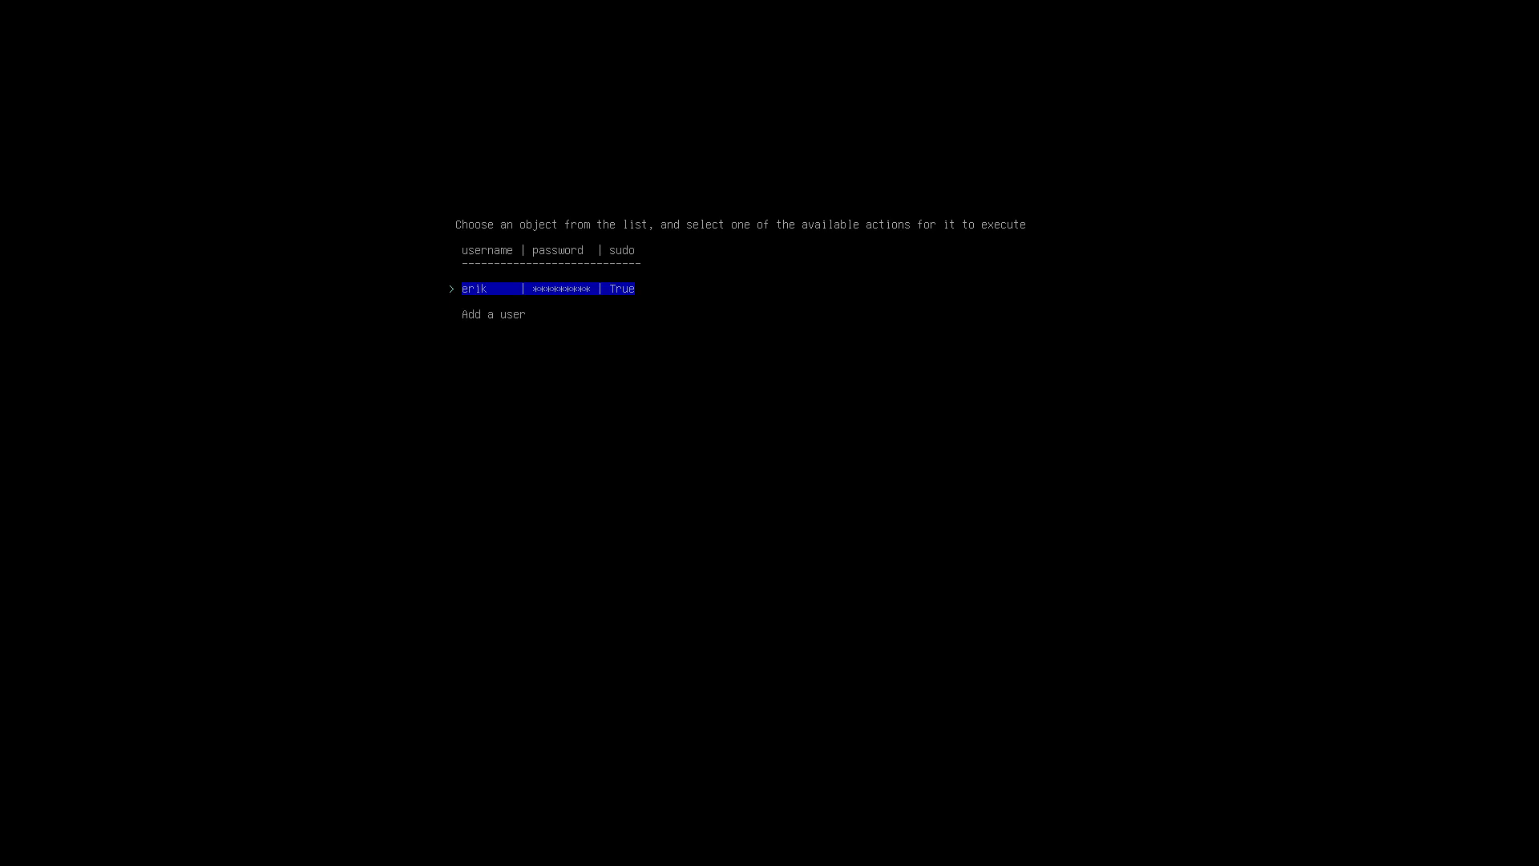
key(Down)
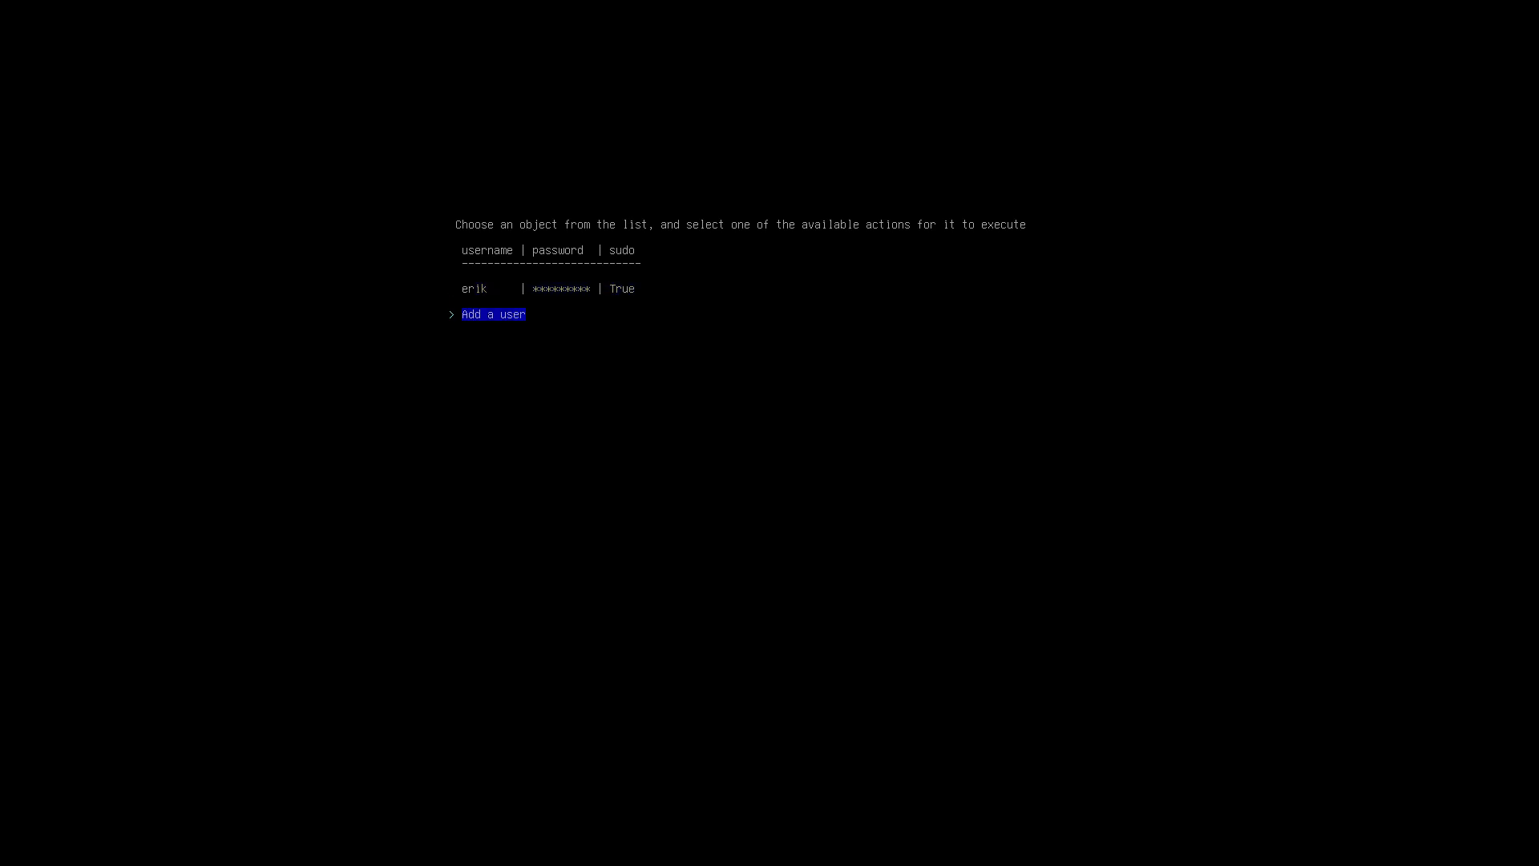
key(Down)
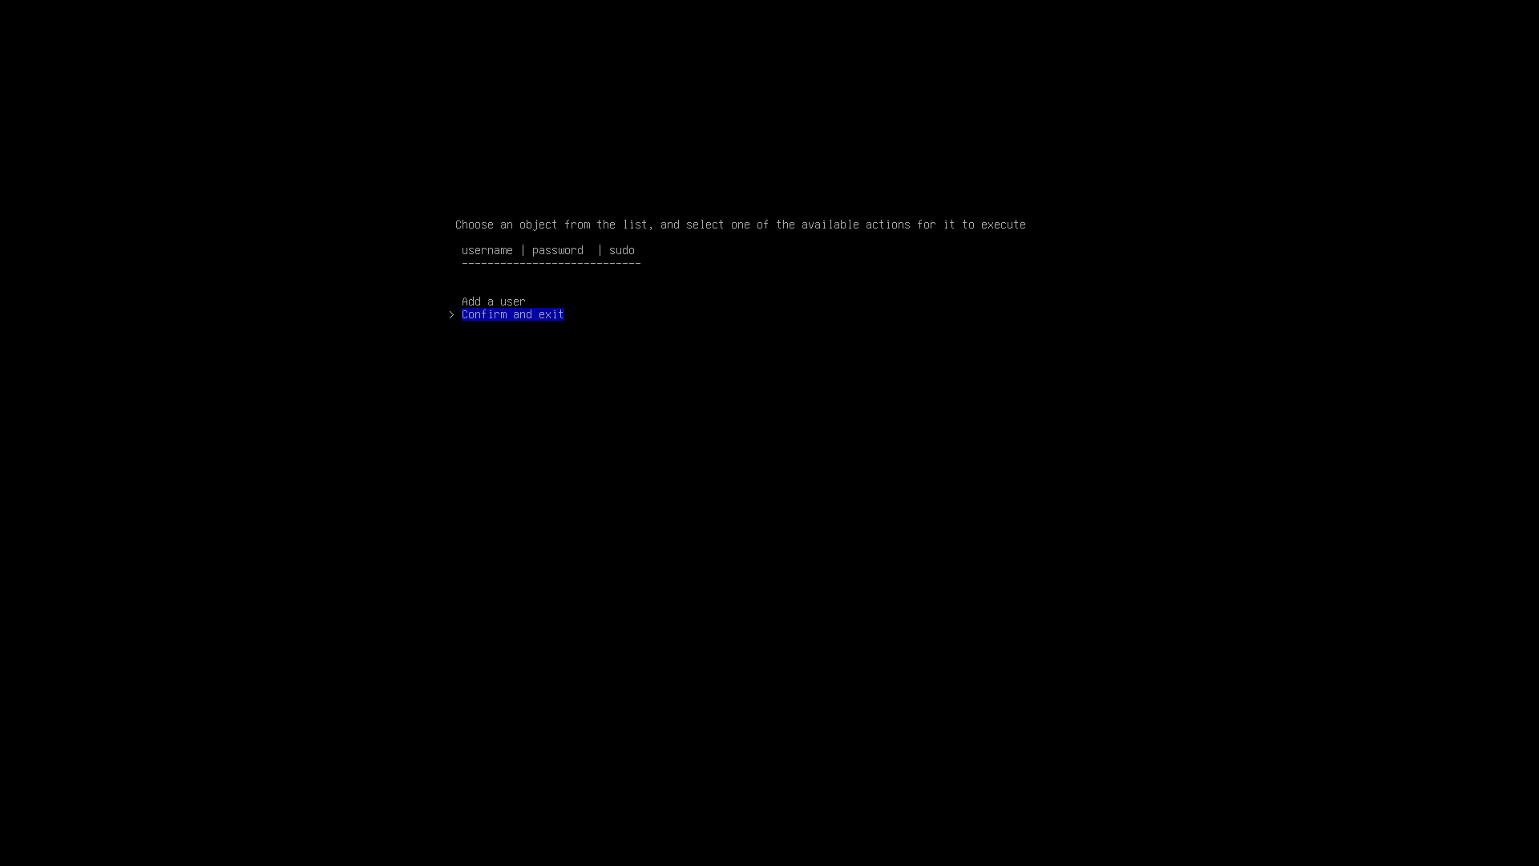
key(Return)
Step: Choose the desktop profile, look through the available desktop environments and select kde
key(Return)
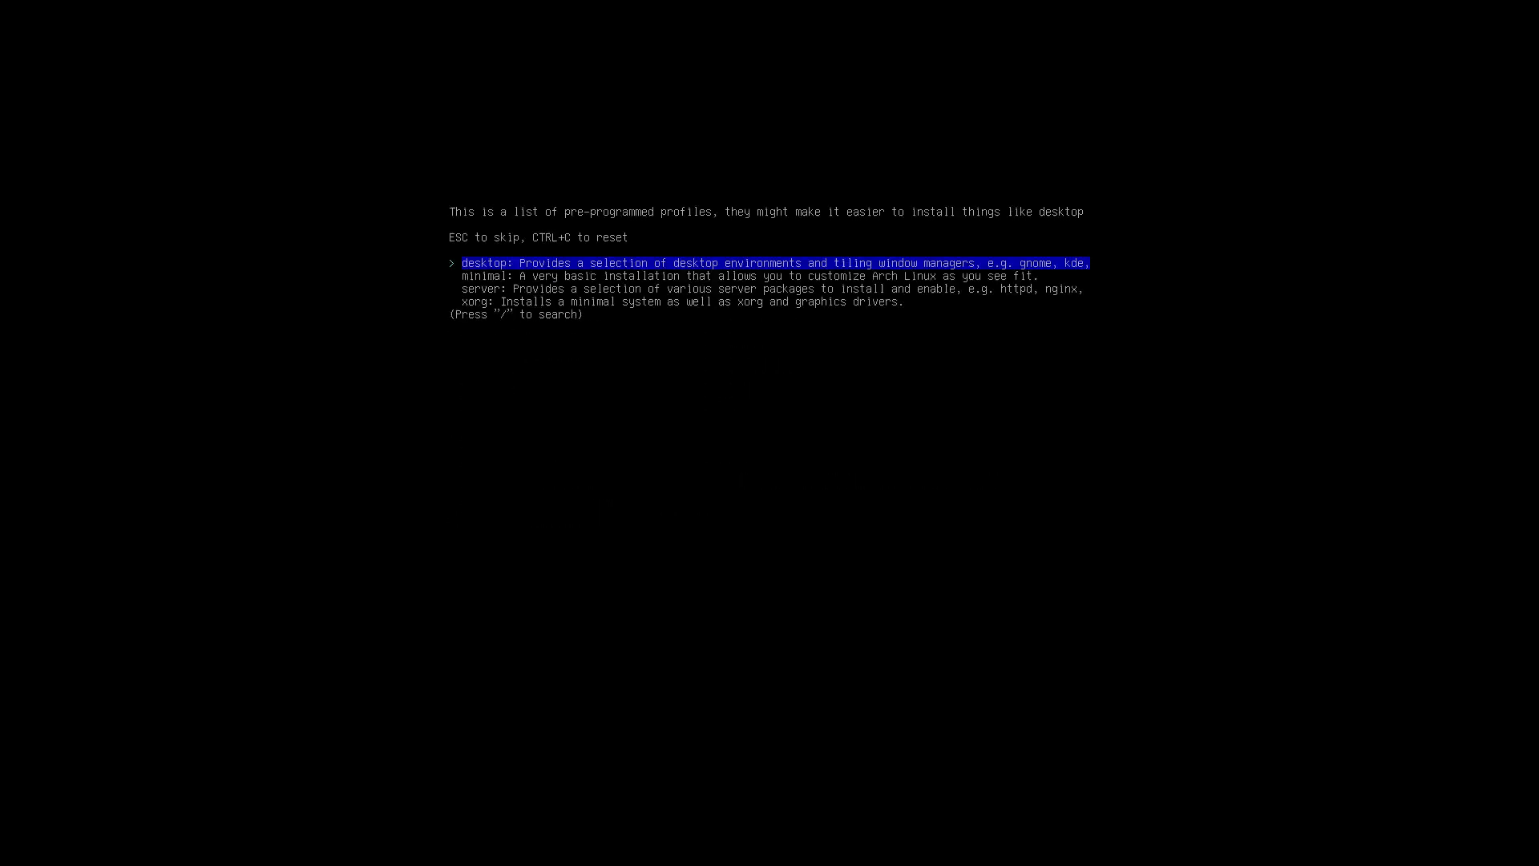
key(Return)
key(Down)
key(Down)
key(Down)
key(Down)
key(Down)
key(Down)
key(Down)
key(Down)
key(Down)
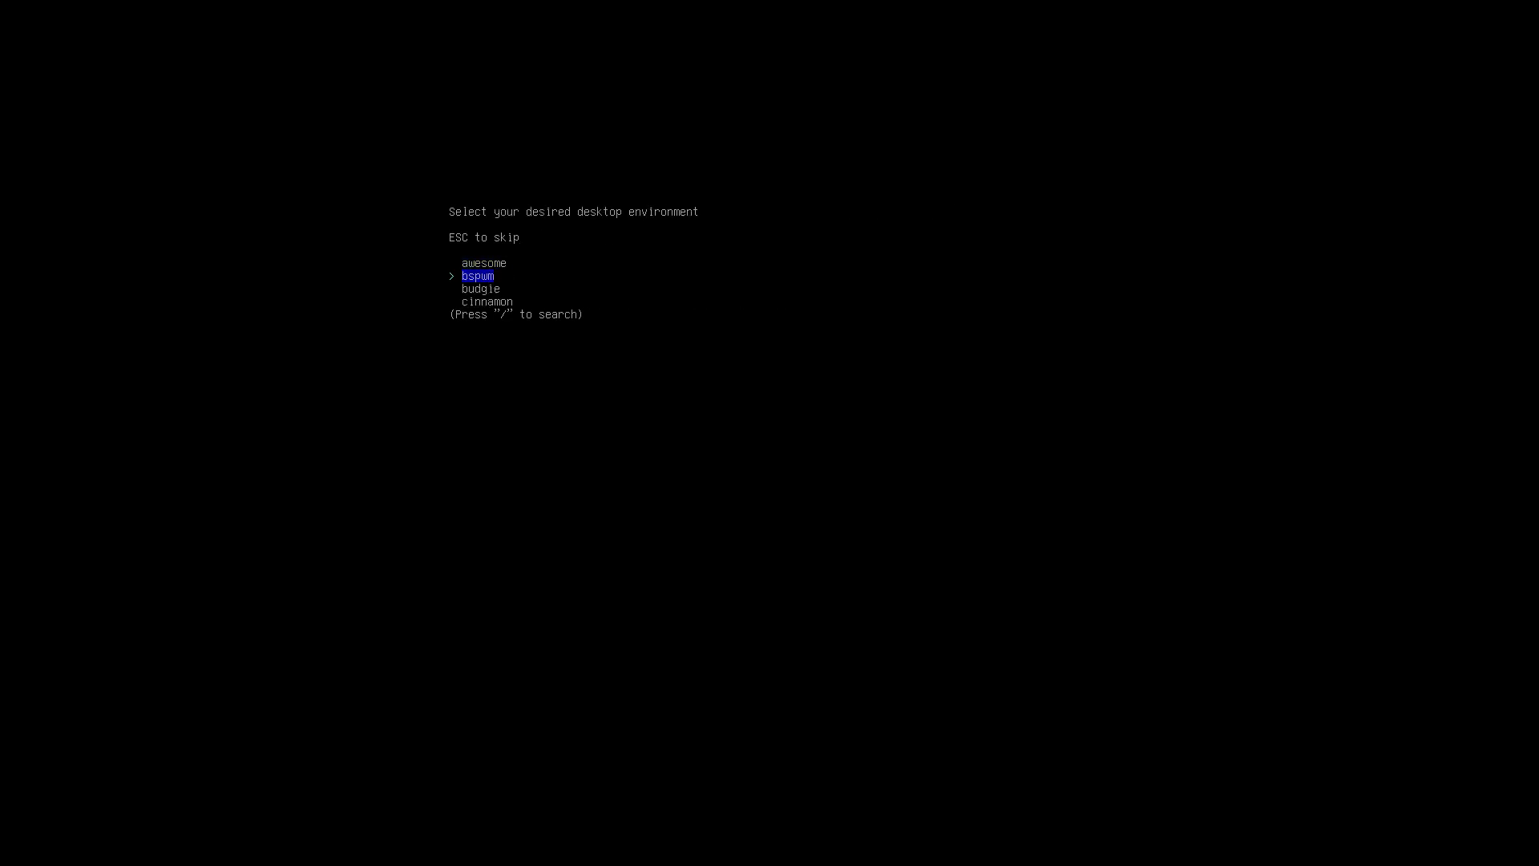
key(Down)
key(Down)
key(Down)
key(Down)
key(Down)
key(Down)
key(Up)
key(Up)
key(Up)
key(Up)
key(Up)
key(Up)
key(Up)
key(Up)
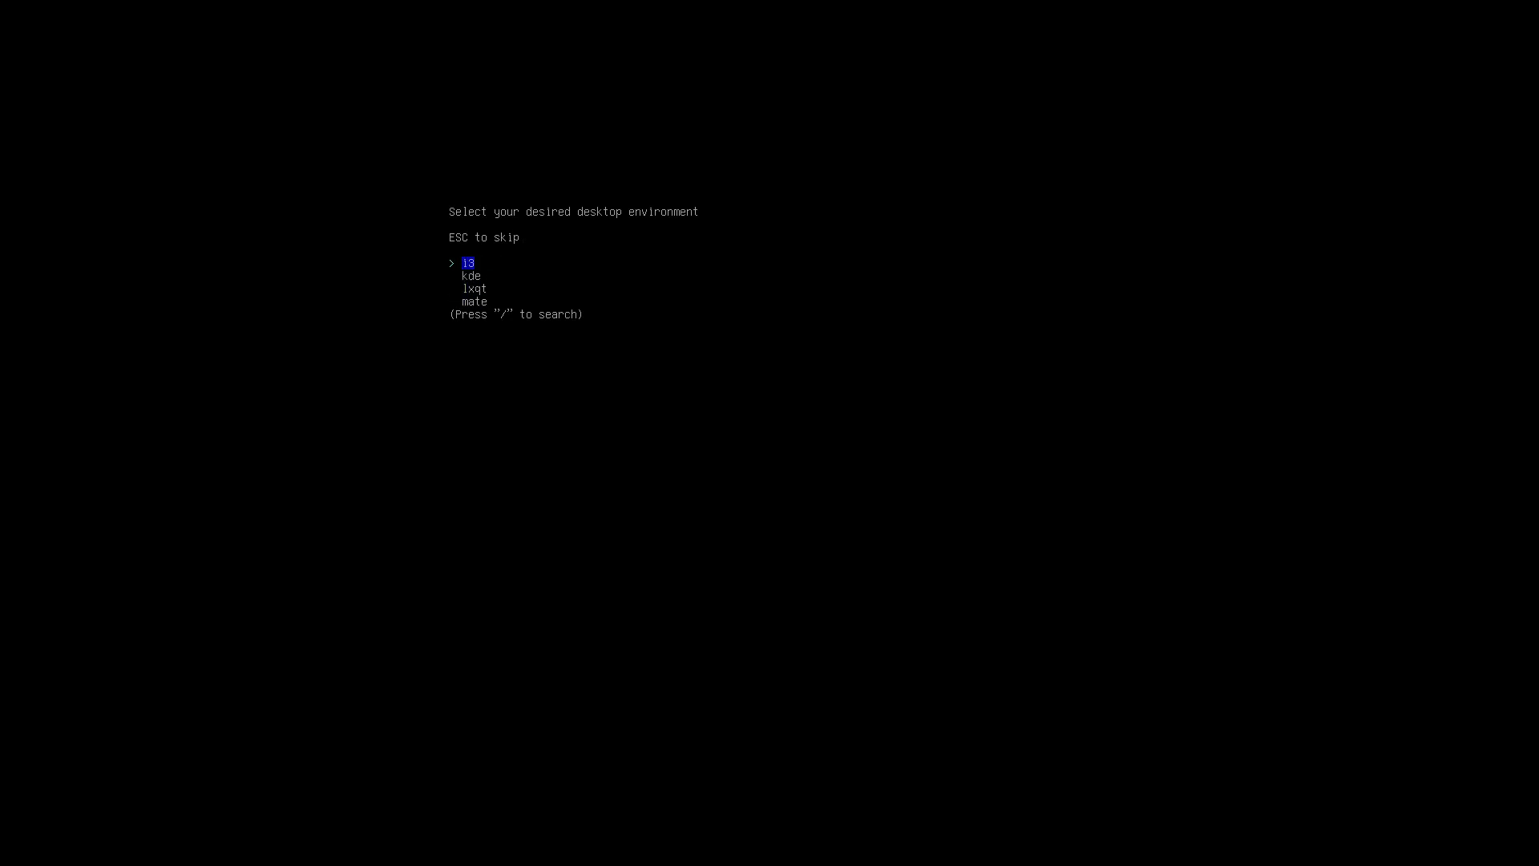
key(Down)
key(Return)
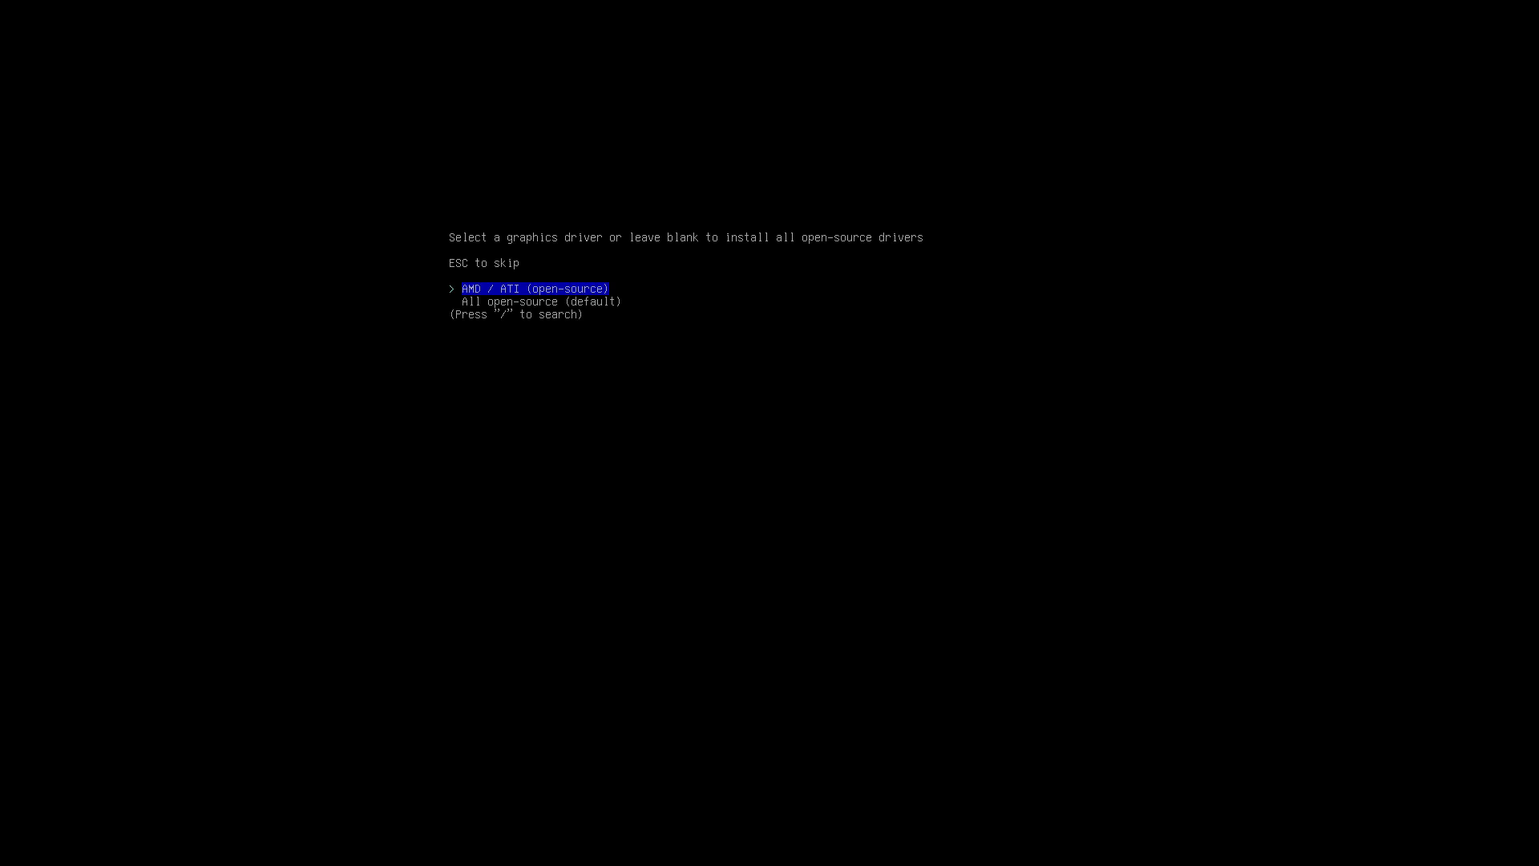
Step: Look through the graphics drivers and select VMware / VirtualBox (open-source)
key(Down)
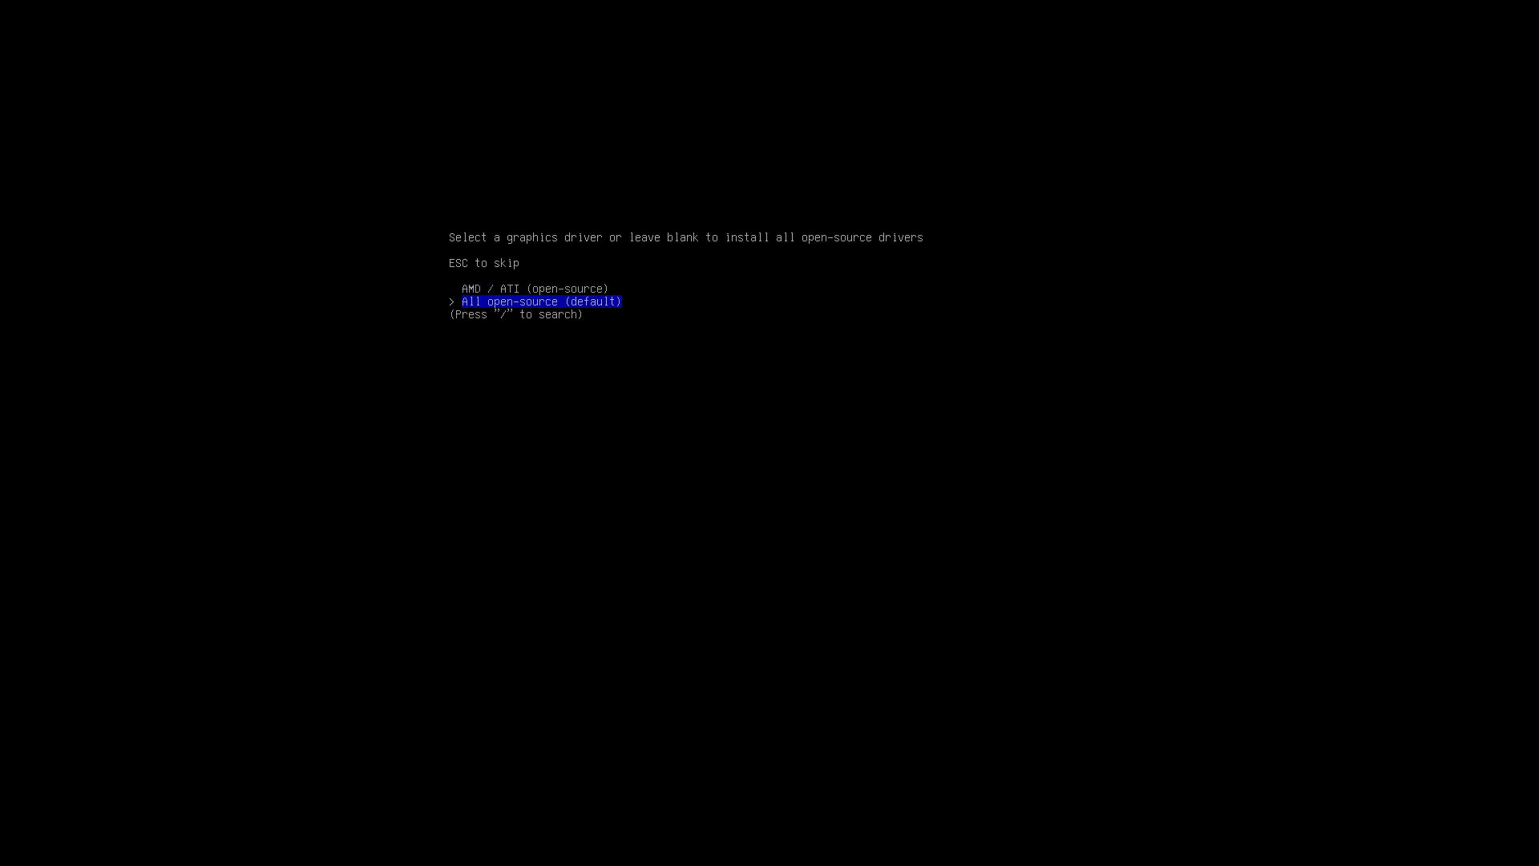
key(Up)
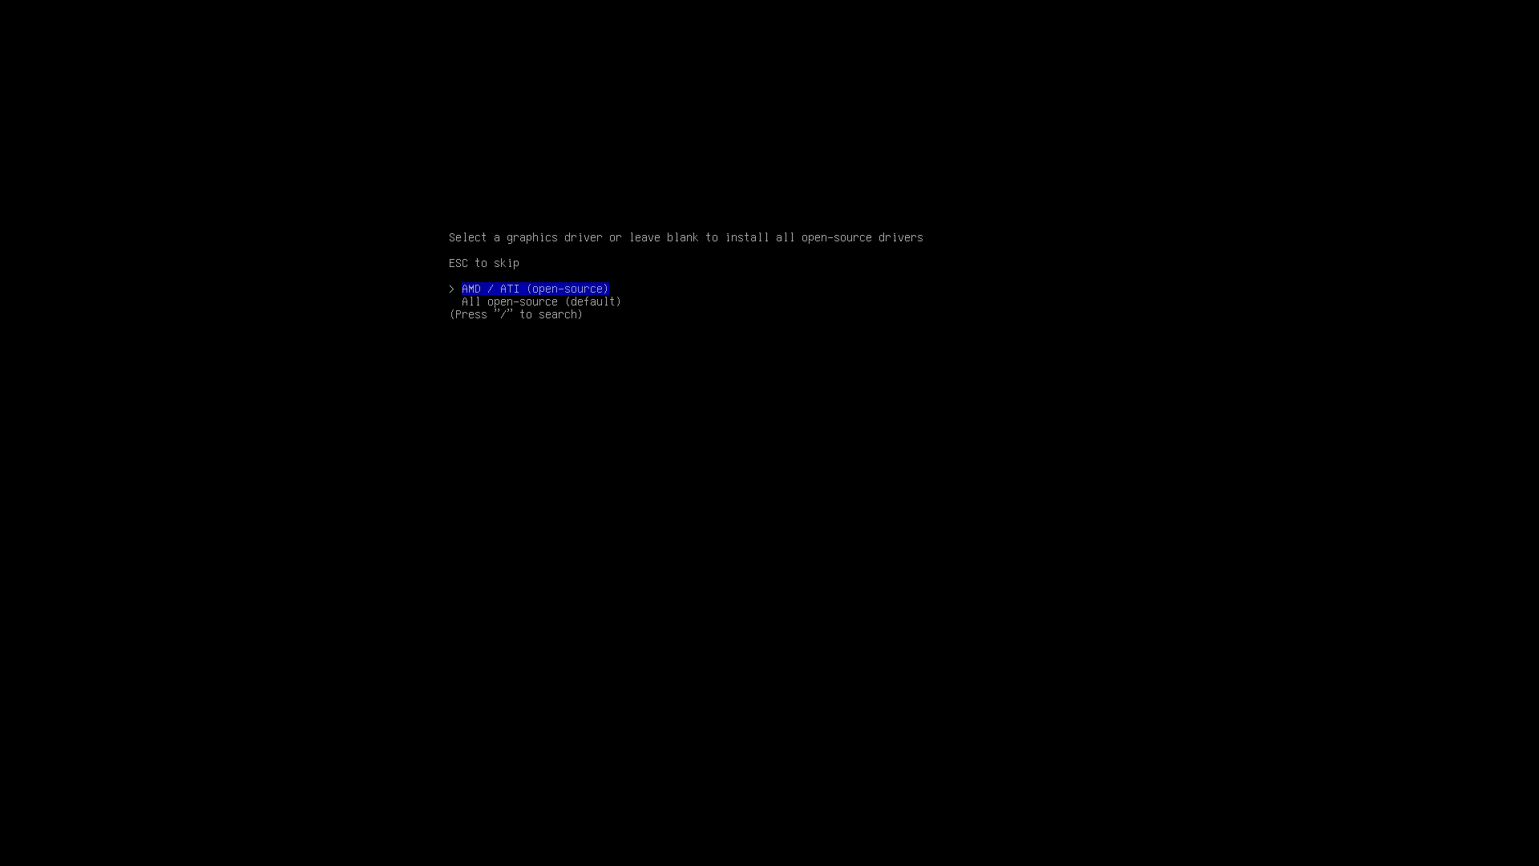
key(Down)
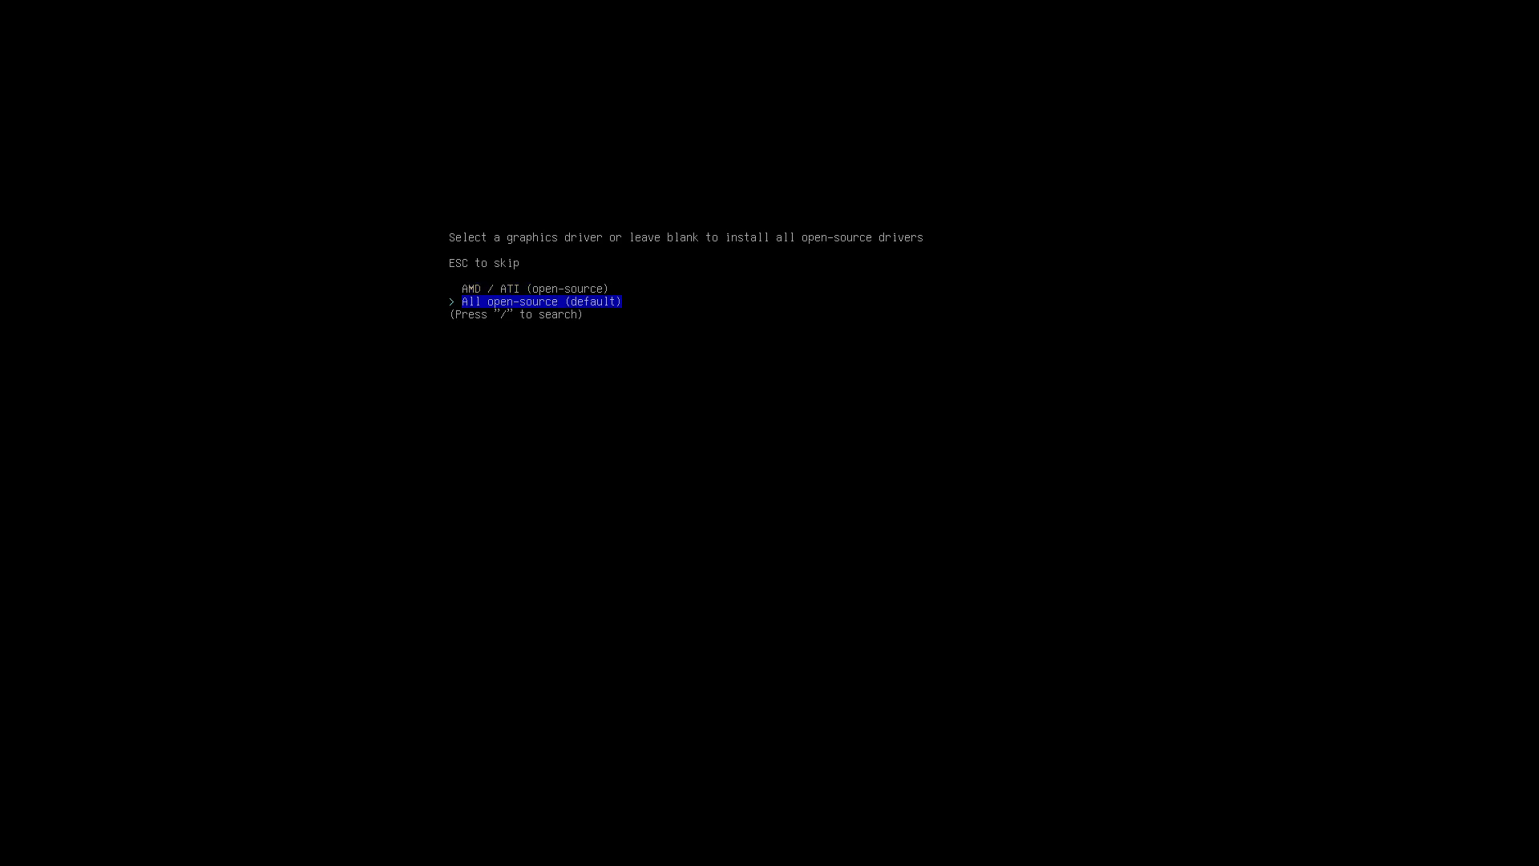
key(Down)
key(Down)
key(Down)
key(Down)
key(Down)
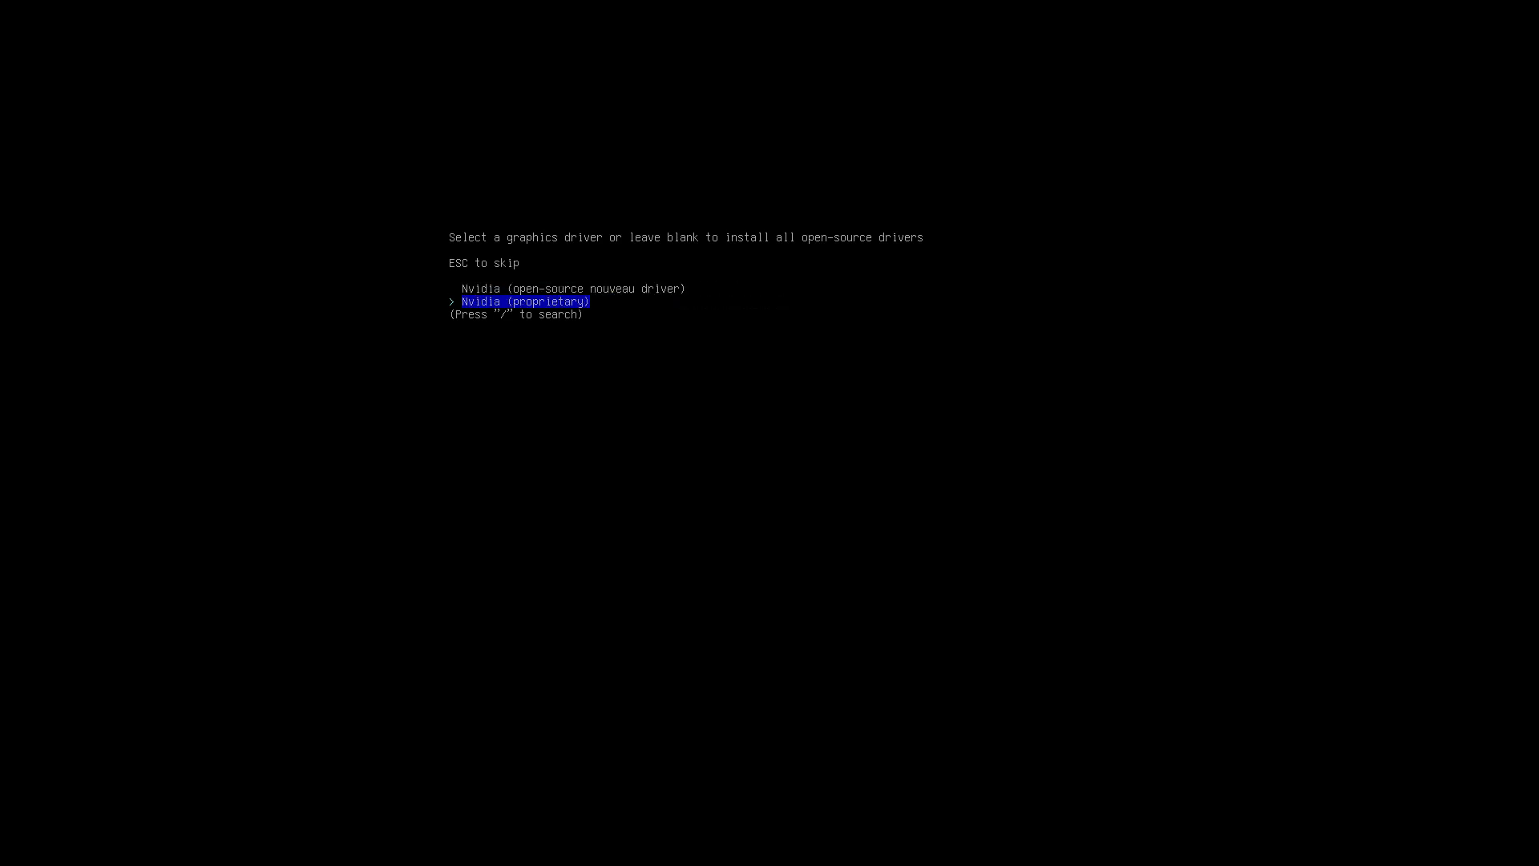
key(Down)
key(Up)
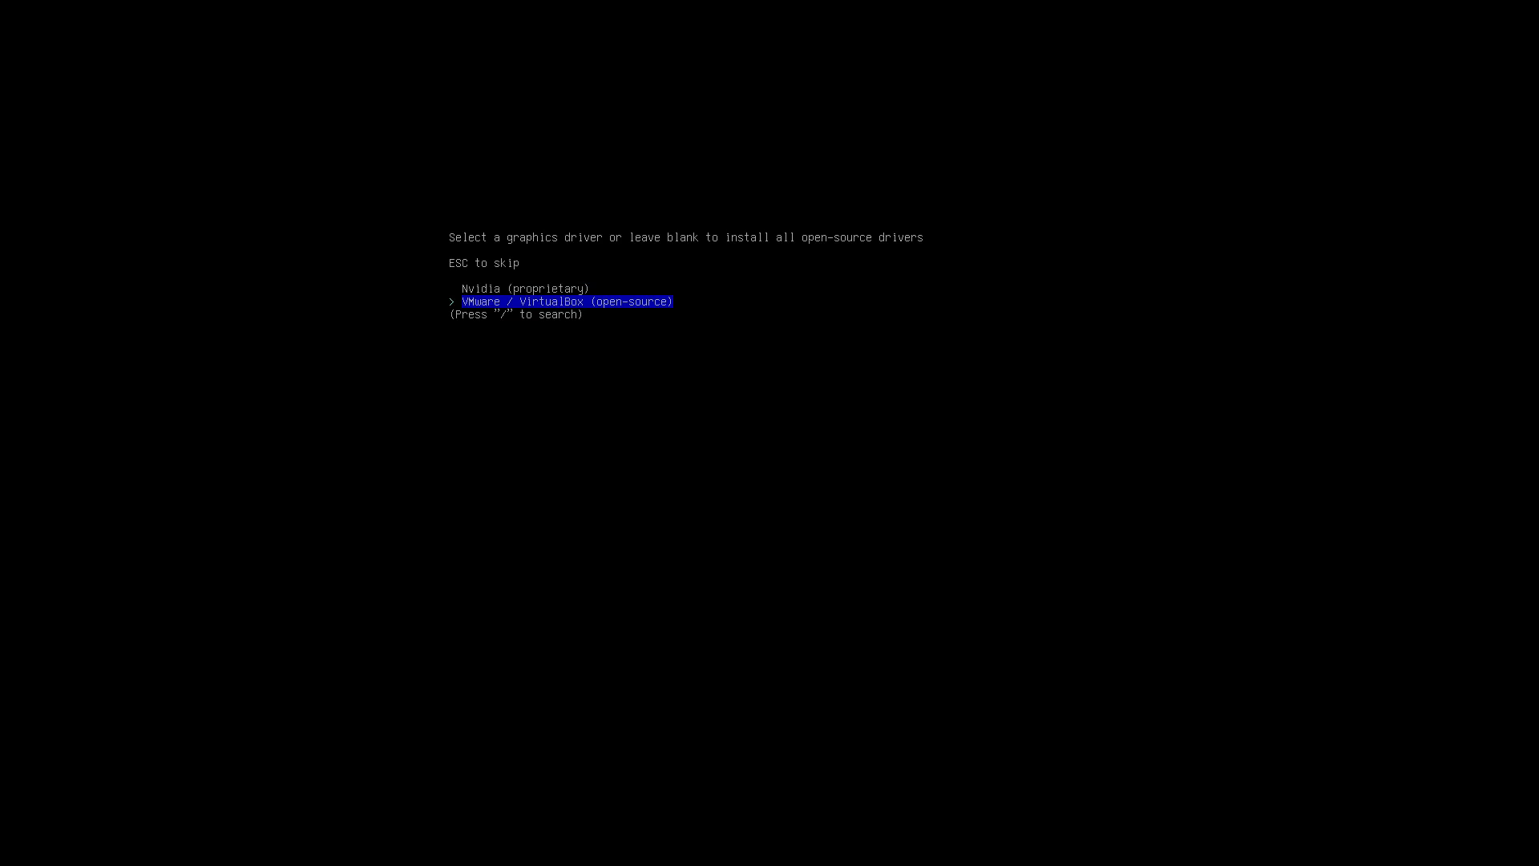
key(Return)
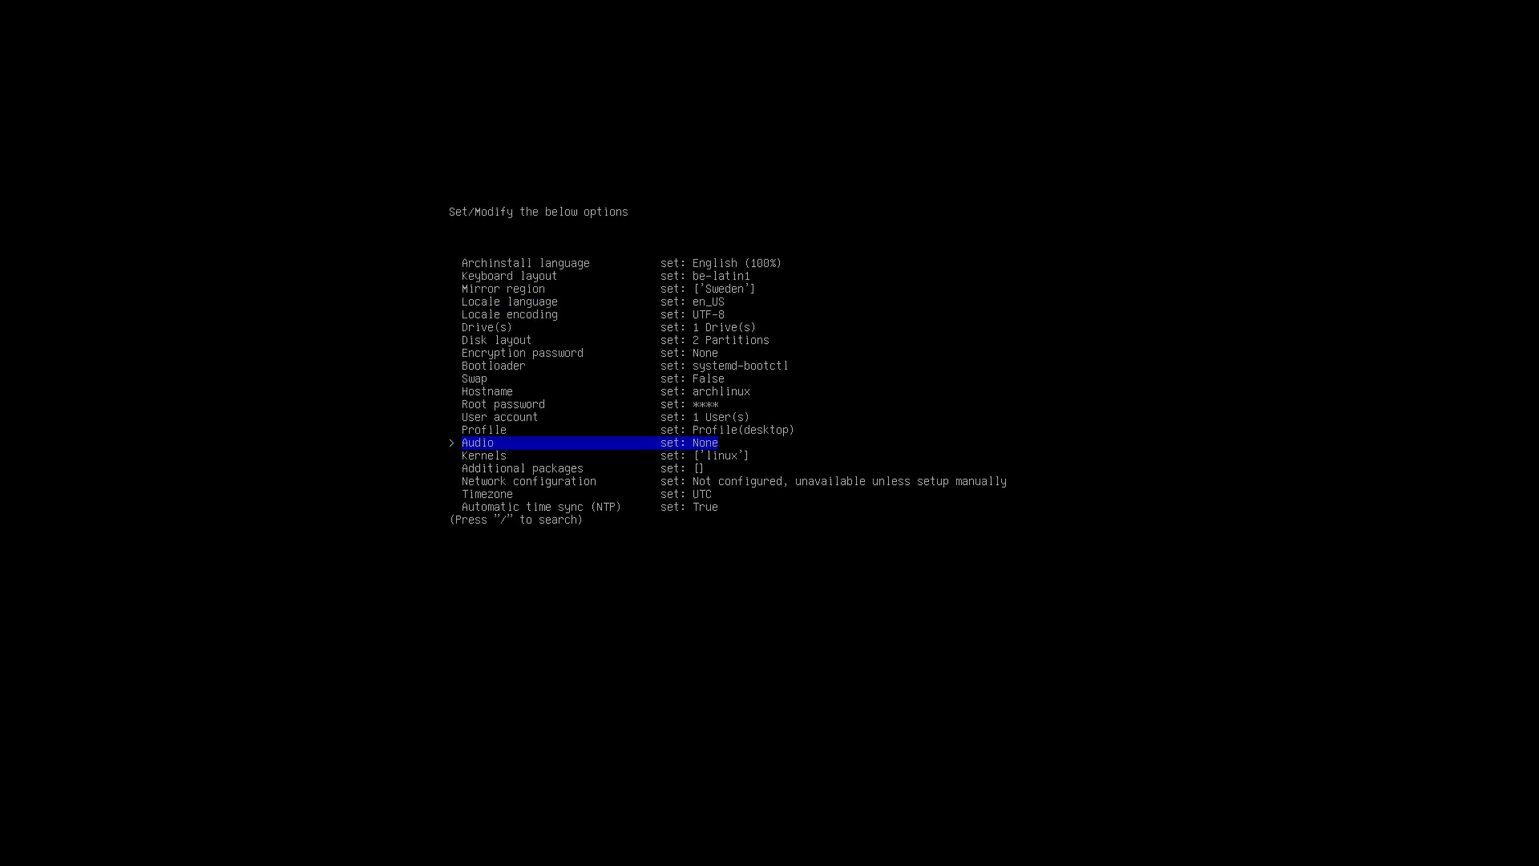
Step: Set the audio server to pulseaudio
key(Return)
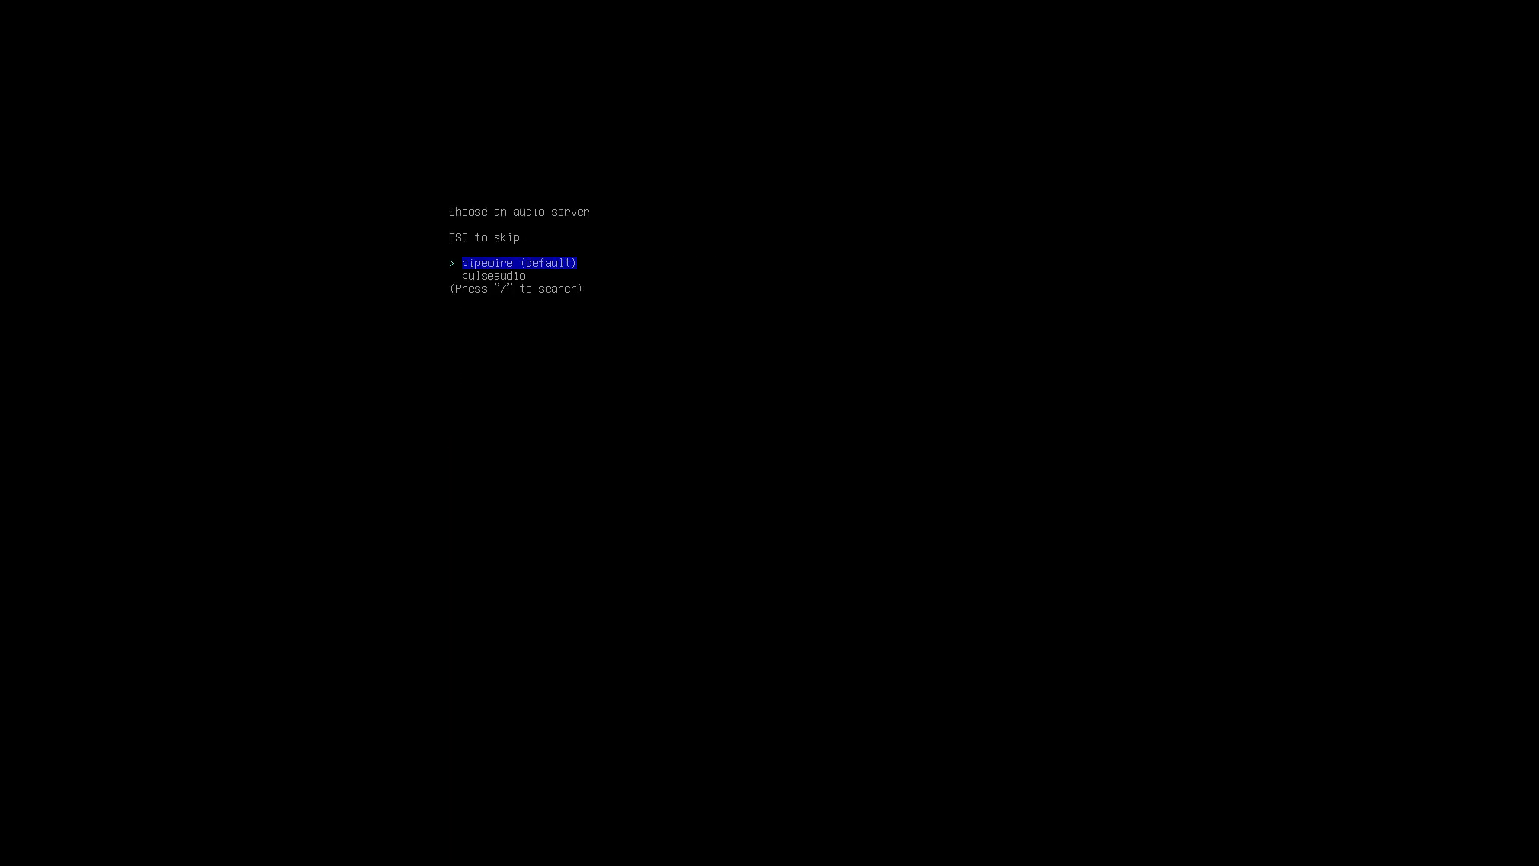
key(Down)
key(Up)
key(Down)
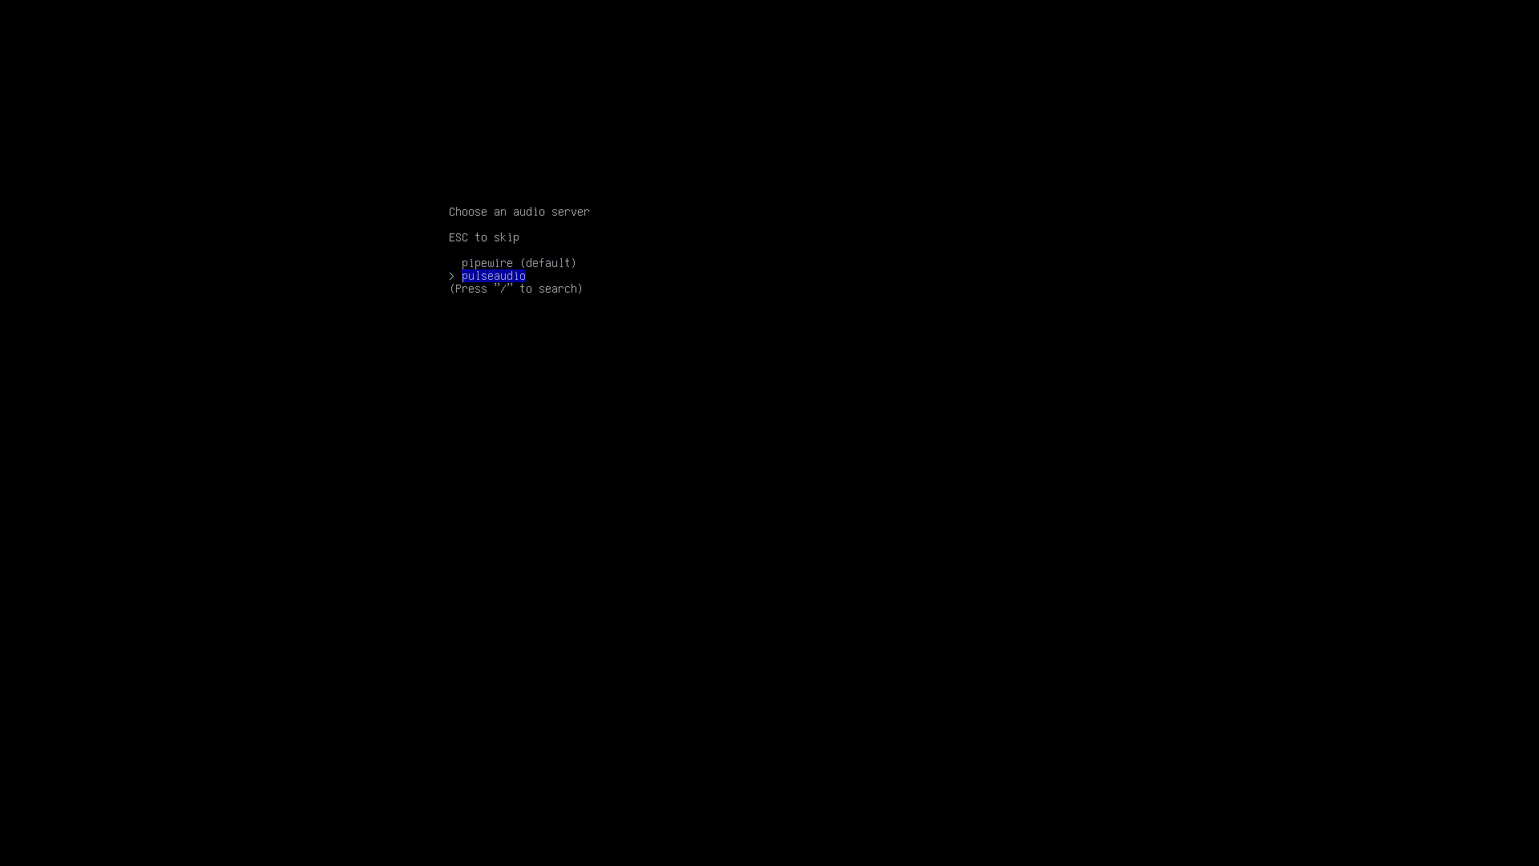
key(Return)
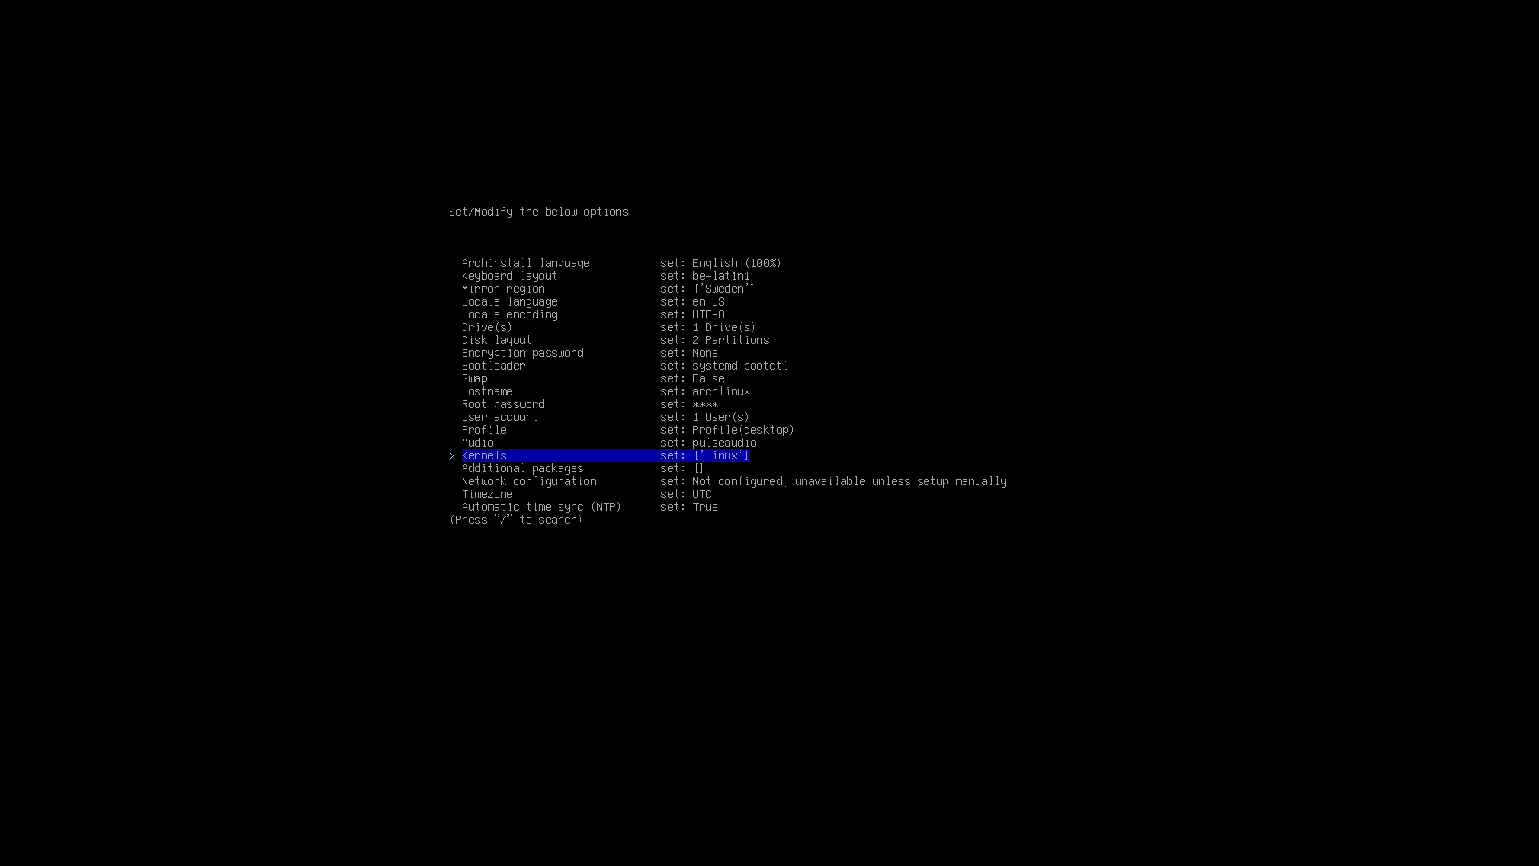
Step: Set the network configuration to use NetworkManager, leaving the kernels and additional packages as they are
key(Down)
key(Down)
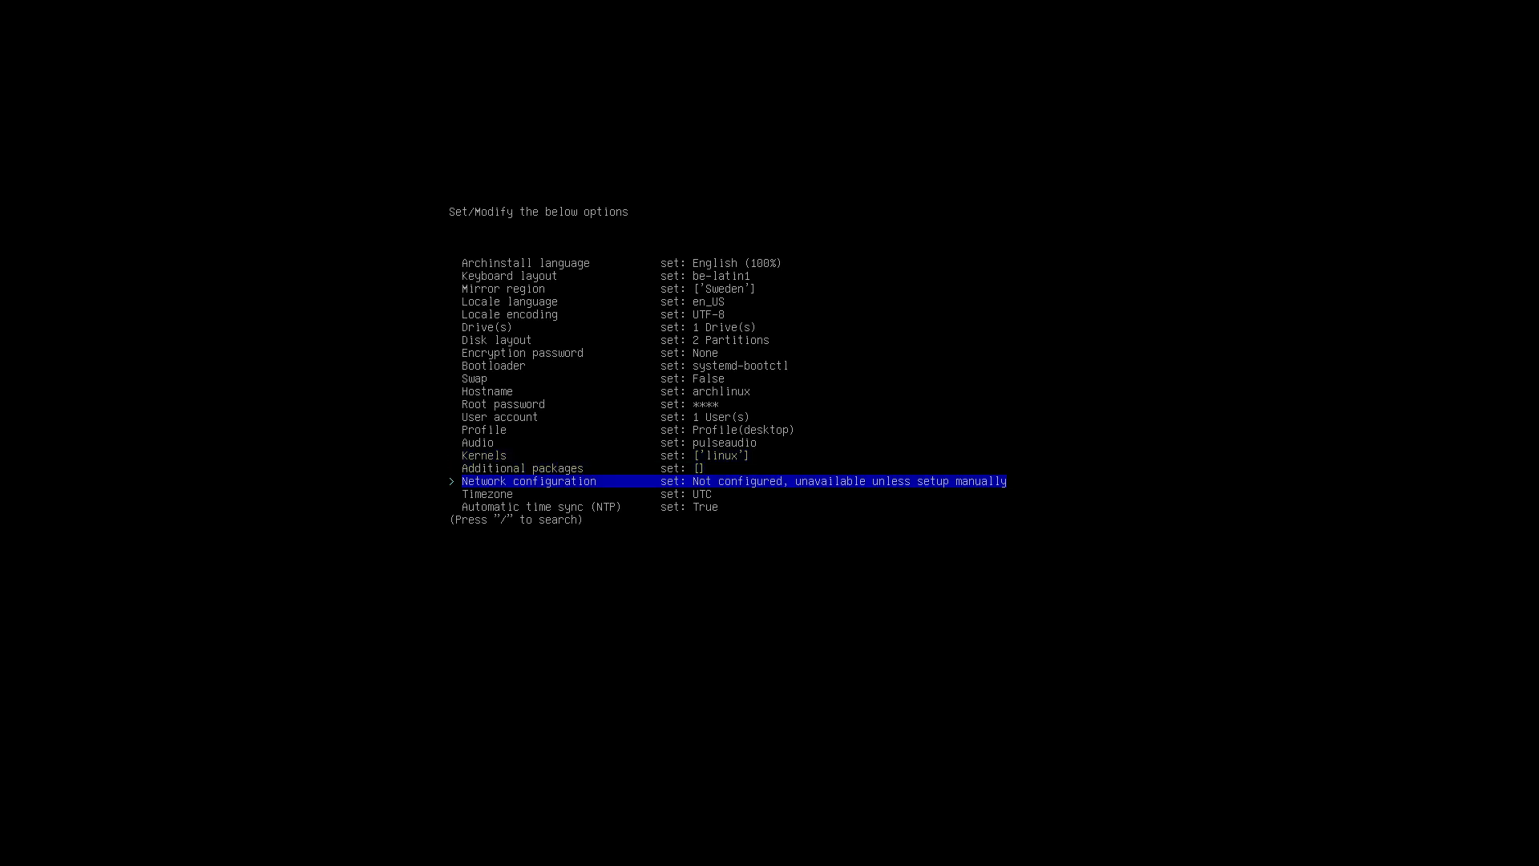
key(Return)
key(Down)
key(Down)
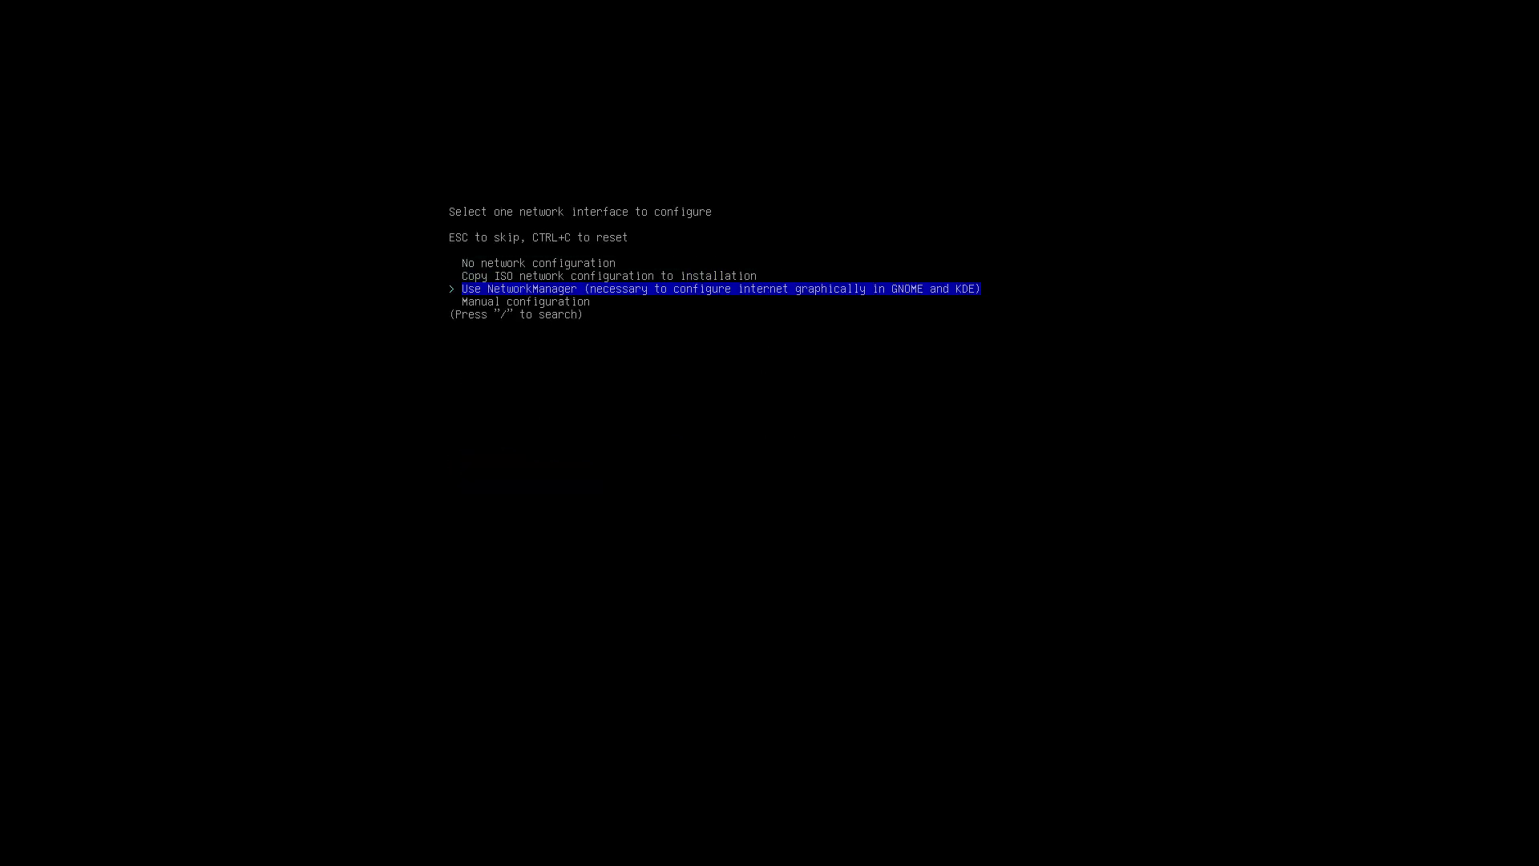
key(Return)
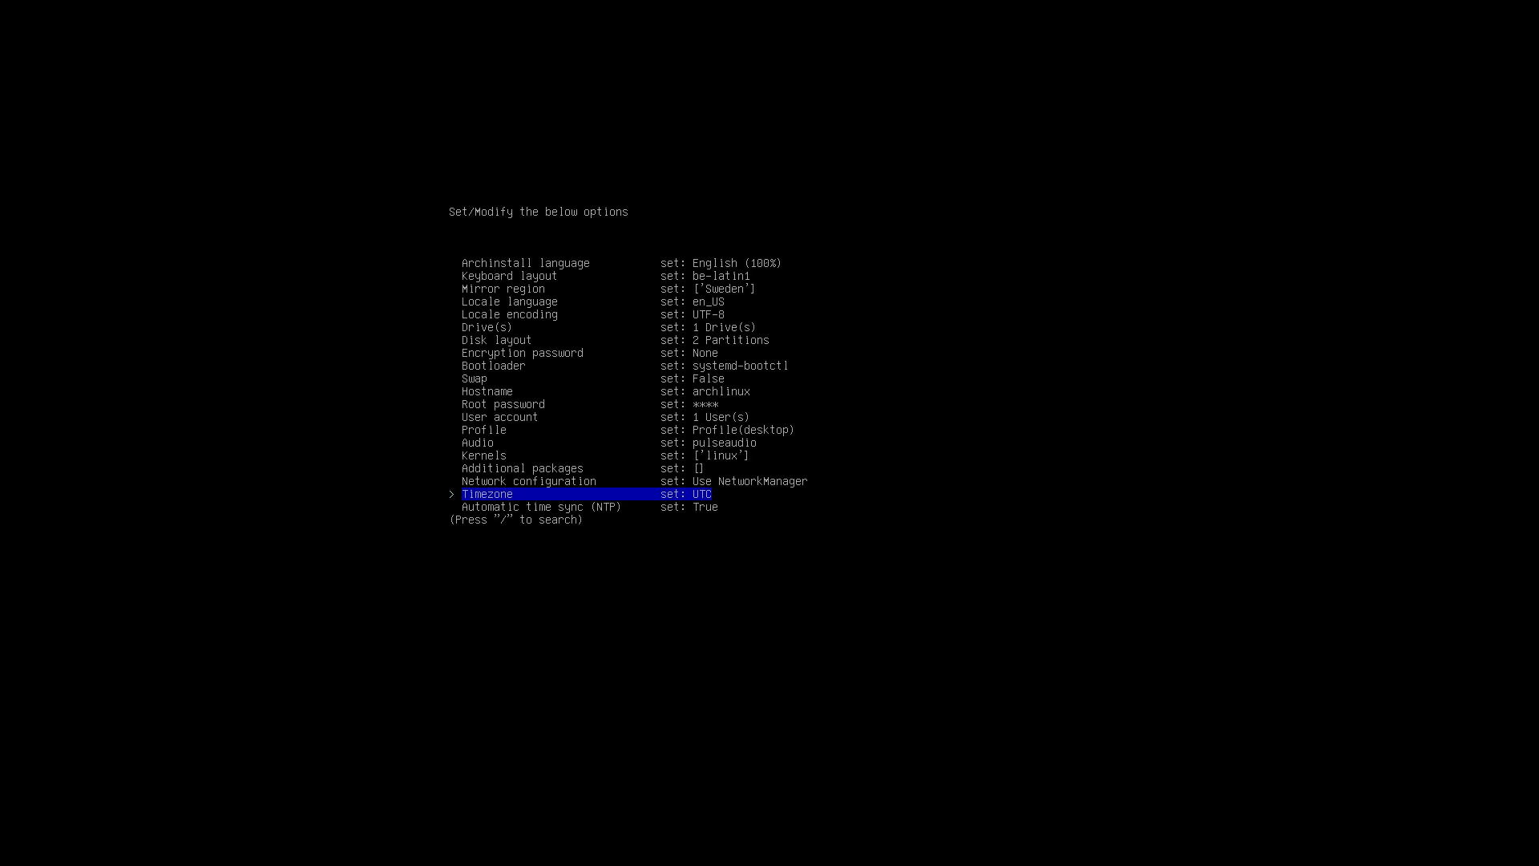
Step: Search the timezones for europe/bru and set the timezone to Europe/Brussels
key(Return)
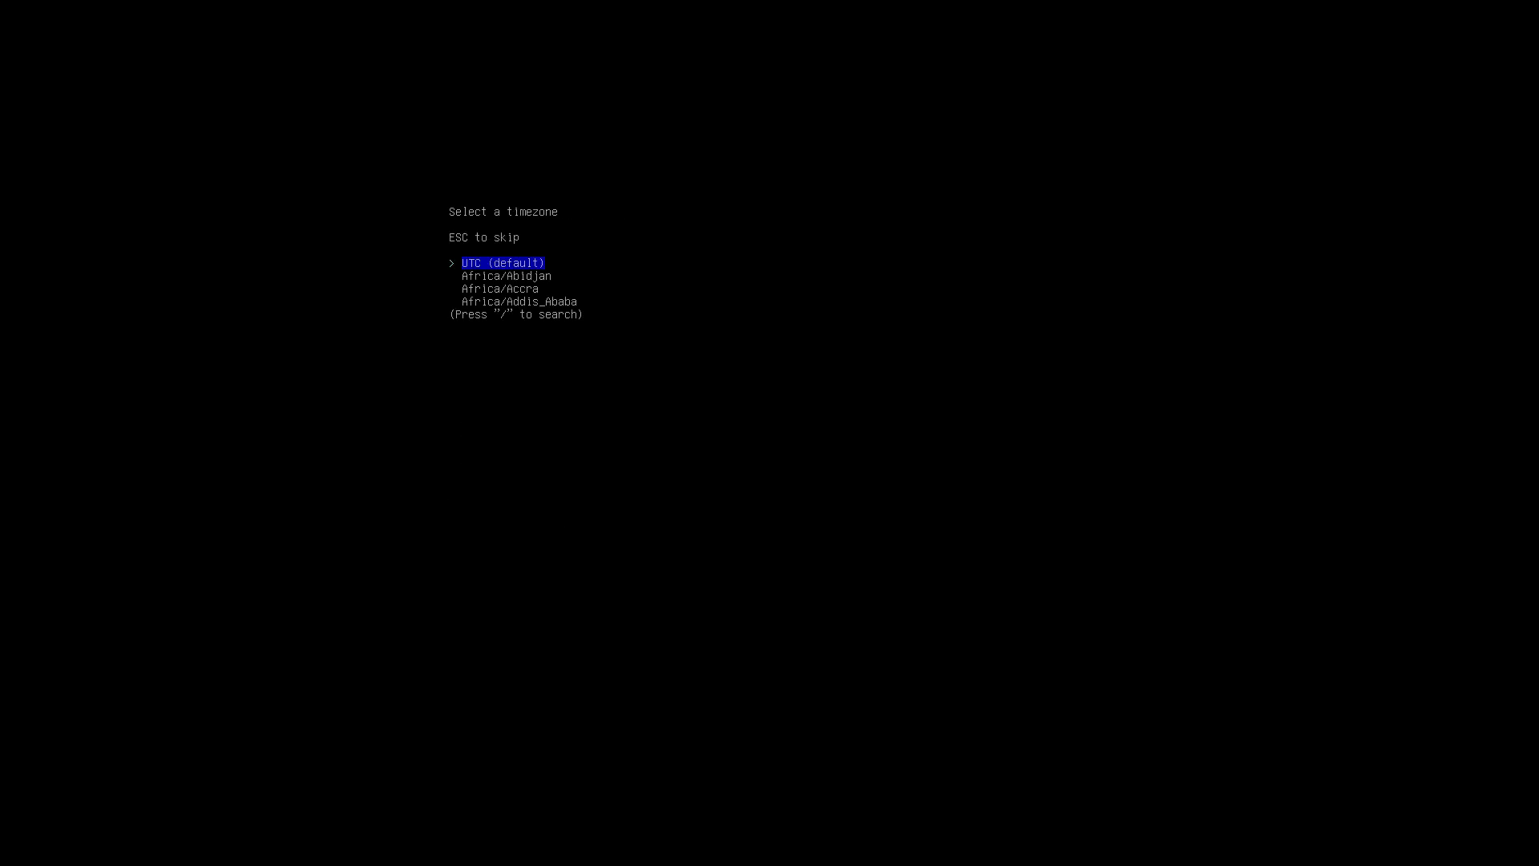
key(slash)
text(e)
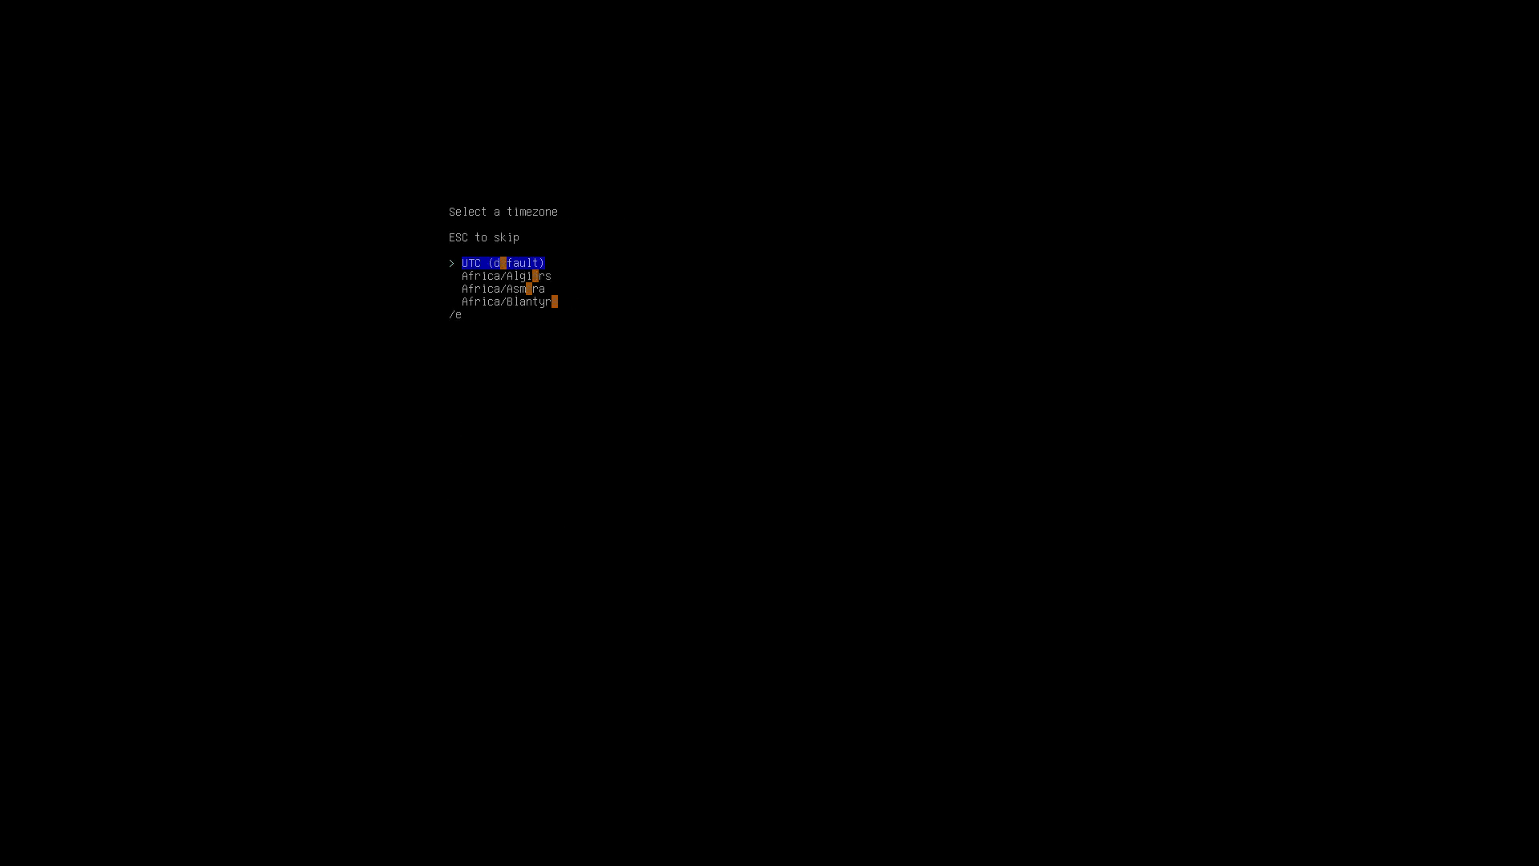
text(urope)
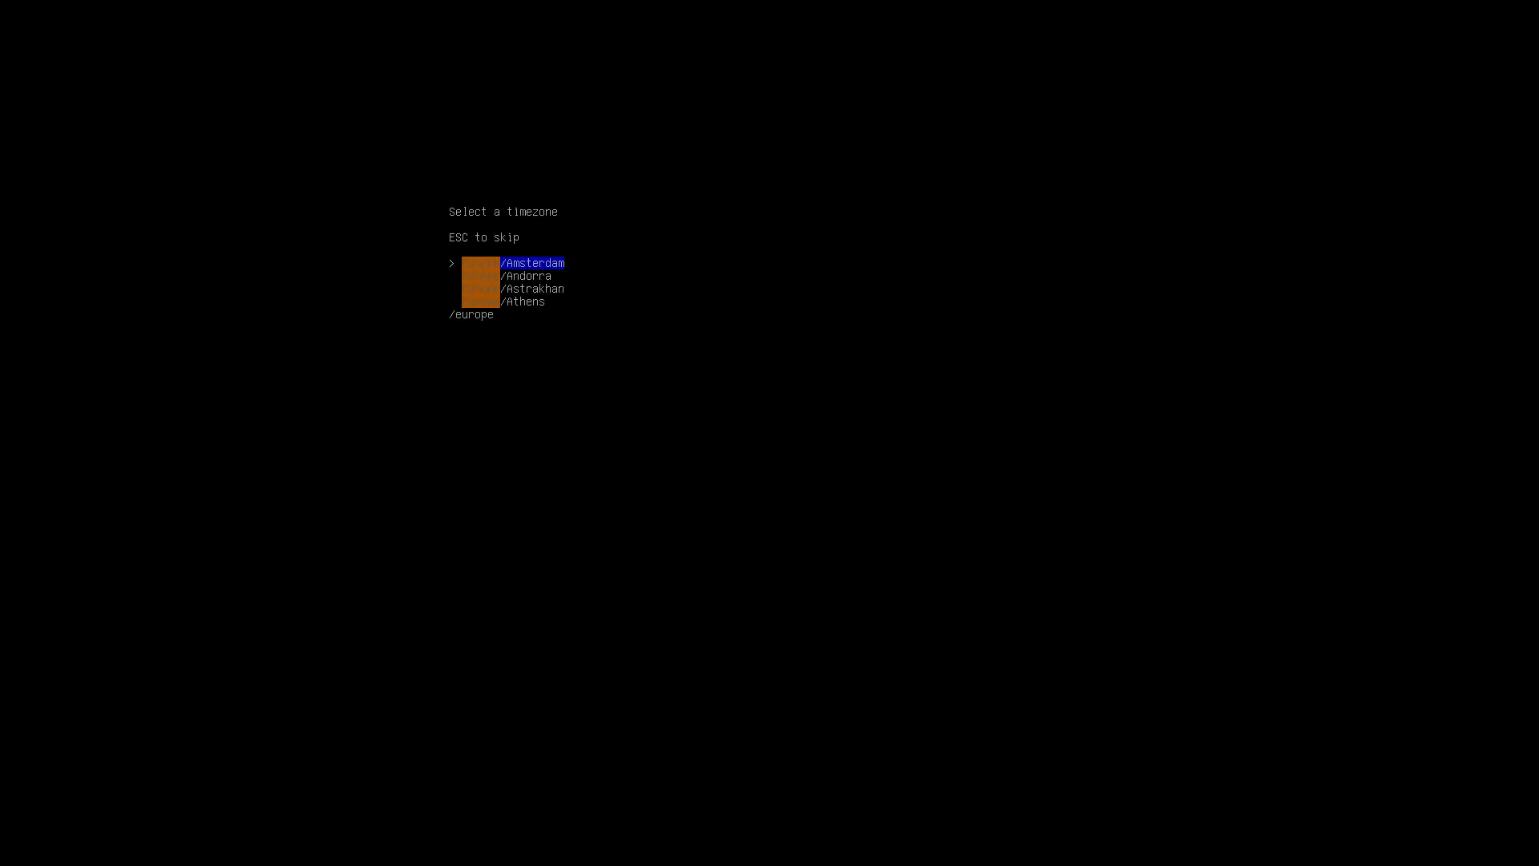
text(/+bru)
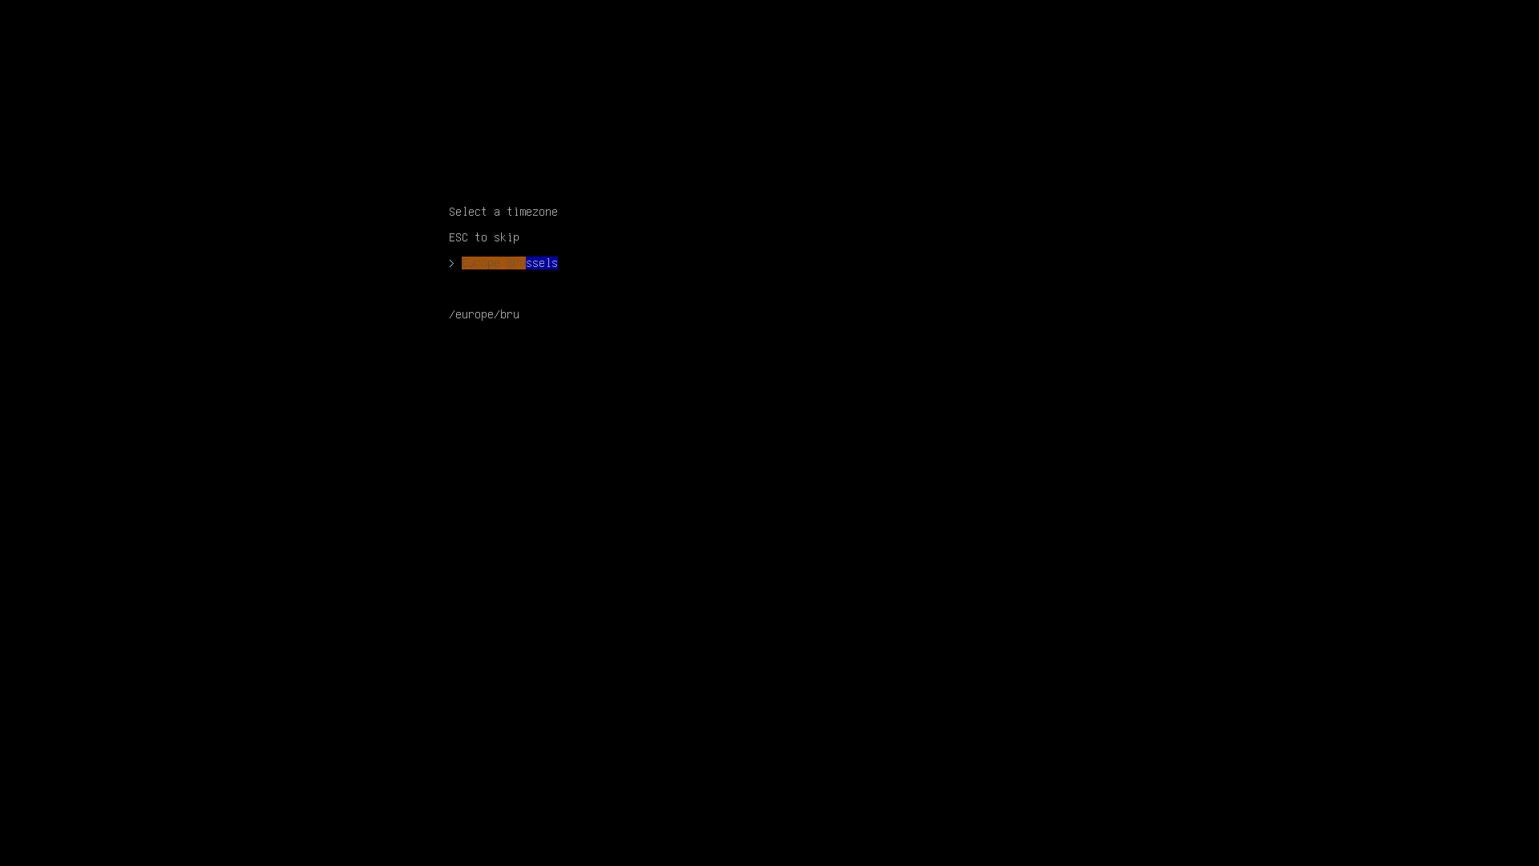
key(Return)
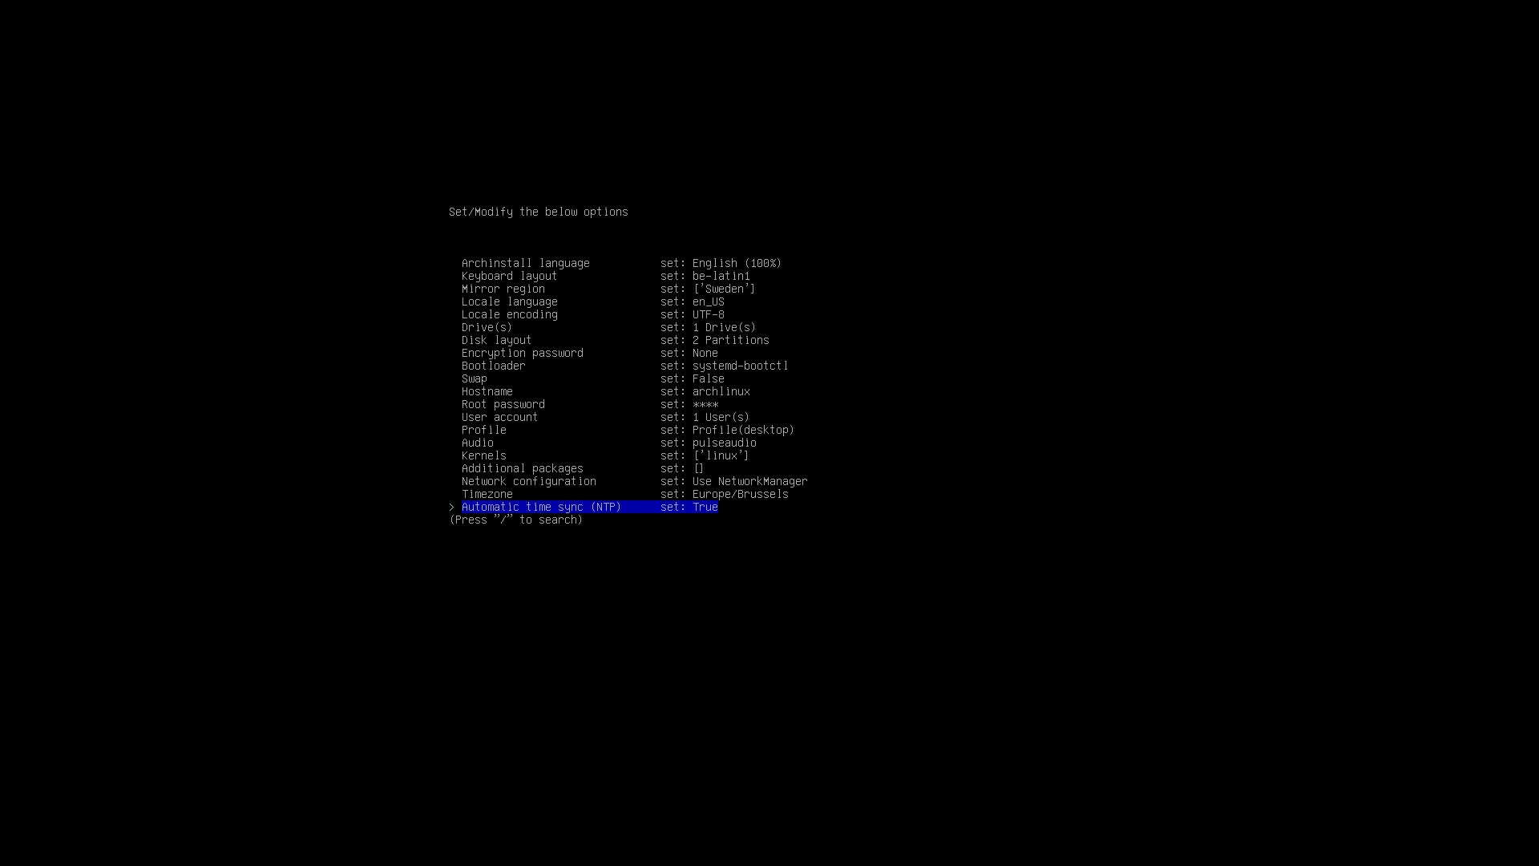
Step: Start the installation with the configured options and confirm continuing past the configuration summary
key(Down)
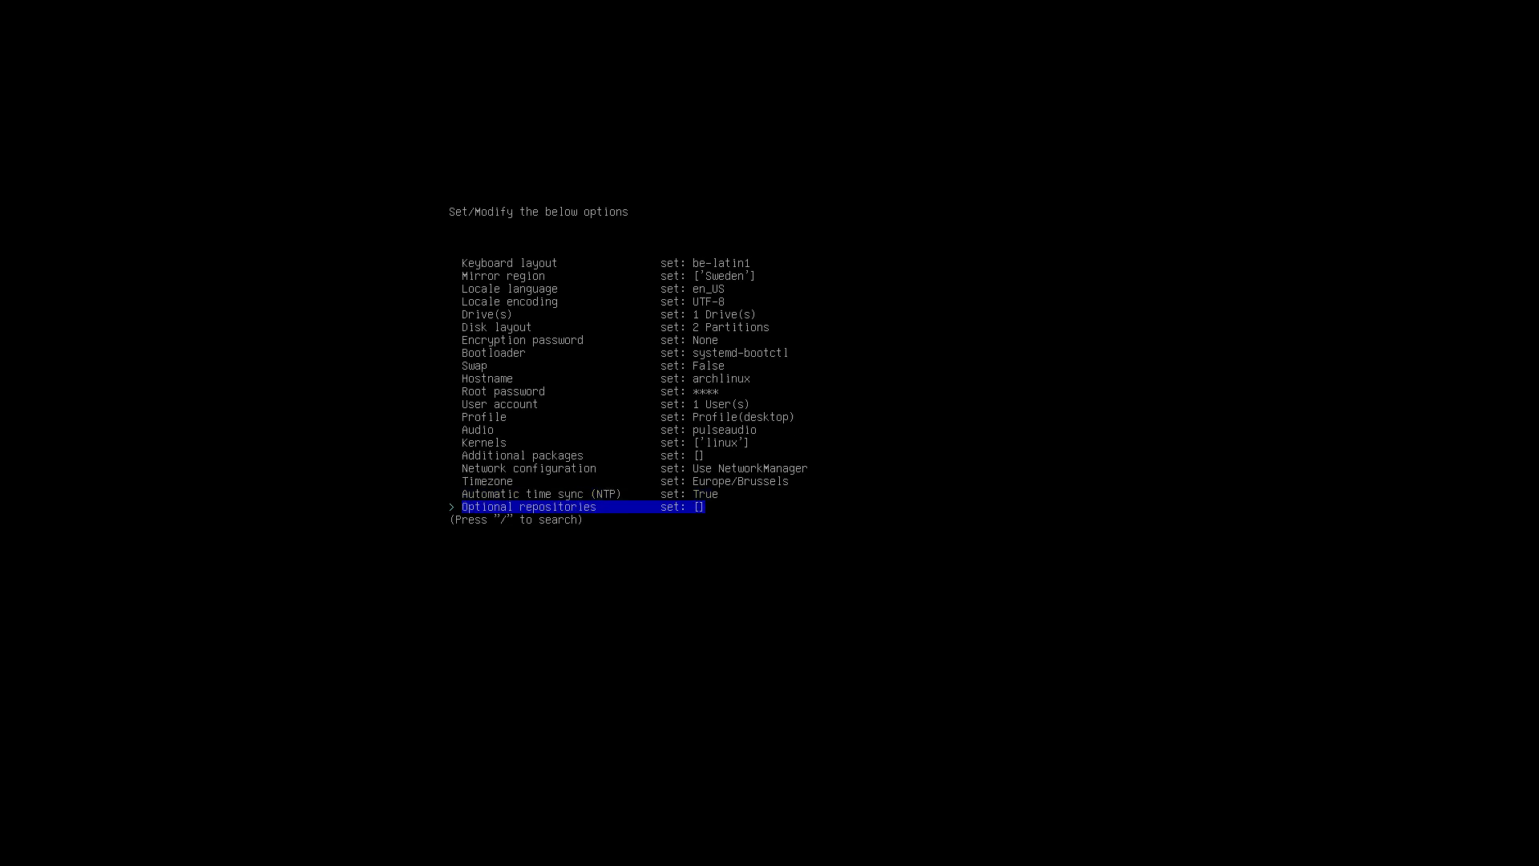
key(Down)
key(Down)
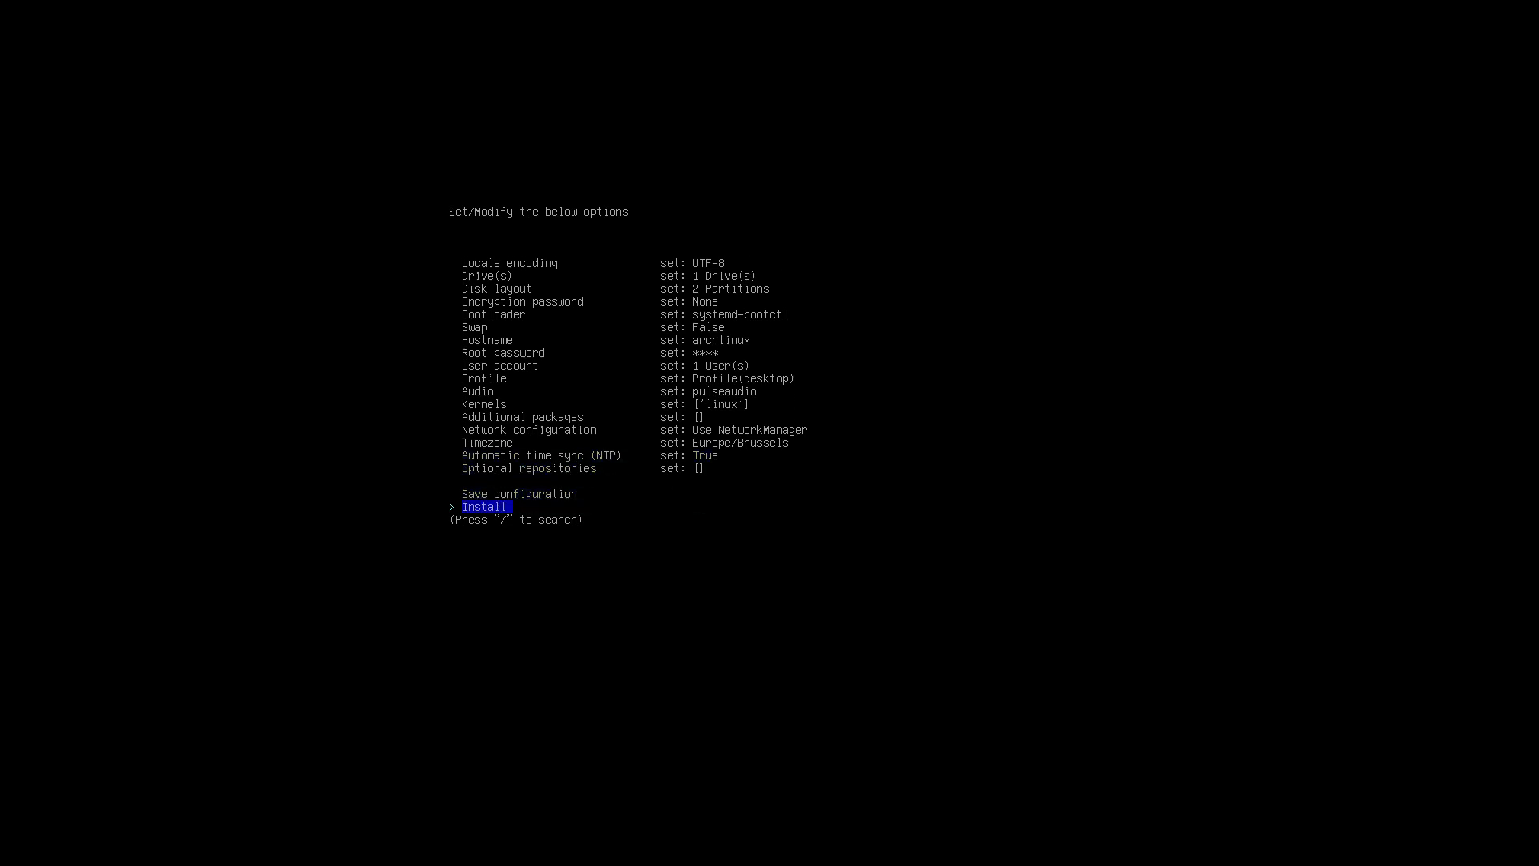
key(Return)
key(Return)
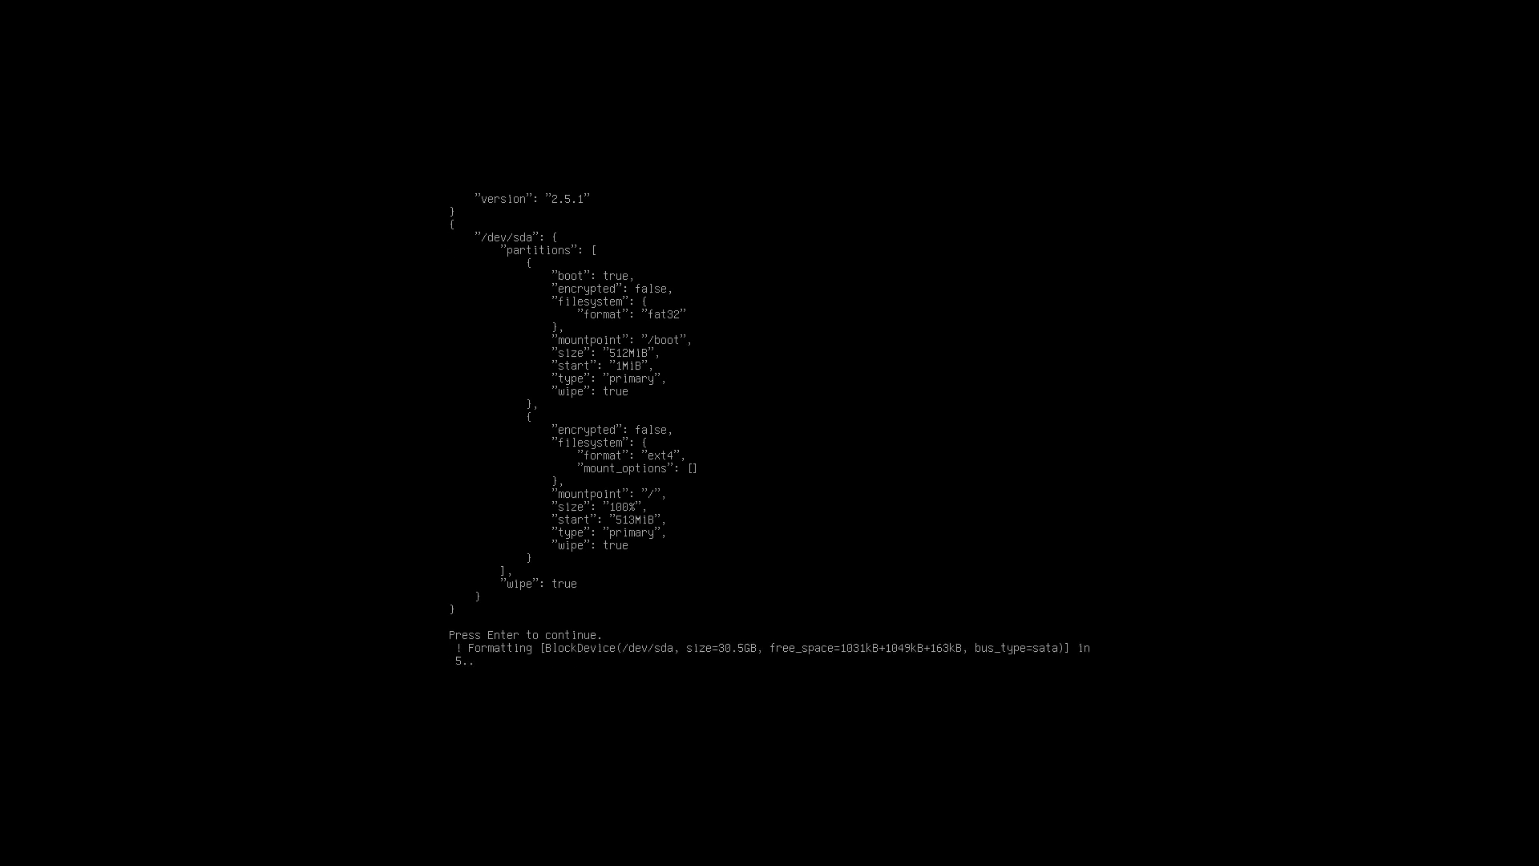